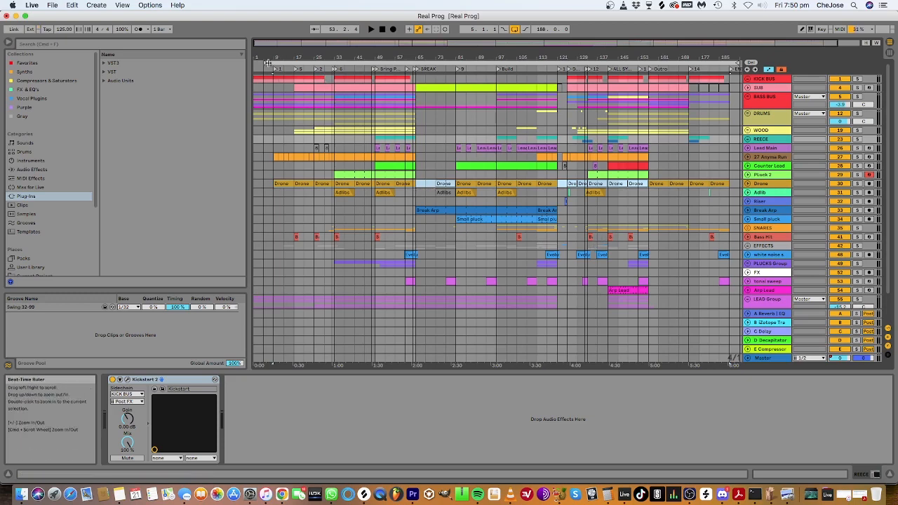
# Extend the loop start back to bar 1 for a 192-bar loop, and widen the arrangement area by narrowing the browser.
pyautogui.moveTo(266, 63); pyautogui.dragTo(253, 62)
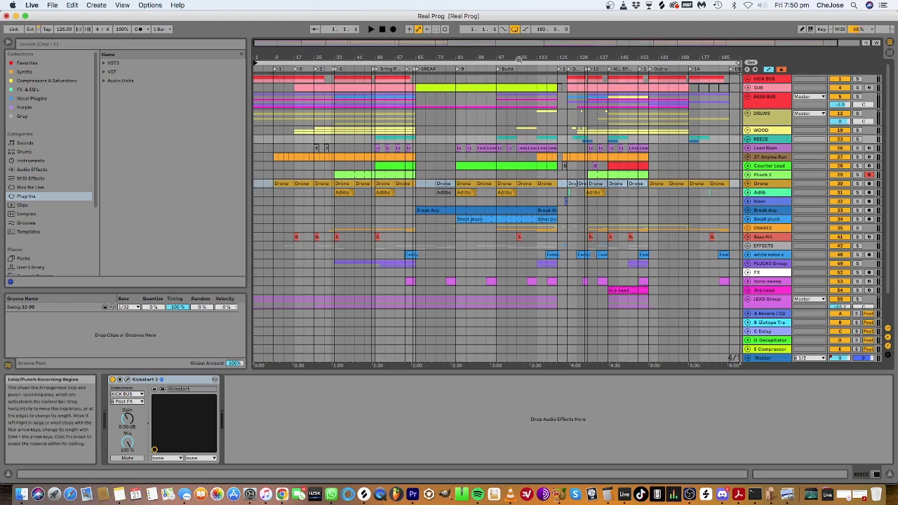
pyautogui.moveTo(660, 59); pyautogui.dragTo(660, 54)
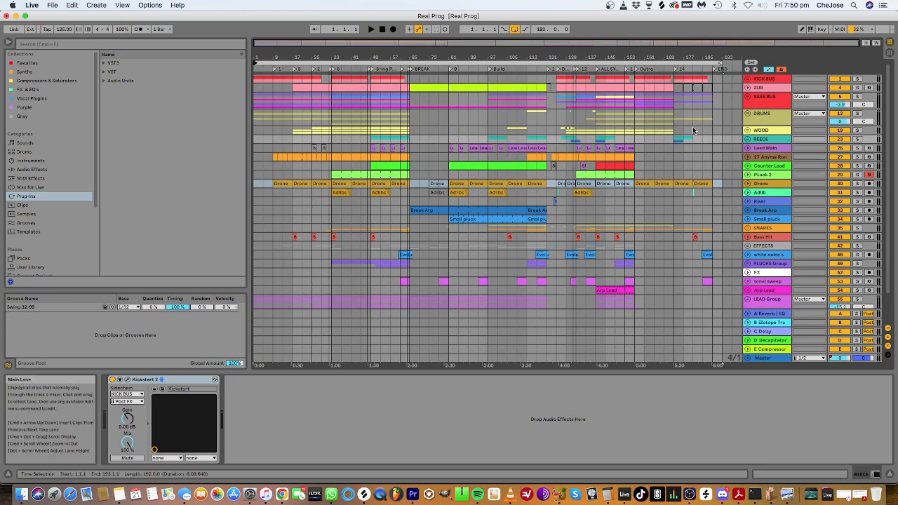
pyautogui.moveTo(249, 77); pyautogui.dragTo(195, 79)
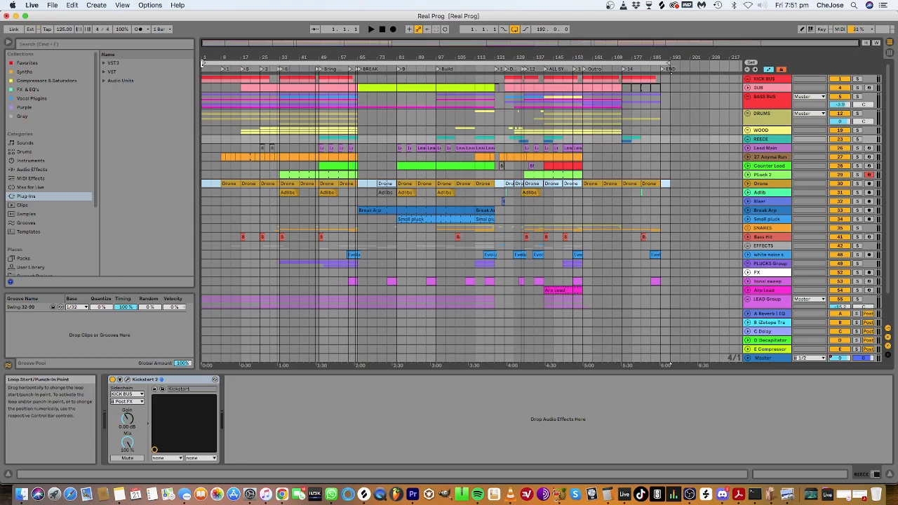
# Set the arrangement loop to 20 bars from bar 113, select its contents, and play the section before stopping playback.
pyautogui.moveTo(202, 63); pyautogui.dragTo(477, 63)
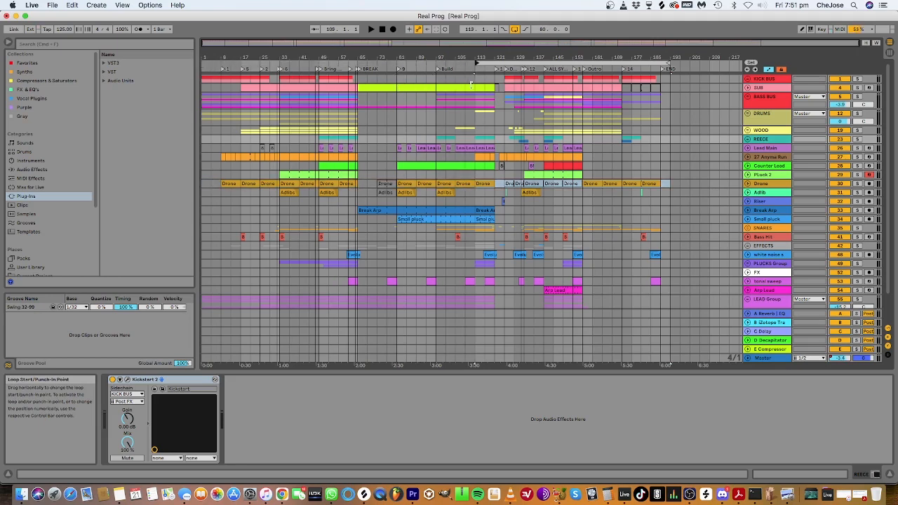
pyautogui.moveTo(668, 62); pyautogui.dragTo(526, 62)
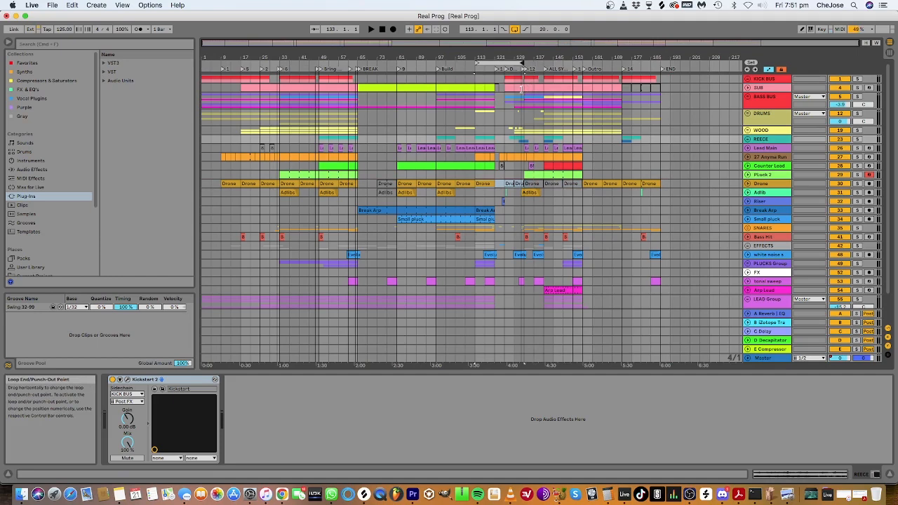
pyautogui.click(507, 63)
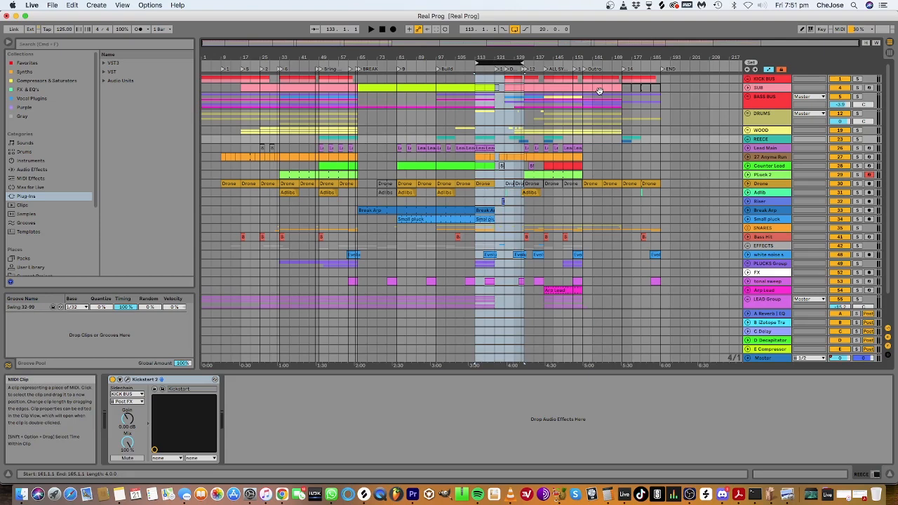
pyautogui.click(374, 30)
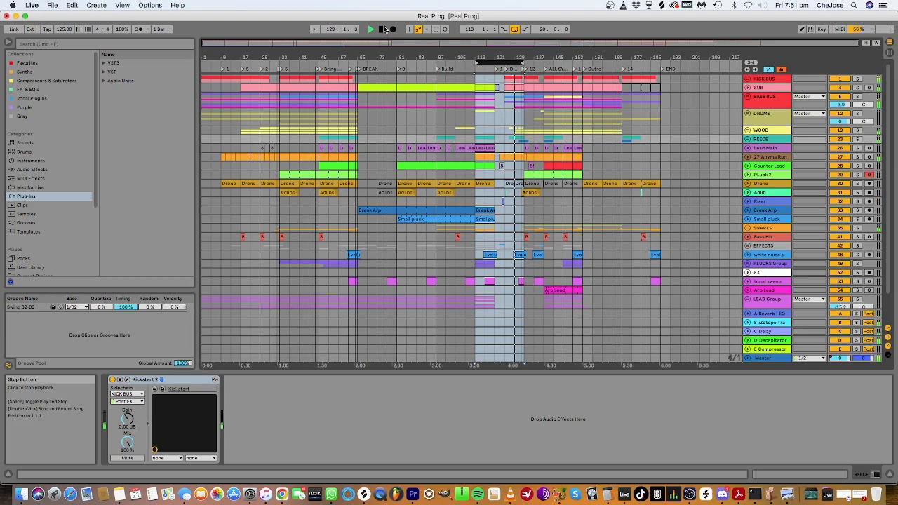
pyautogui.click(384, 29)
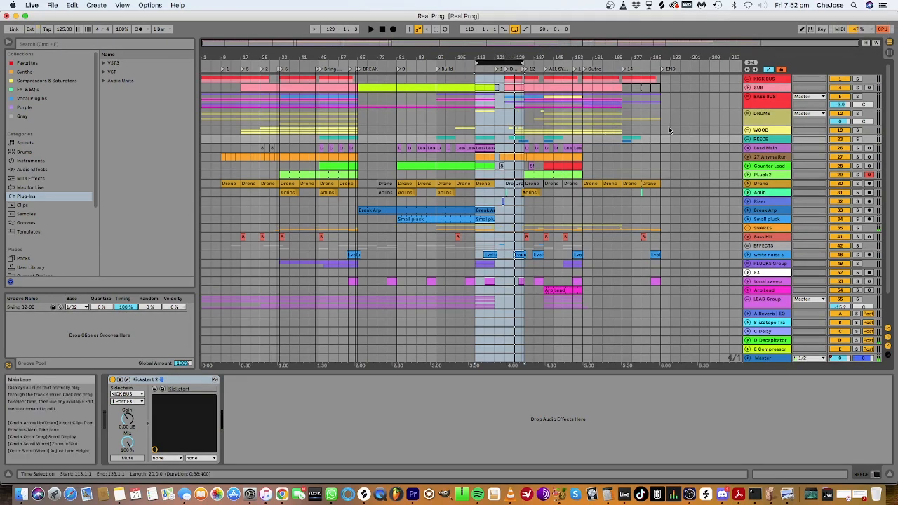
pyautogui.click(692, 116)
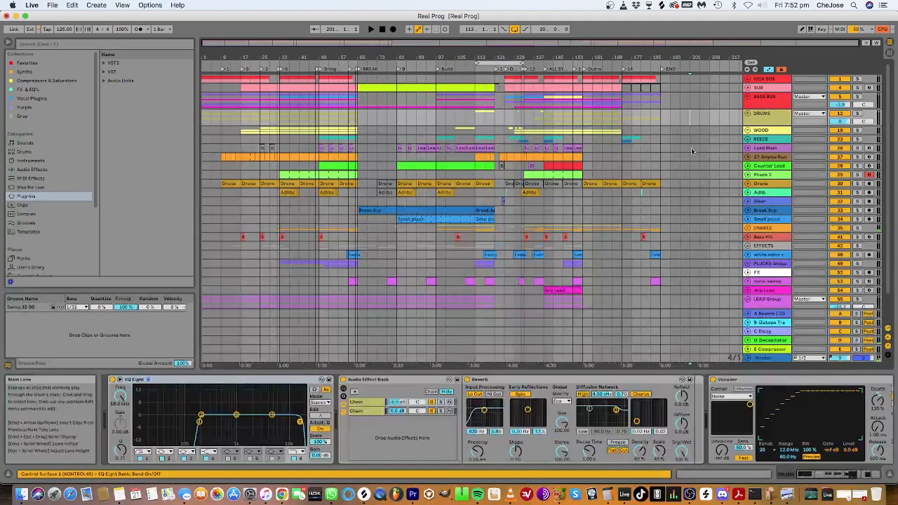
pyautogui.scroll(-4, 690, 150)
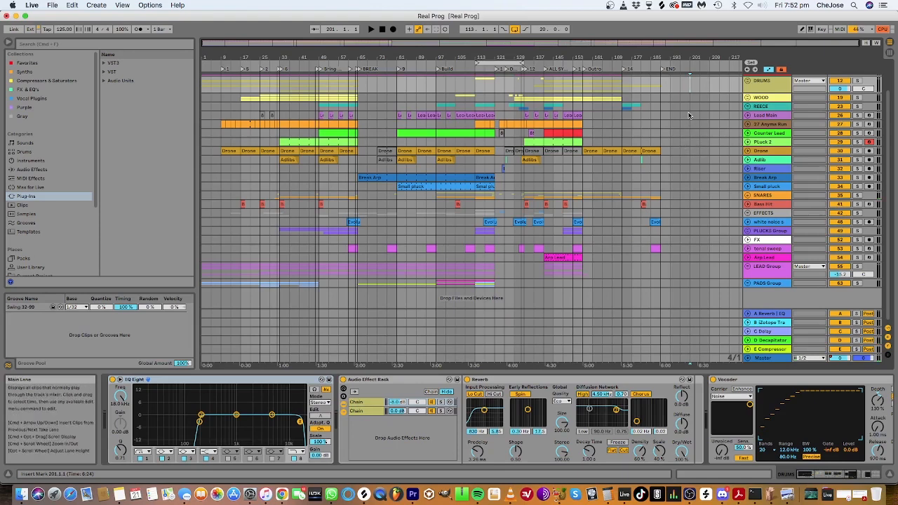
pyautogui.scroll(2, 679, 117)
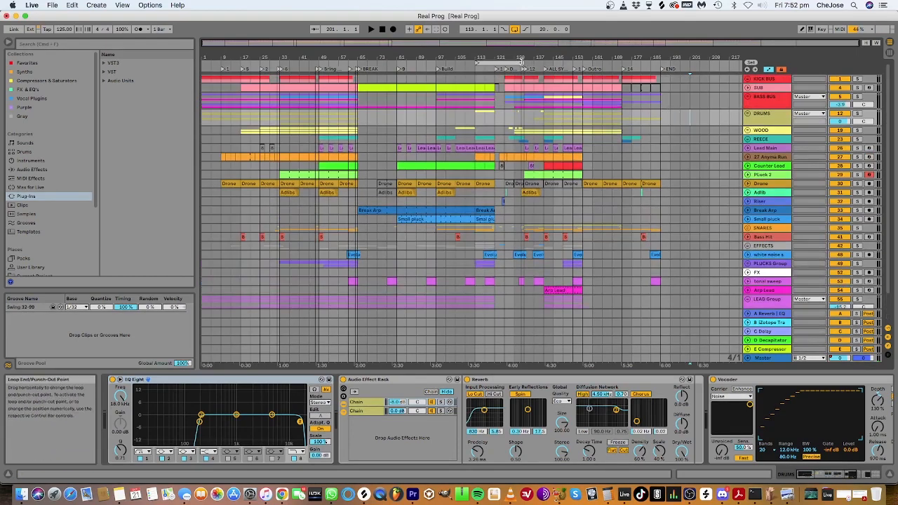
# Shorten the loop to 8 bars starting at bar 125, covering the DROP section, and select its contents.
pyautogui.click(521, 63)
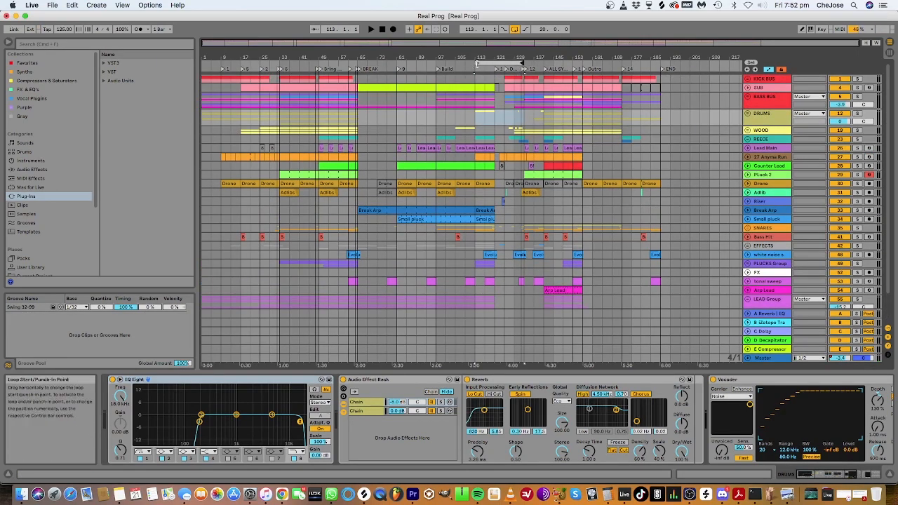
pyautogui.moveTo(477, 63)
pyautogui.mouseDown()
pyautogui.moveTo(438, 68)
pyautogui.moveTo(475, 68)
pyautogui.mouseUp()
pyautogui.click(766, 80)
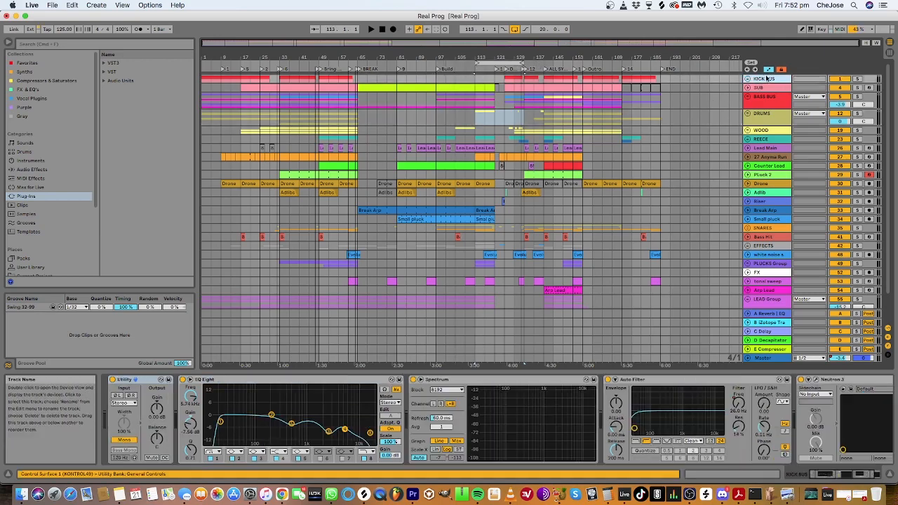
pyautogui.moveTo(512, 63)
pyautogui.mouseDown()
pyautogui.moveTo(542, 69)
pyautogui.moveTo(528, 64)
pyautogui.mouseUp()
pyautogui.click(515, 63)
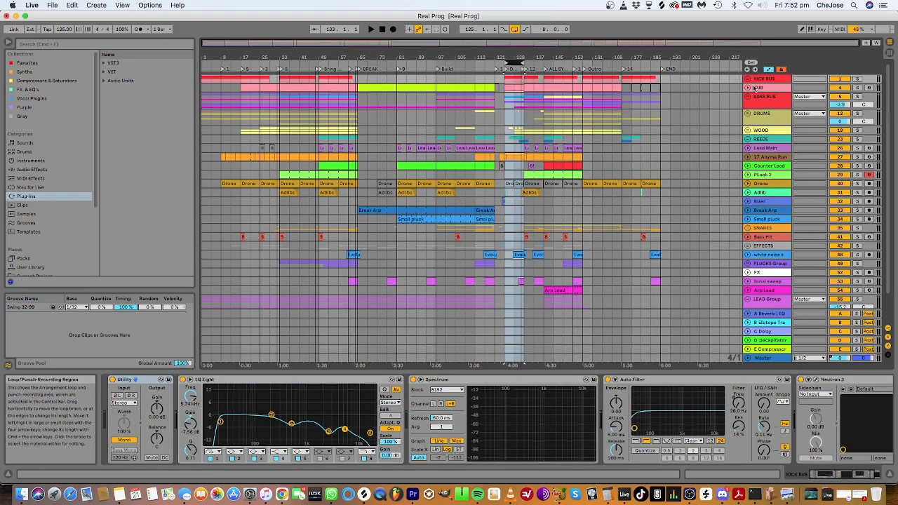
# Expand the KICK BUS group to show its kick tracks and reselect the looped DROP section.
pyautogui.click(748, 80)
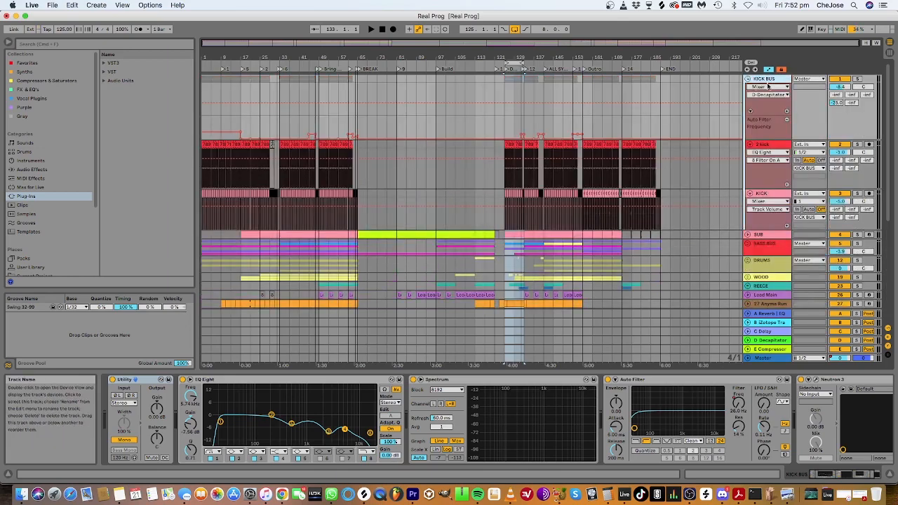
pyautogui.click(513, 65)
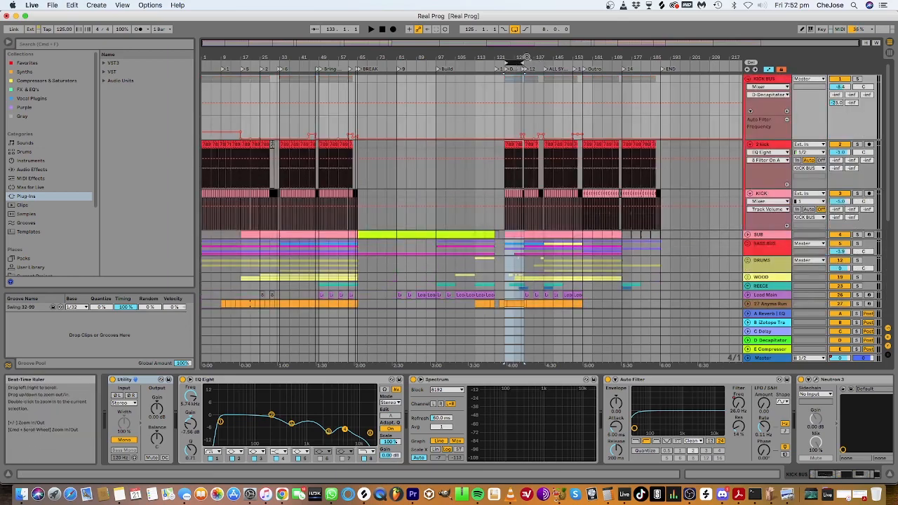
pyautogui.moveTo(526, 56); pyautogui.dragTo(586, 66)
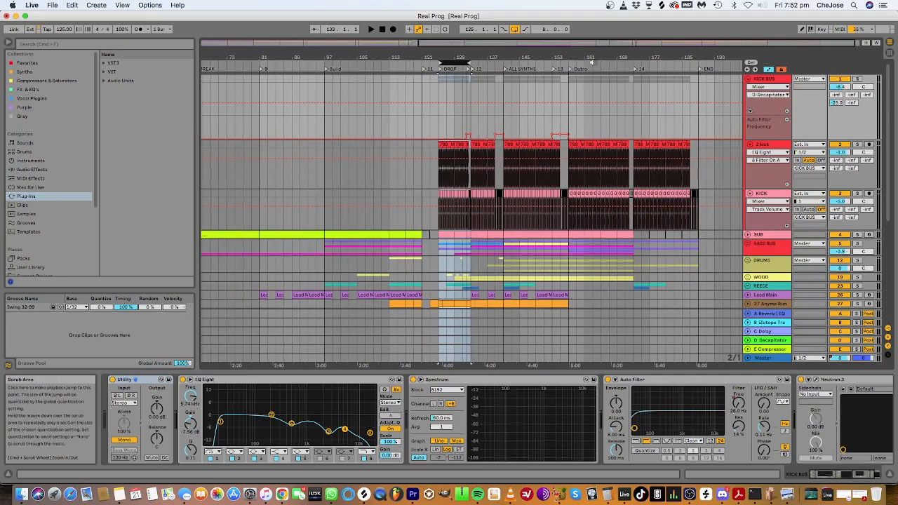
# Compare the effect chains of the 2 kick and KICK tracks inside the KICK BUS group.
pyautogui.scroll(-3, 775, 144)
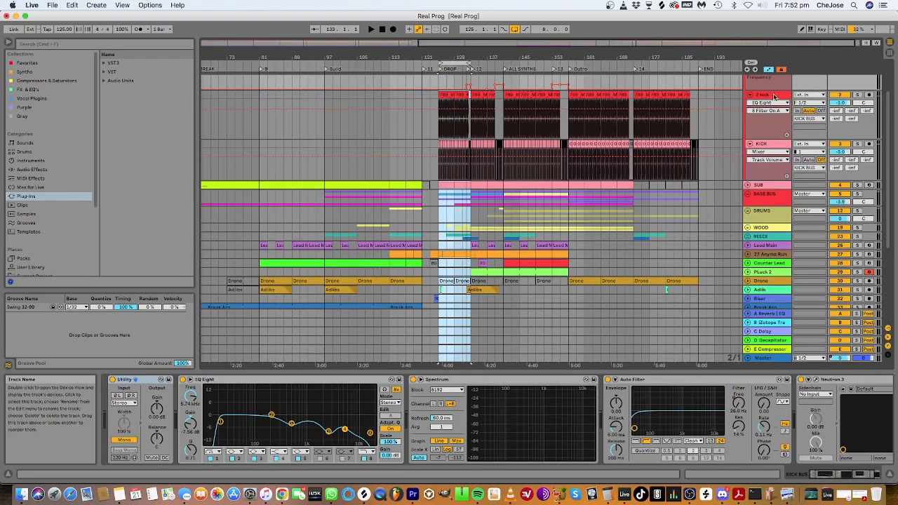
pyautogui.scroll(3, 775, 143)
pyautogui.click(767, 135)
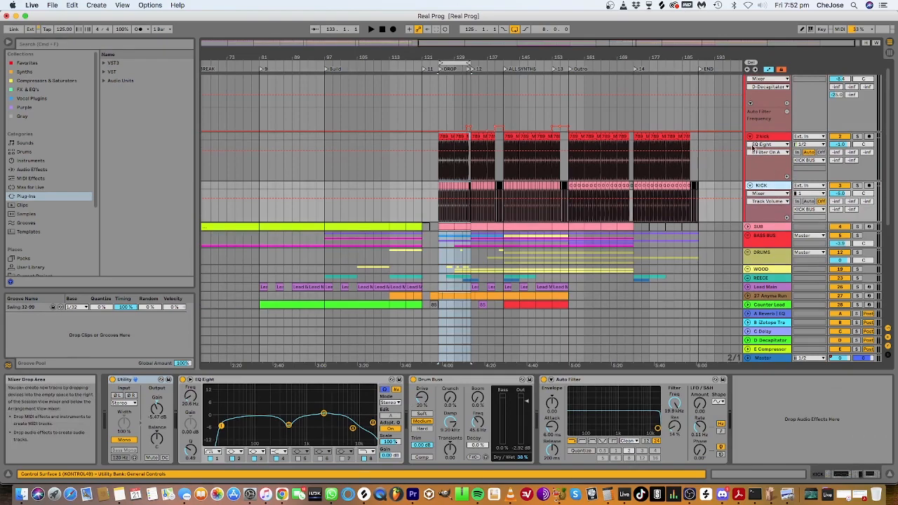
pyautogui.click(769, 168)
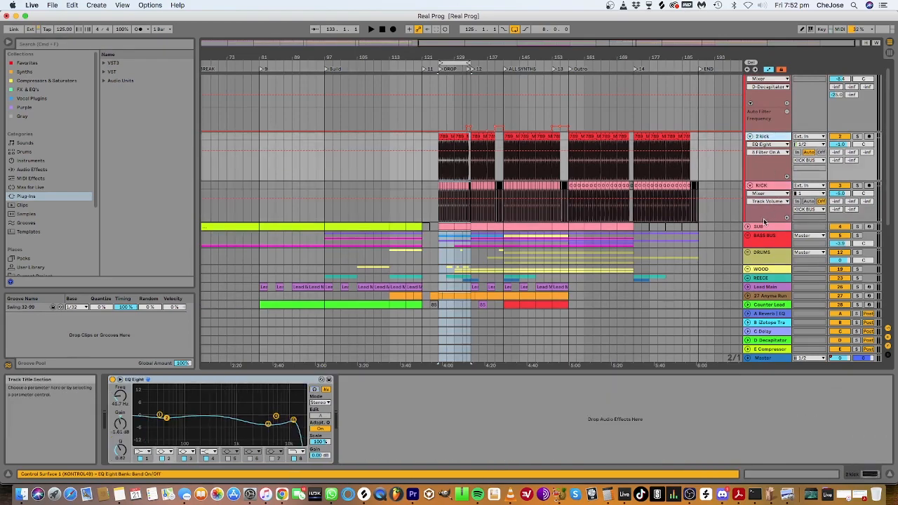
pyautogui.click(767, 188)
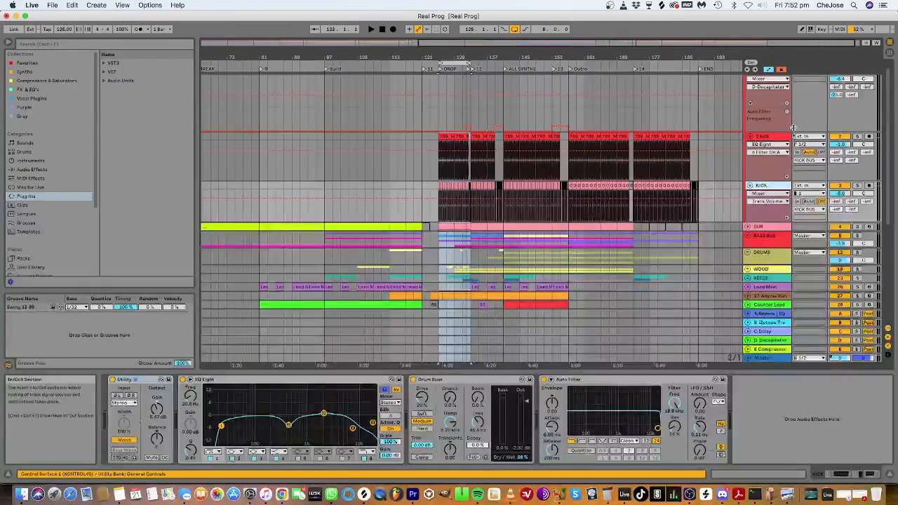
pyautogui.click(769, 139)
pyautogui.click(766, 187)
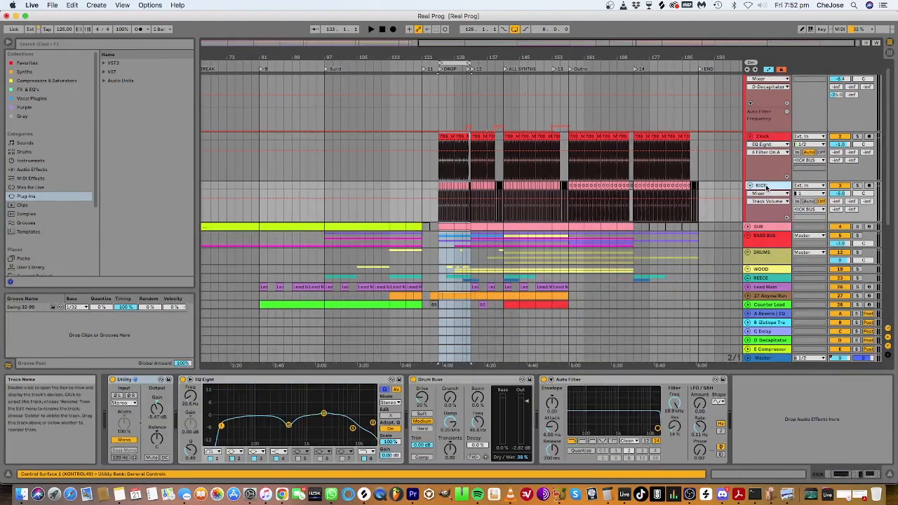
pyautogui.click(769, 135)
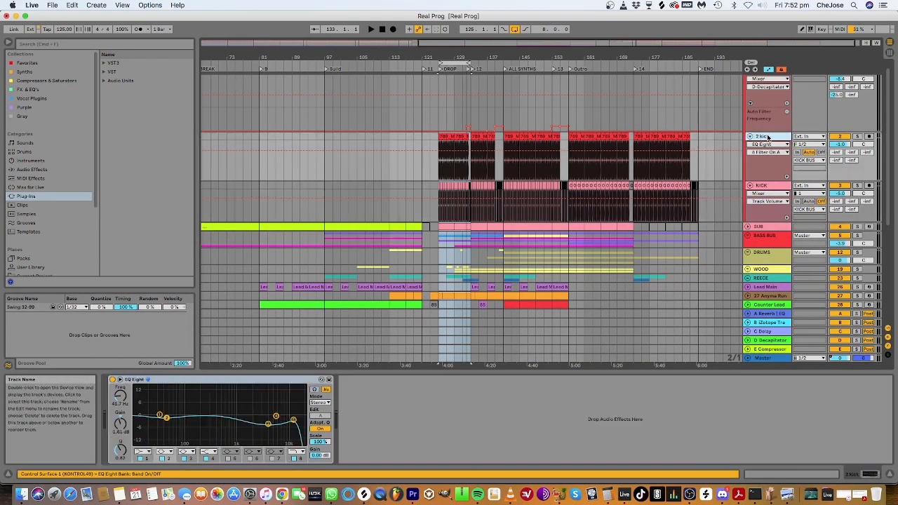
pyautogui.click(767, 188)
pyautogui.scroll(2, 662, 278)
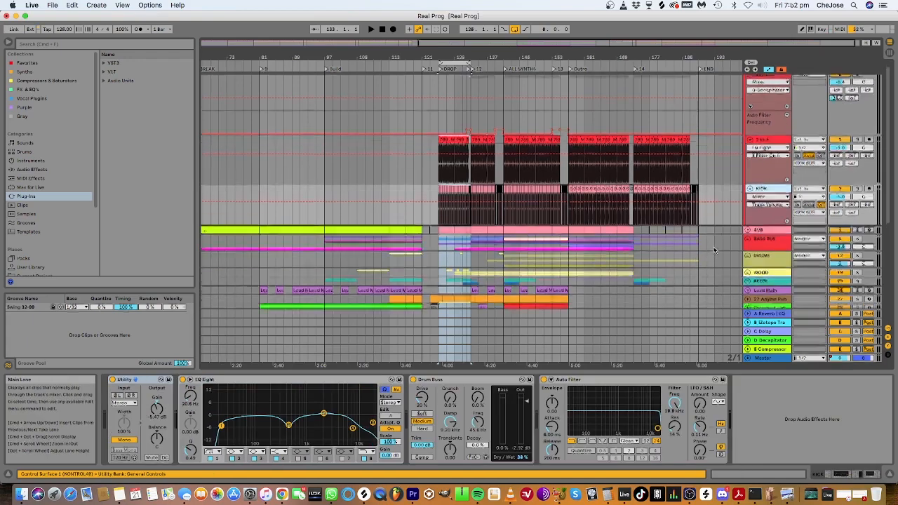
# Adjust the 2.67 kHz band in the KICK BUS EQ Eight to a gain of -9.79 dB.
pyautogui.click(775, 80)
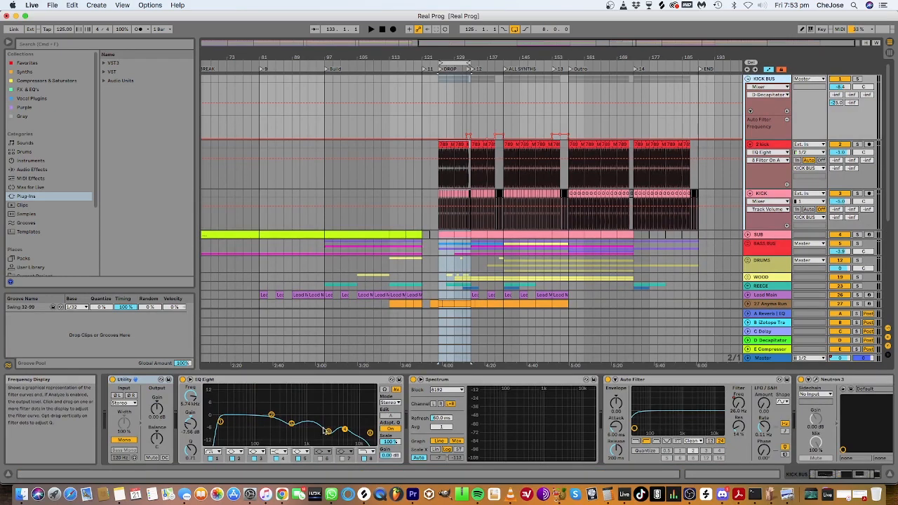
pyautogui.moveTo(325, 431); pyautogui.dragTo(327, 433)
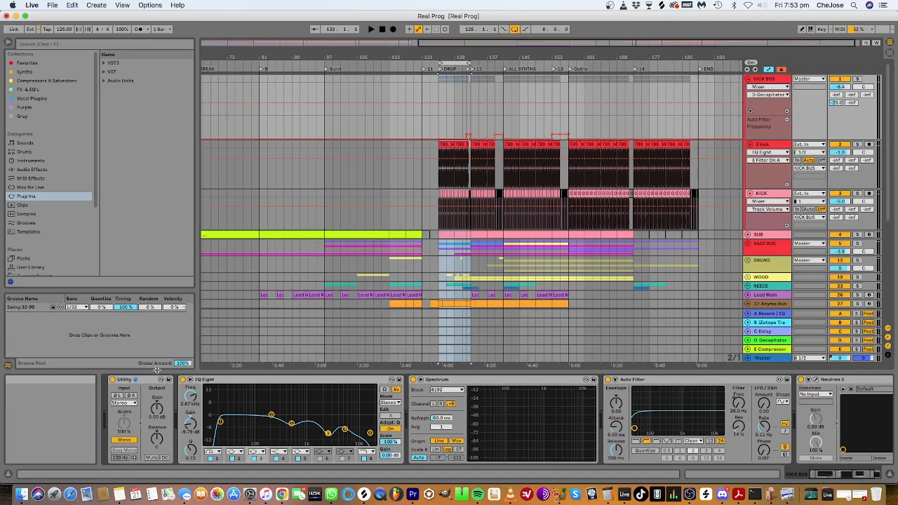
# Open Neutron 3 on the KICK BUS, inspect both Compressor 1 bands and the Transient Shaper, and close the plug-in window.
pyautogui.moveTo(840, 476); pyautogui.dragTo(855, 476)
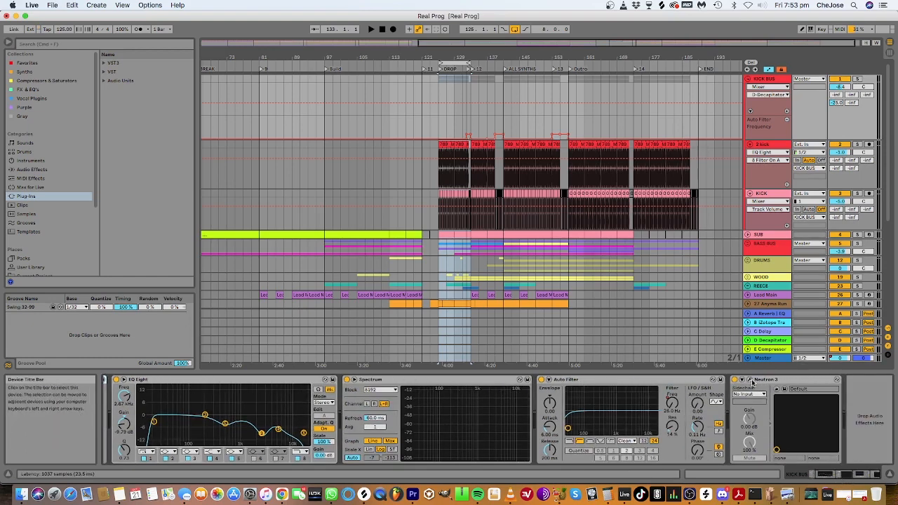
pyautogui.click(833, 427)
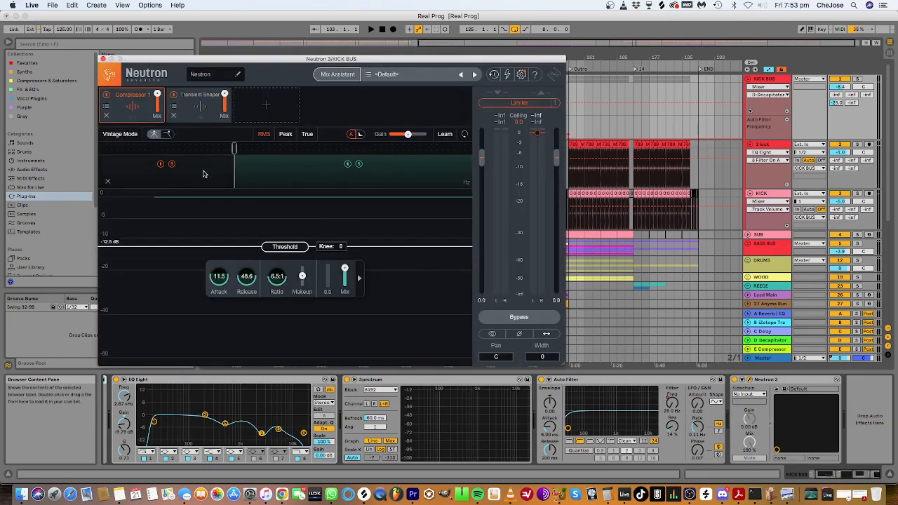
pyautogui.click(199, 175)
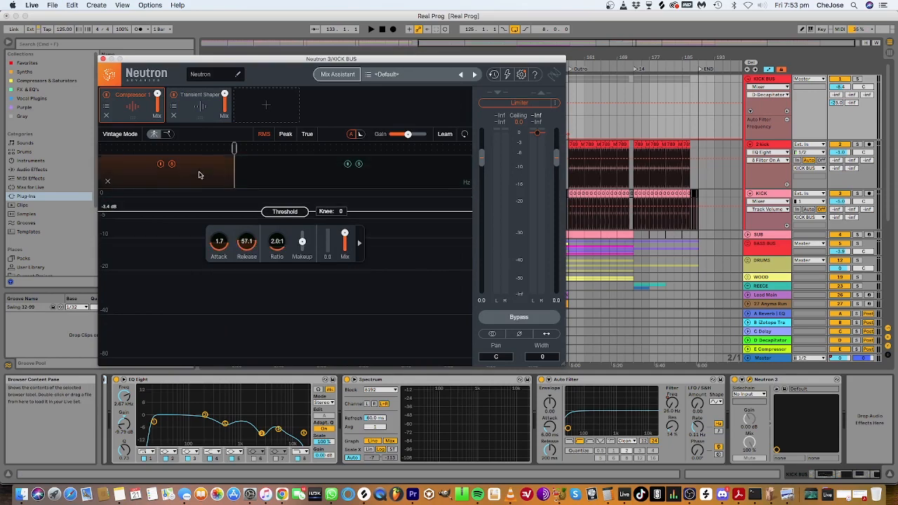
pyautogui.click(275, 177)
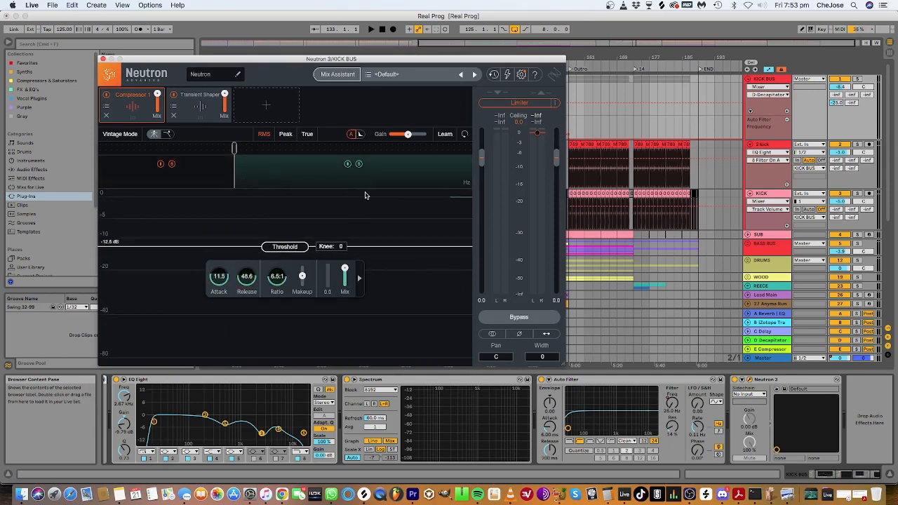
pyautogui.click(195, 117)
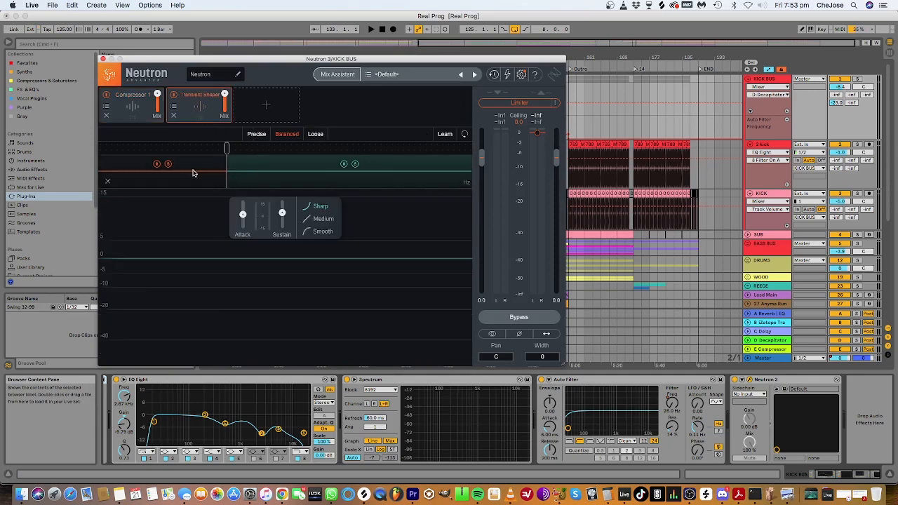
pyautogui.click(102, 59)
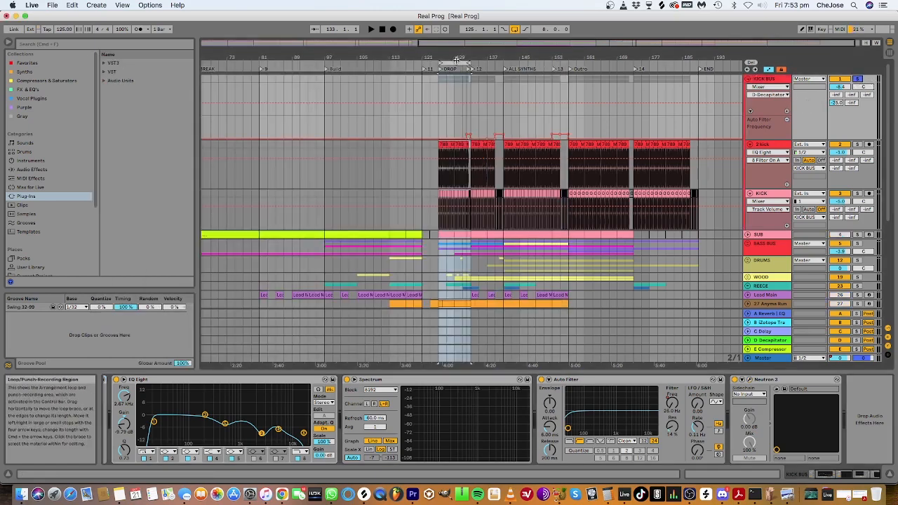
# Play the soloed KICK BUS over the looped DROP section, checking its EQ Eight and Spectrum displays, and stop playback.
pyautogui.click(366, 29)
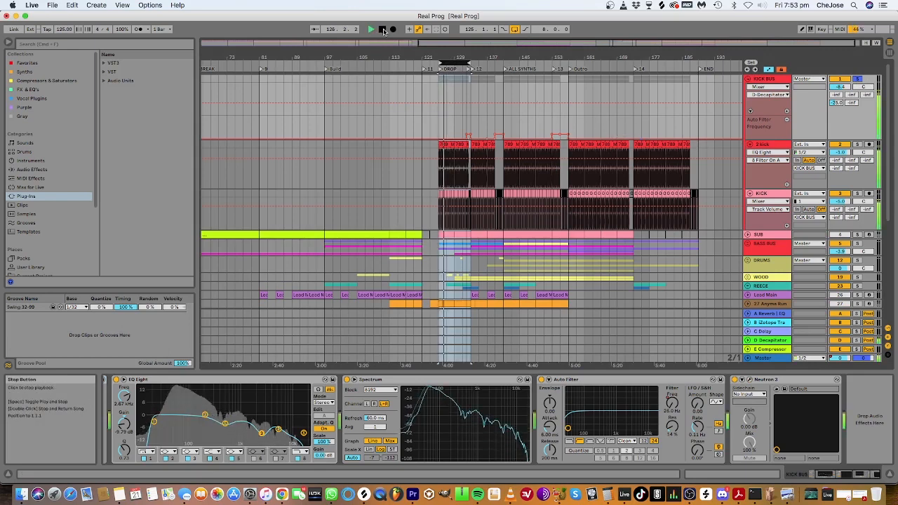
pyautogui.click(383, 30)
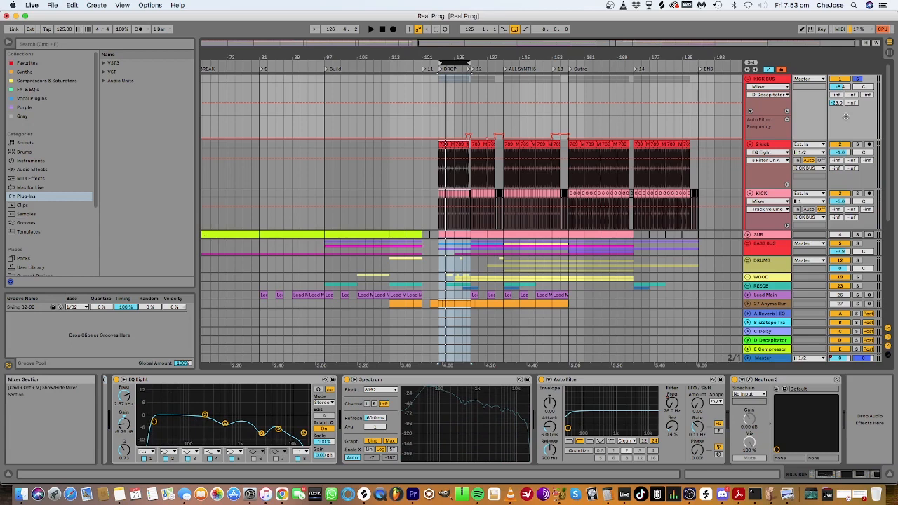
# Show the device chain of the D Decapitator return track that the KICK BUS sends to.
pyautogui.click(770, 83)
pyautogui.click(780, 341)
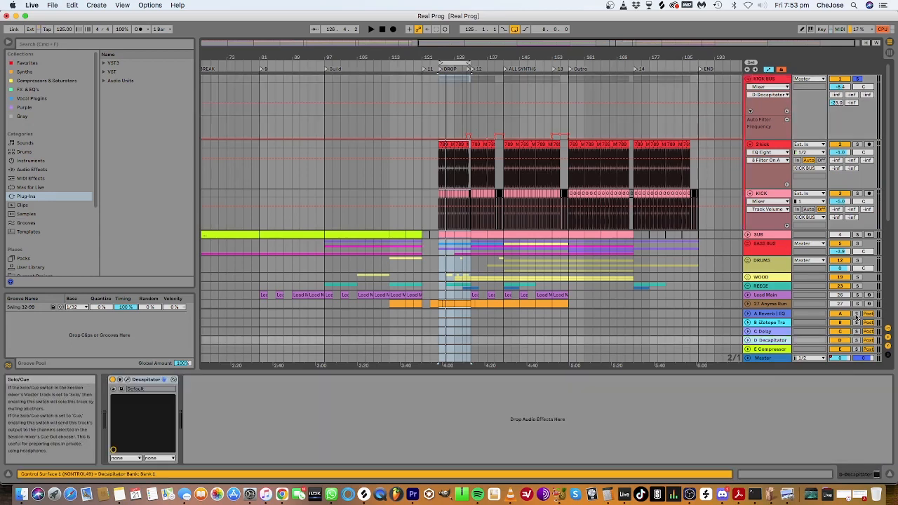
# Inspect the Decapitator plug-in's settings on the D return track, close its window, and collapse the KICK BUS group.
pyautogui.click(128, 380)
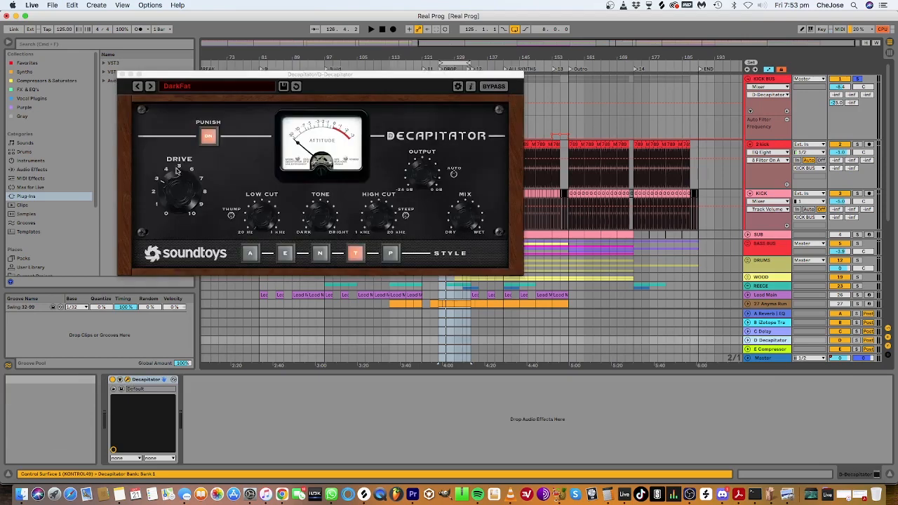
pyautogui.click(121, 75)
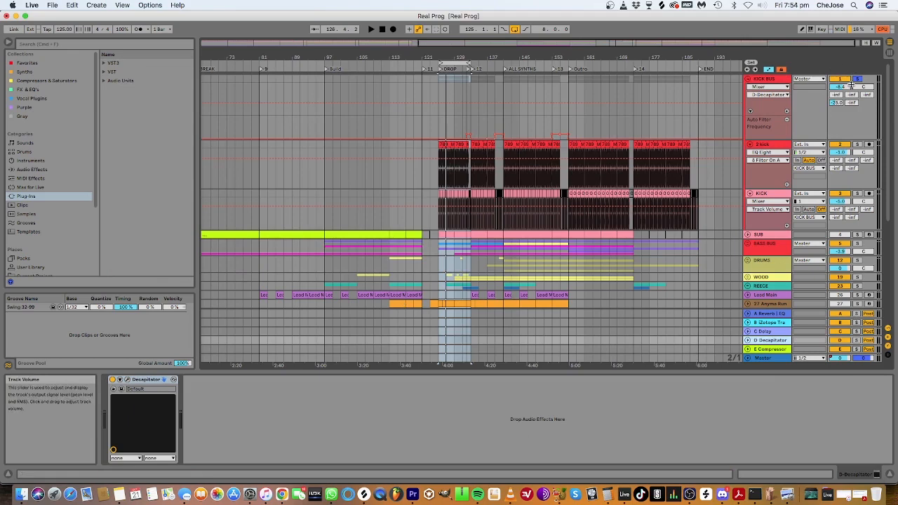
pyautogui.click(748, 79)
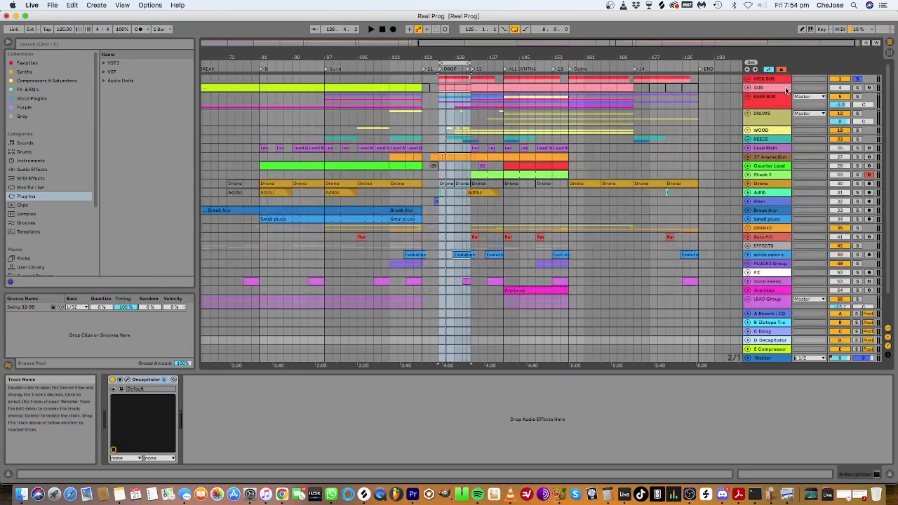
# Solo and expand the SUB track, inspect its Serum instrument, and close the plug-in window.
pyautogui.click(778, 90)
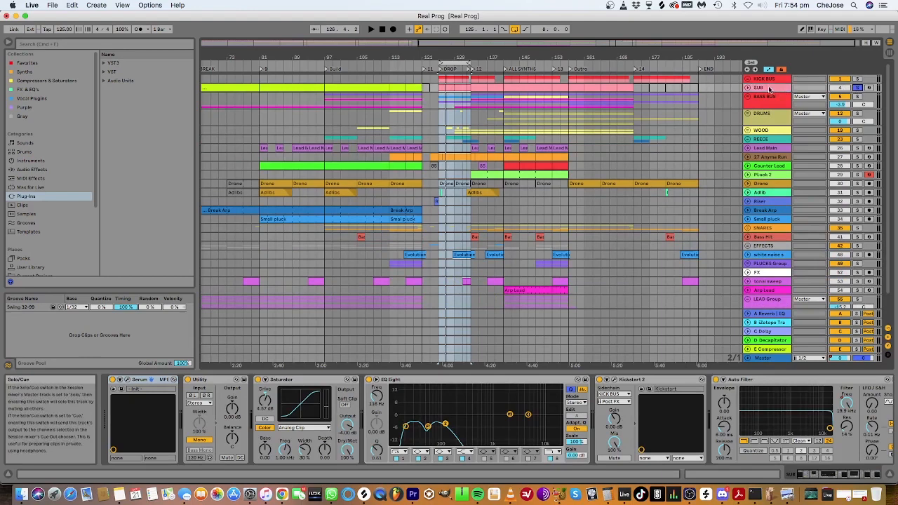
pyautogui.click(748, 88)
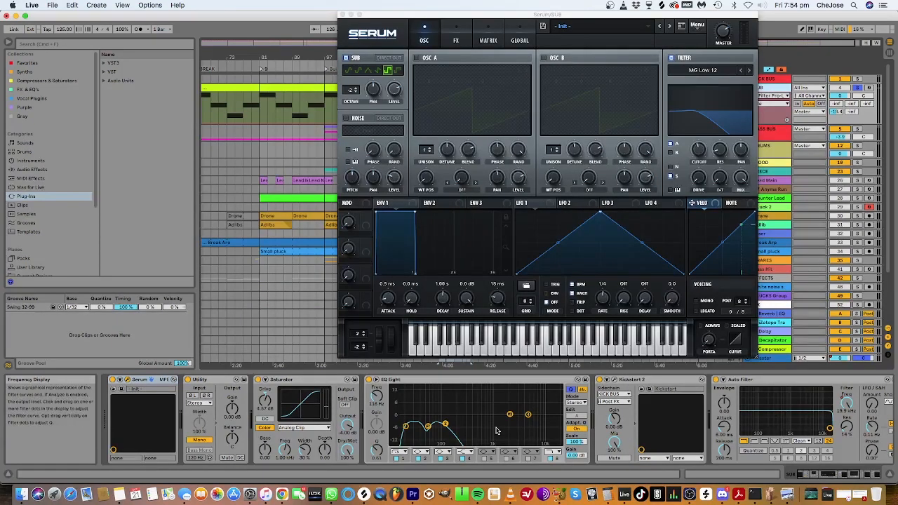
pyautogui.click(342, 14)
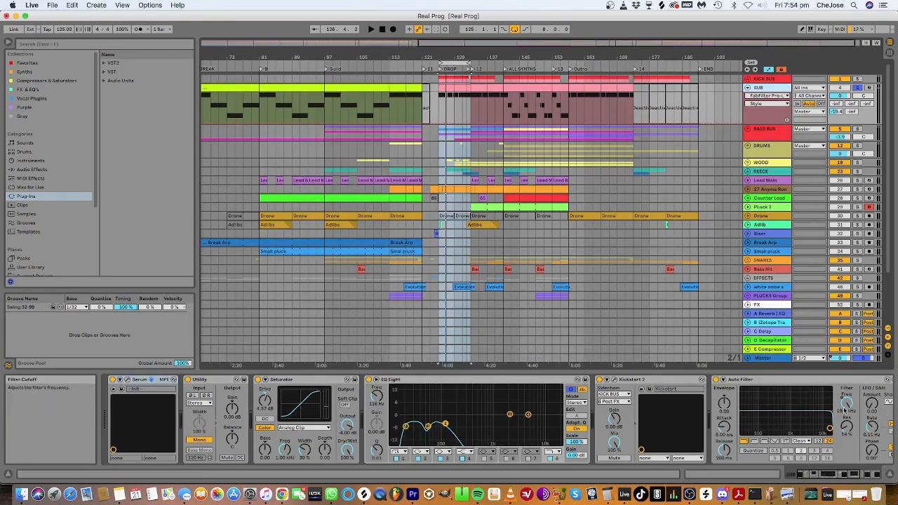
# Open Kickstart 2 on the SUB track, watch its sidechain curve while playing the looped DROP, and close the plug-in window.
pyautogui.moveTo(837, 476); pyautogui.dragTo(864, 471)
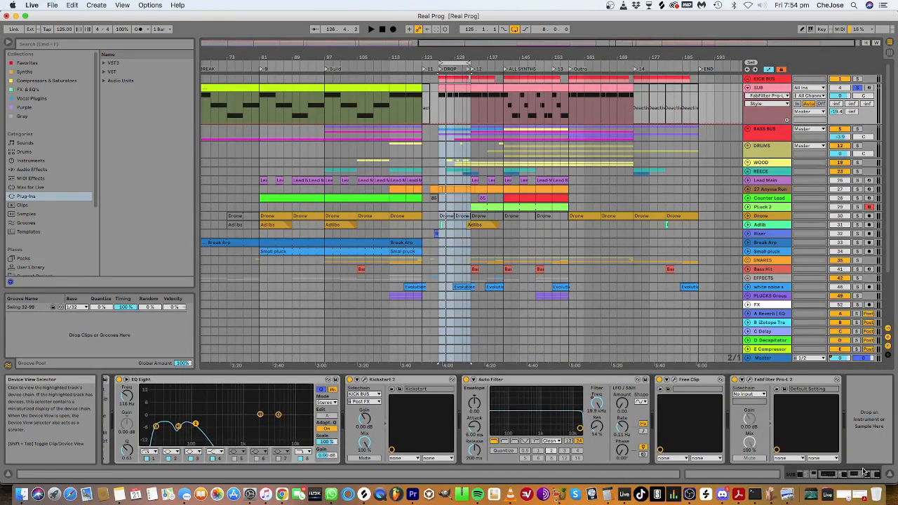
pyautogui.click(400, 388)
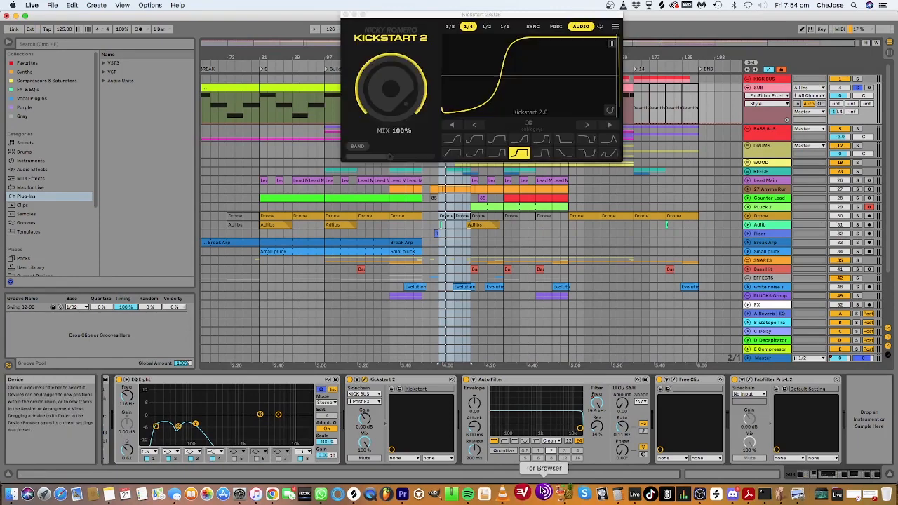
pyautogui.moveTo(444, 17); pyautogui.dragTo(146, 138)
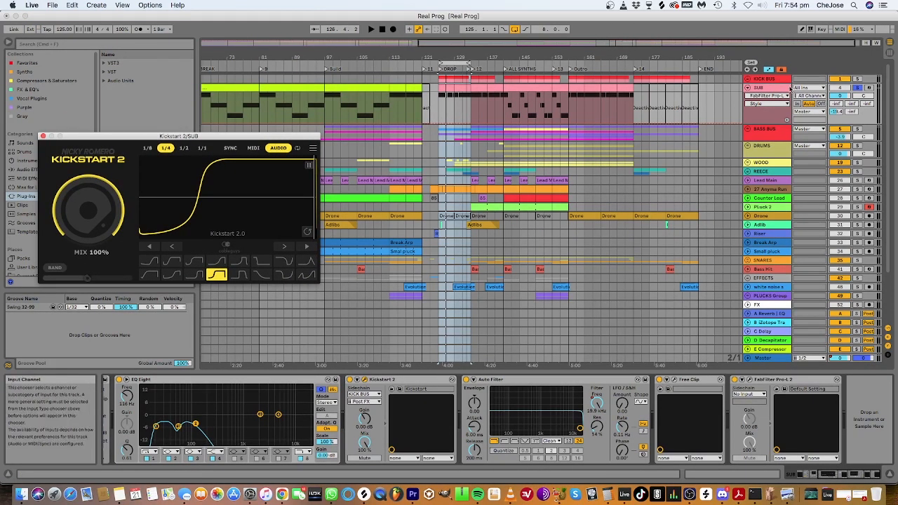
pyautogui.click(450, 63)
pyautogui.press('space')
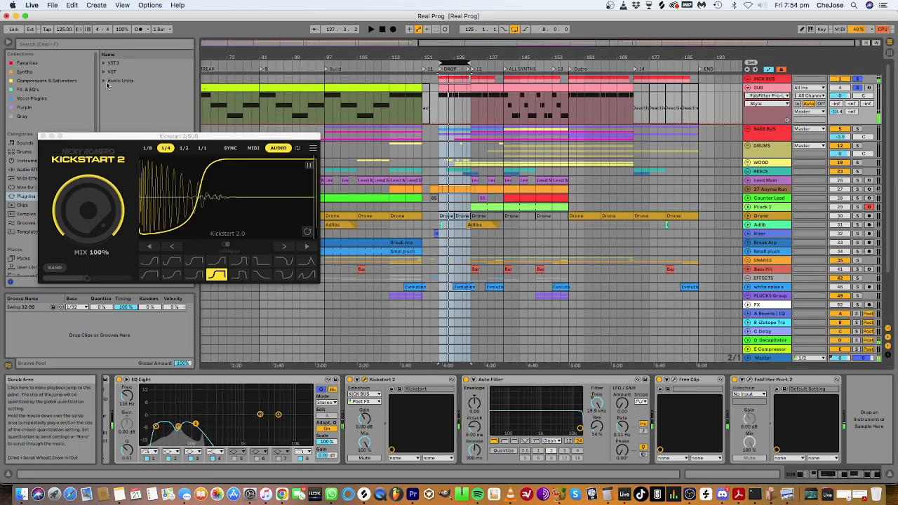
pyautogui.click(43, 136)
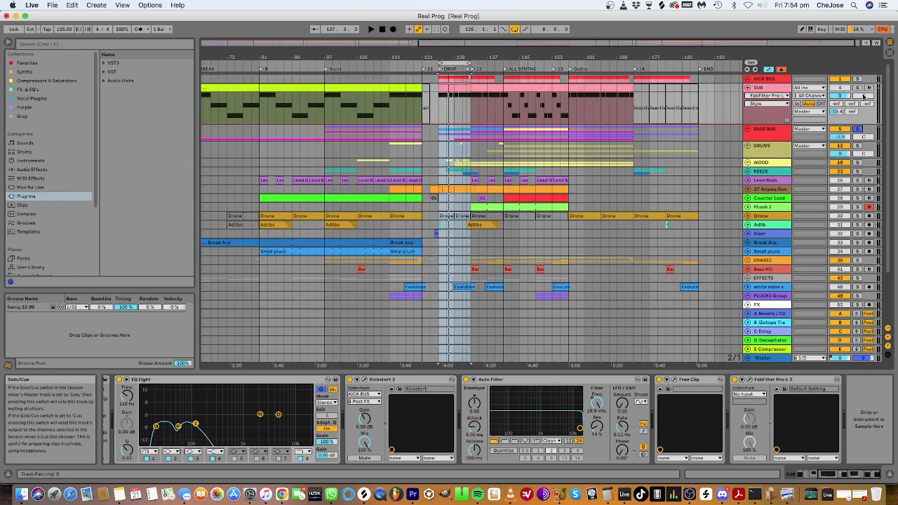
# Inspect the first two EQ Eight bands on the BASS BUS and play the looped DROP with the KICK BUS, SUB and BASS BUS soloed.
pyautogui.click(763, 129)
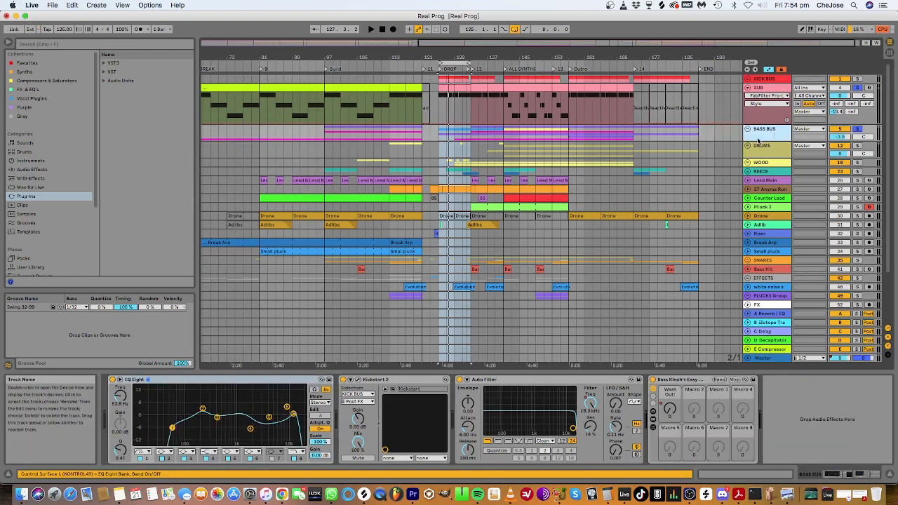
pyautogui.click(173, 428)
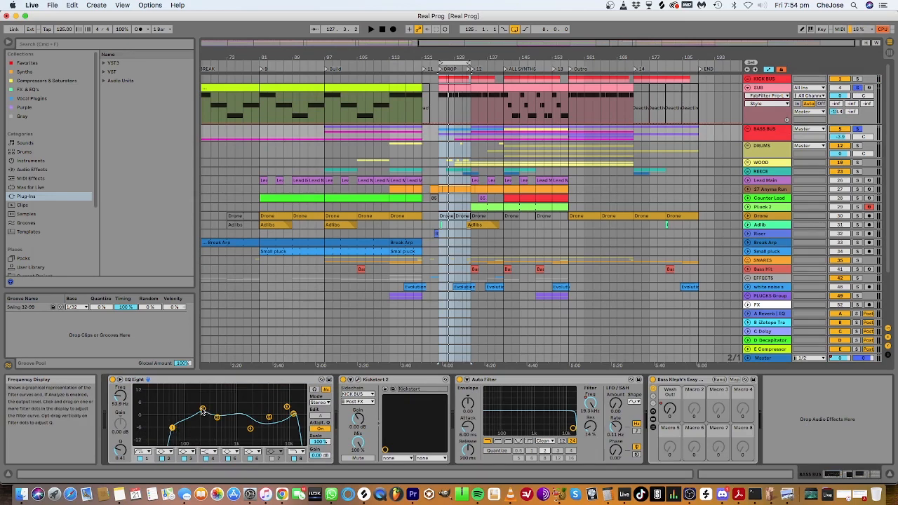
pyautogui.click(202, 409)
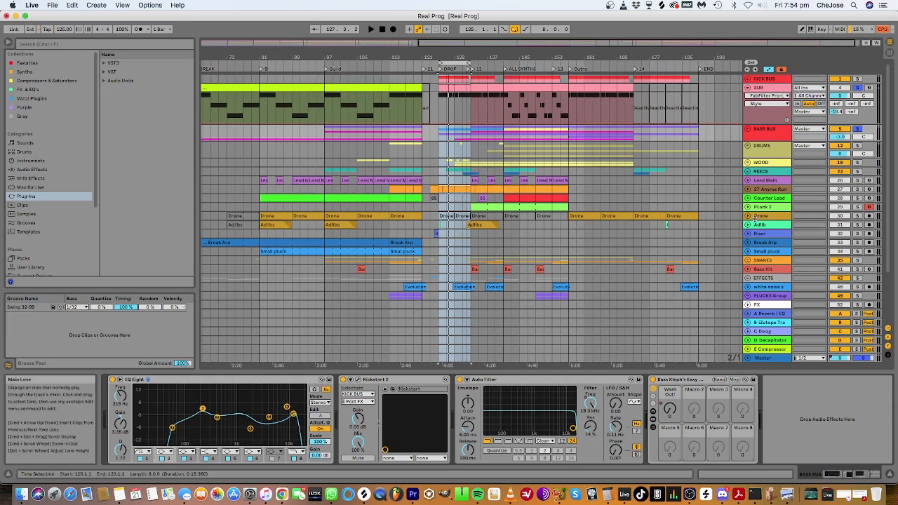
pyautogui.click(455, 64)
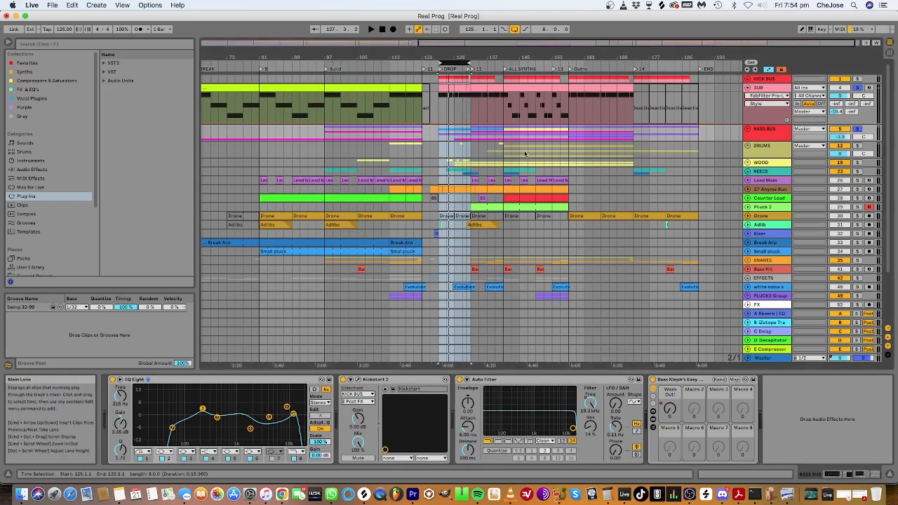
pyautogui.press('space')
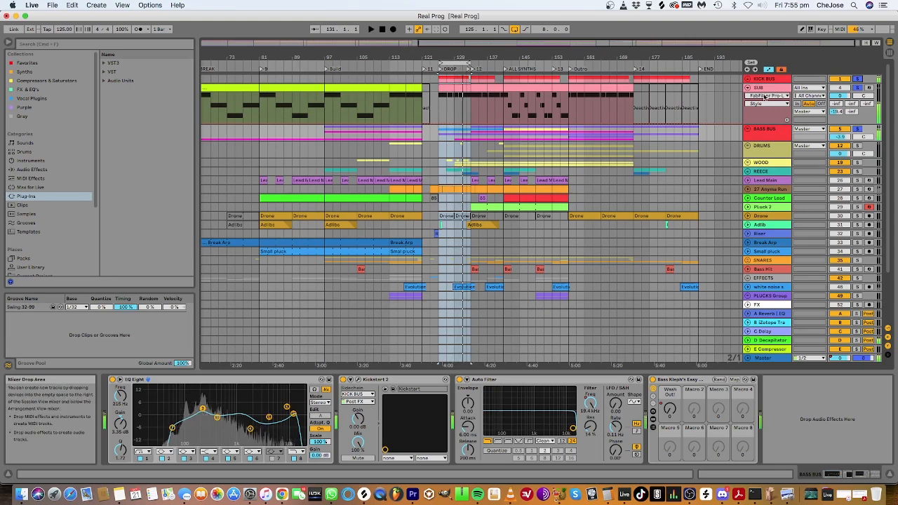
# Expand the BASS BUS group and look through its bass tracks down to Acid Licks.
pyautogui.click(763, 132)
pyautogui.click(747, 129)
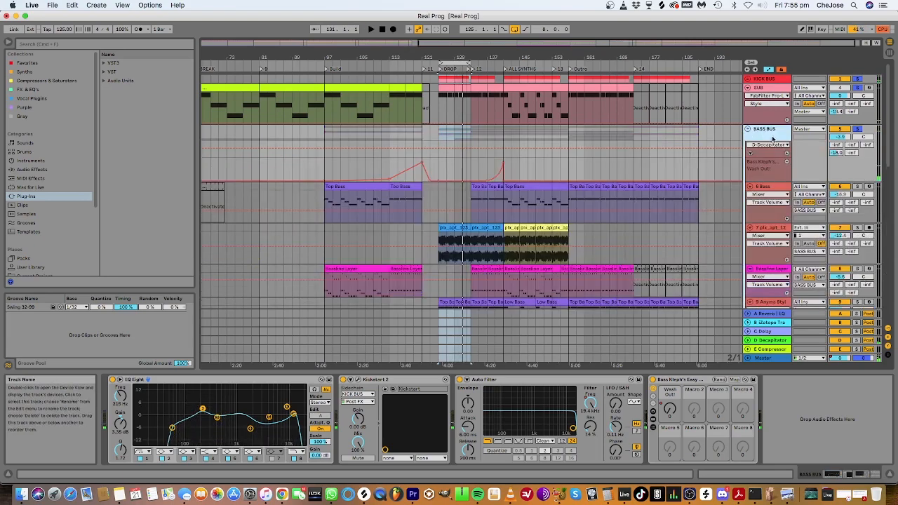
pyautogui.scroll(-5, 779, 161)
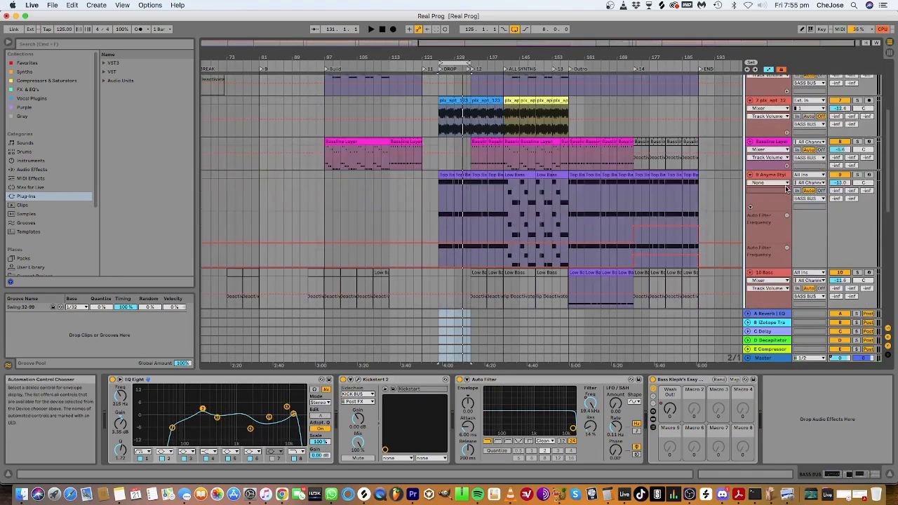
pyautogui.scroll(3, 777, 180)
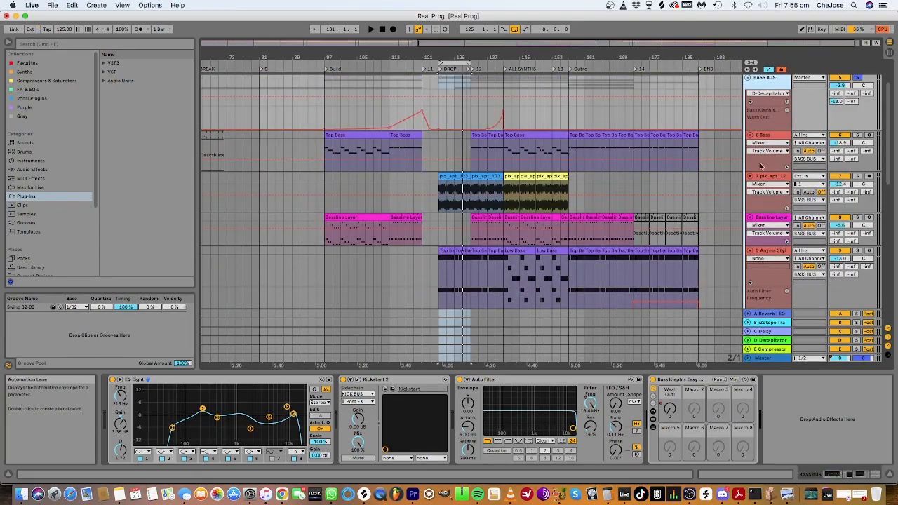
pyautogui.scroll(-5, 775, 161)
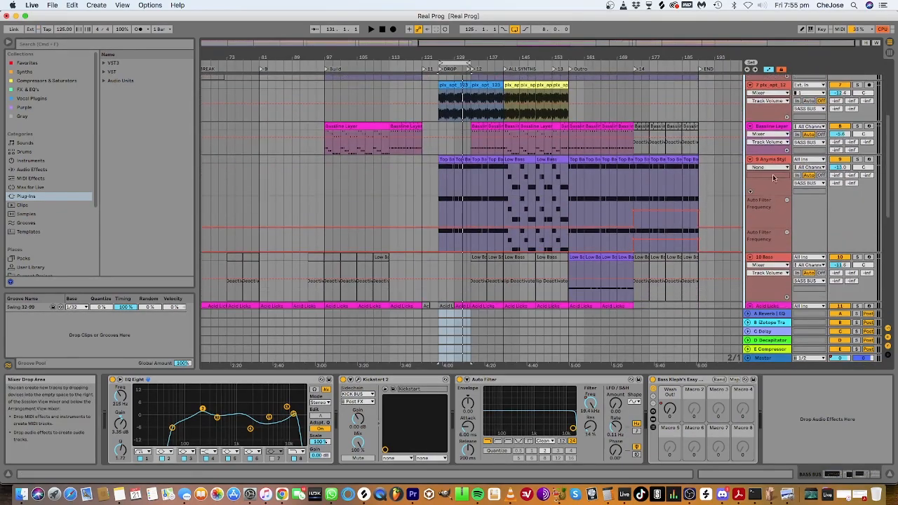
pyautogui.scroll(-1, 768, 177)
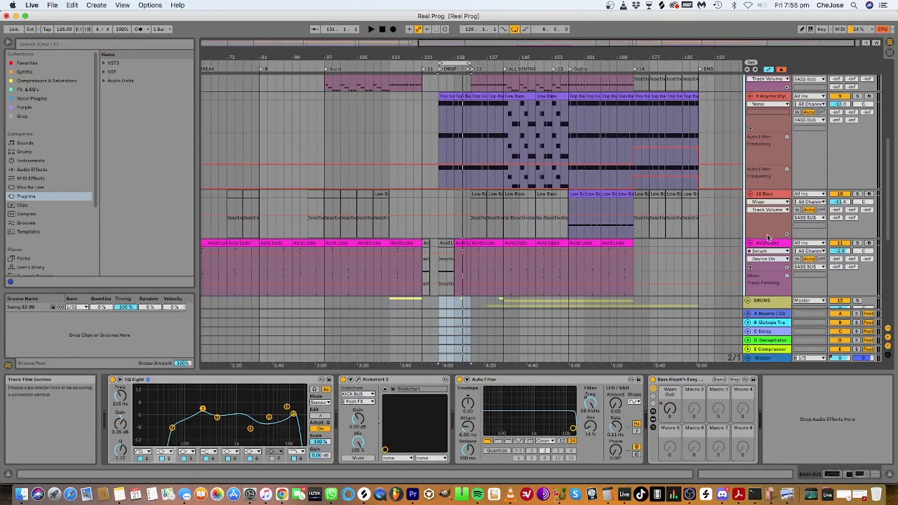
# Solo the Acid Licks track and play it over a short loop starting at 130.3.1 with a length of 1.2.0.
pyautogui.click(773, 243)
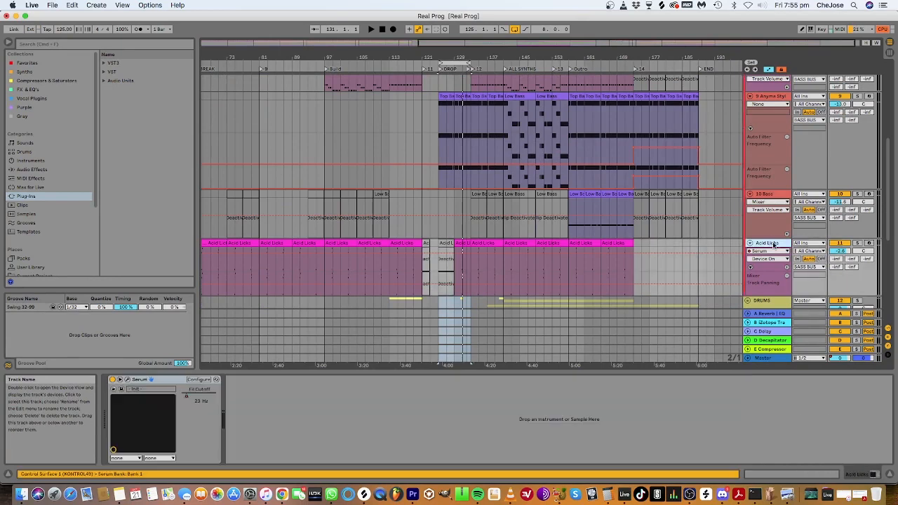
pyautogui.click(861, 244)
pyautogui.moveTo(440, 62); pyautogui.dragTo(460, 90)
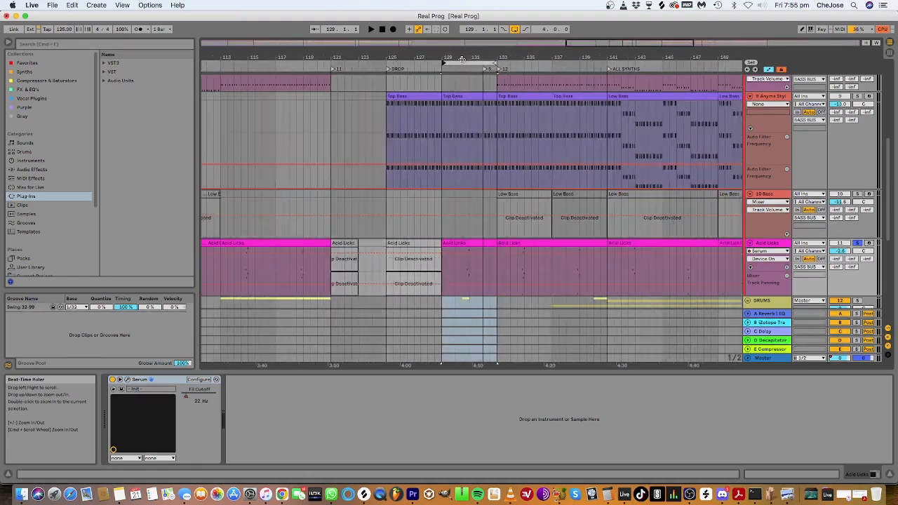
pyautogui.moveTo(495, 59); pyautogui.dragTo(461, 63)
pyautogui.press('space')
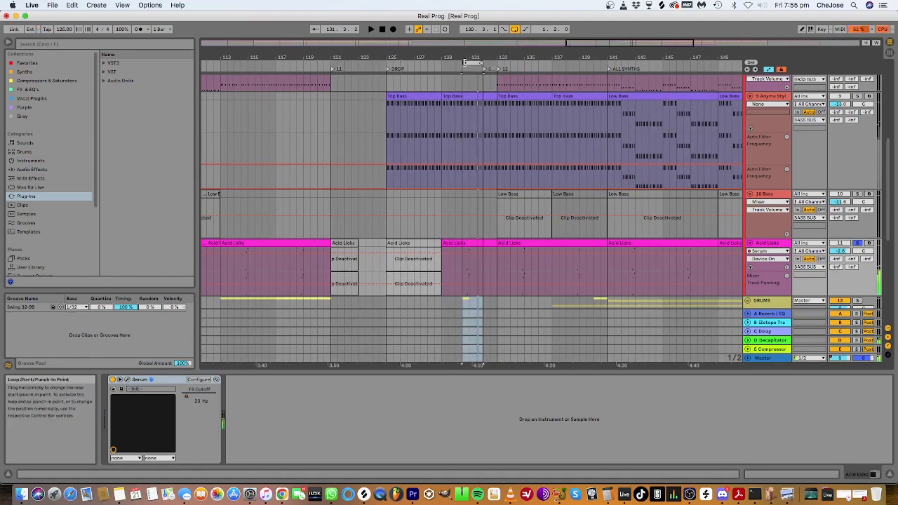
# Set the loop to cover the whole DROP, starting at 125.1.1 with a length of 8 bars.
pyautogui.moveTo(462, 63); pyautogui.dragTo(386, 68)
pyautogui.moveTo(483, 65); pyautogui.dragTo(498, 65)
# Collapse the 6 Bass, 7 plx_apt_12, Bassline Layer, 9 Anyma Styl and 10 Bass tracks inside the BASS BUS.
pyautogui.scroll(2, 735, 192)
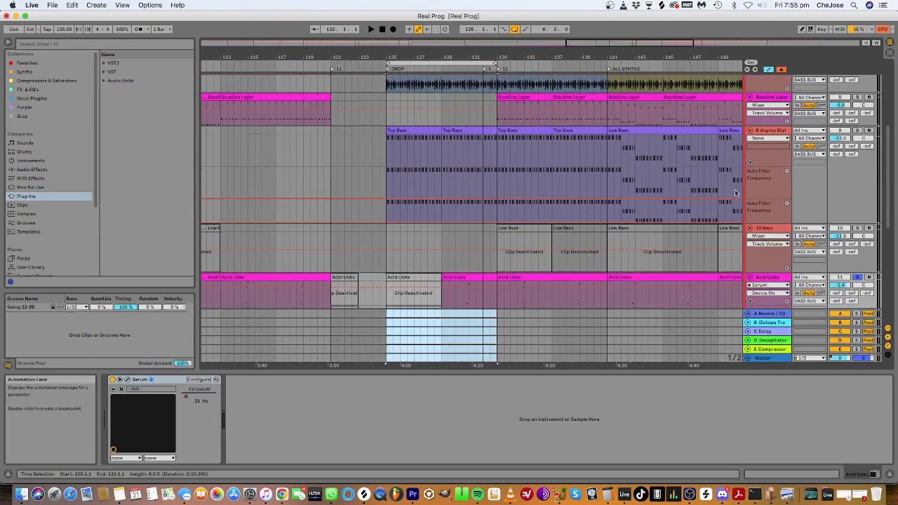
pyautogui.scroll(5, 738, 181)
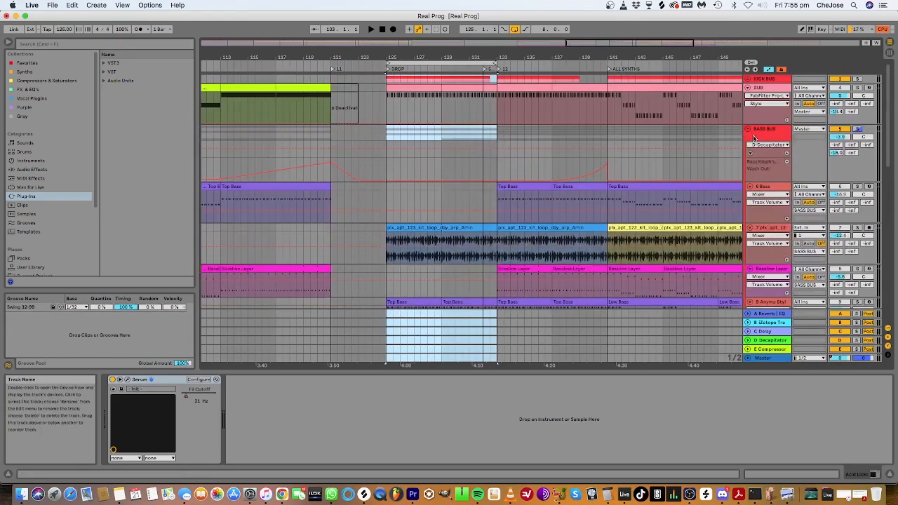
pyautogui.click(749, 187)
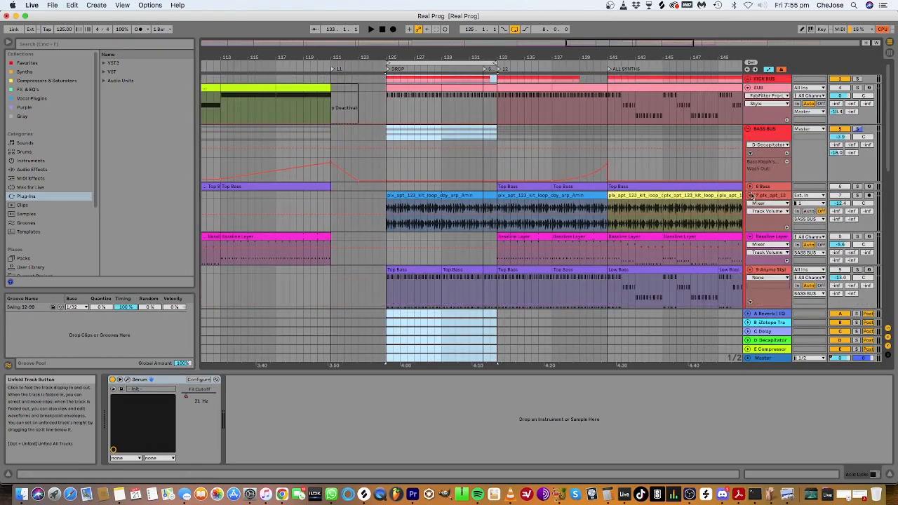
pyautogui.click(750, 195)
pyautogui.click(750, 204)
pyautogui.click(749, 213)
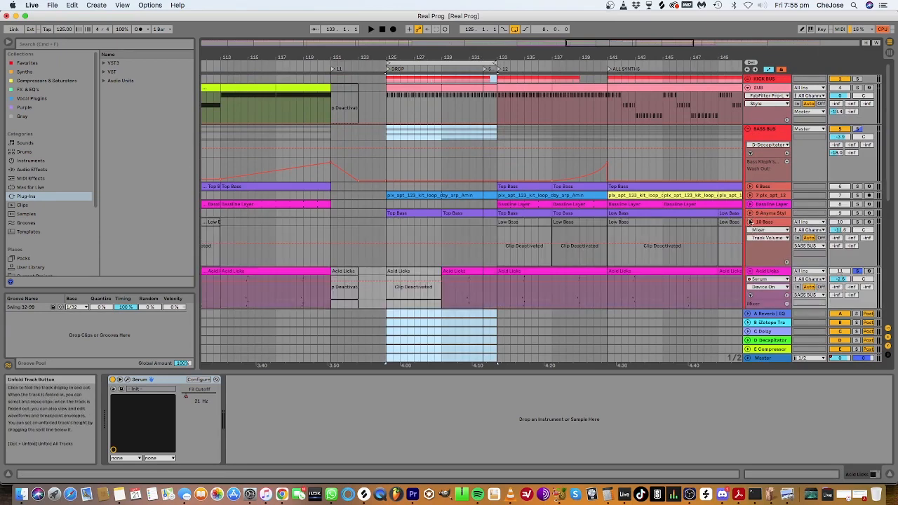
pyautogui.click(749, 222)
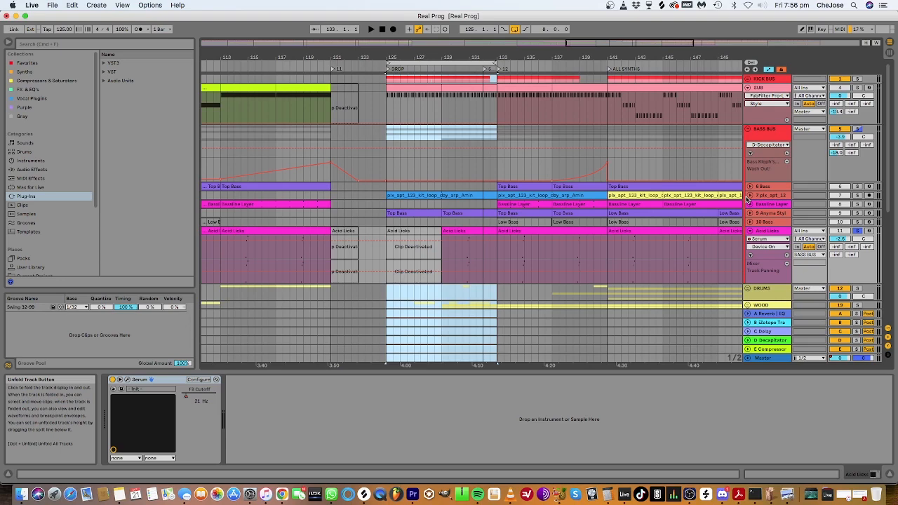
# Extend the loop from the DROP to a length of 16 bars, ending at ALL SYNTHS, and collapse the BASS BUS group.
pyautogui.moveTo(457, 58); pyautogui.dragTo(477, 20)
pyautogui.moveTo(487, 64); pyautogui.dragTo(516, 63)
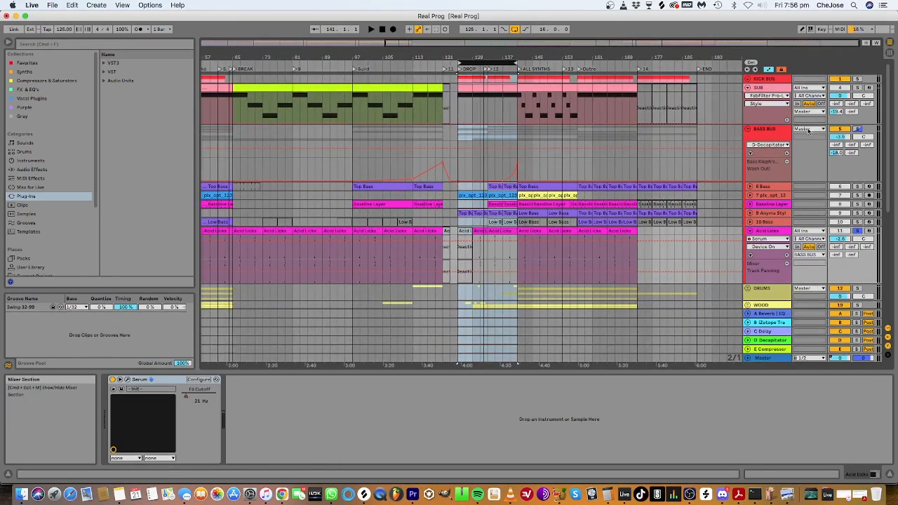
pyautogui.click(745, 129)
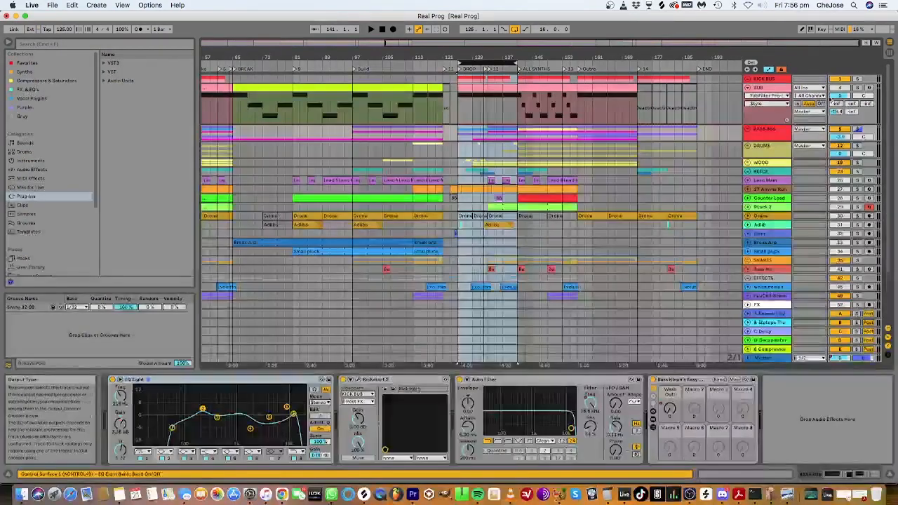
# Solo the SUB and KICK BUS alongside the BASS BUS, collapse the SUB track, and play the 16-bar loop.
pyautogui.keyDown('super'); pyautogui.click(858, 88); pyautogui.keyUp('super')
pyautogui.keyDown('super'); pyautogui.click(859, 79); pyautogui.keyUp('super')
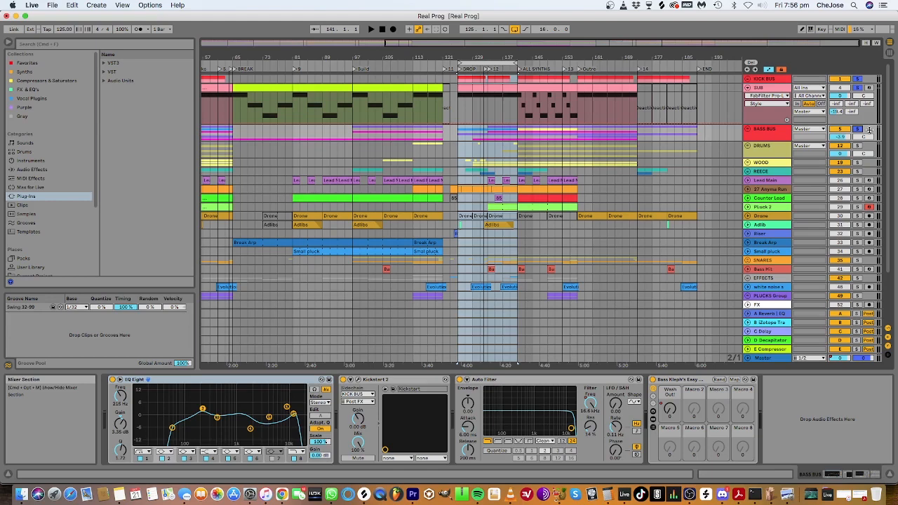
pyautogui.click(747, 87)
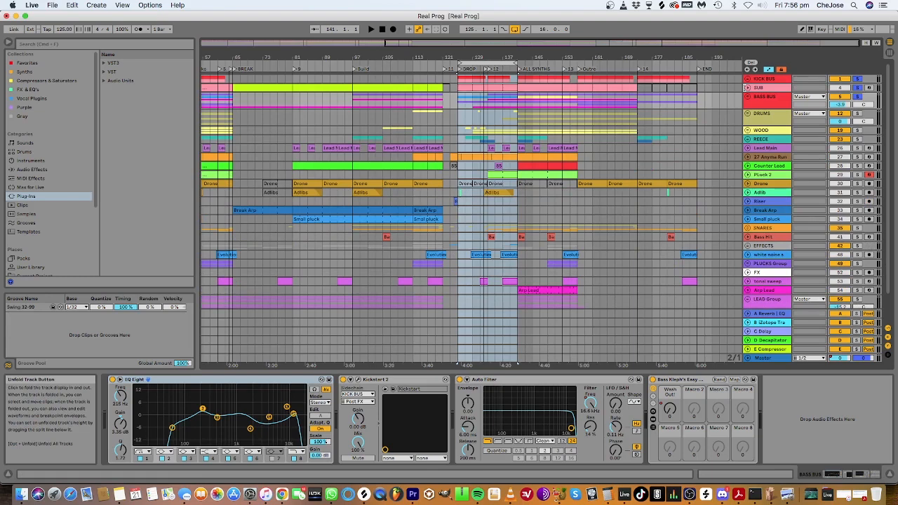
pyautogui.press('space')
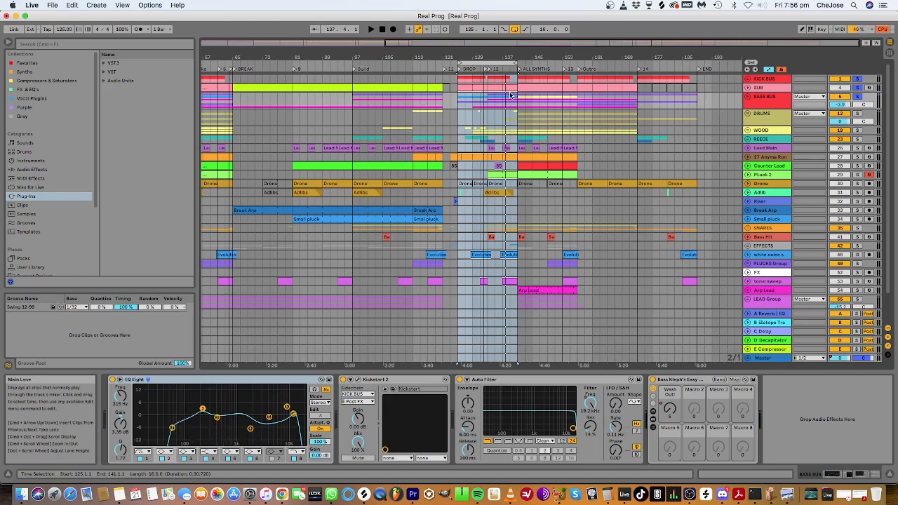
# Extend the loop's end to the Outro marker for a length of 32 bars.
pyautogui.moveTo(517, 65); pyautogui.dragTo(577, 64)
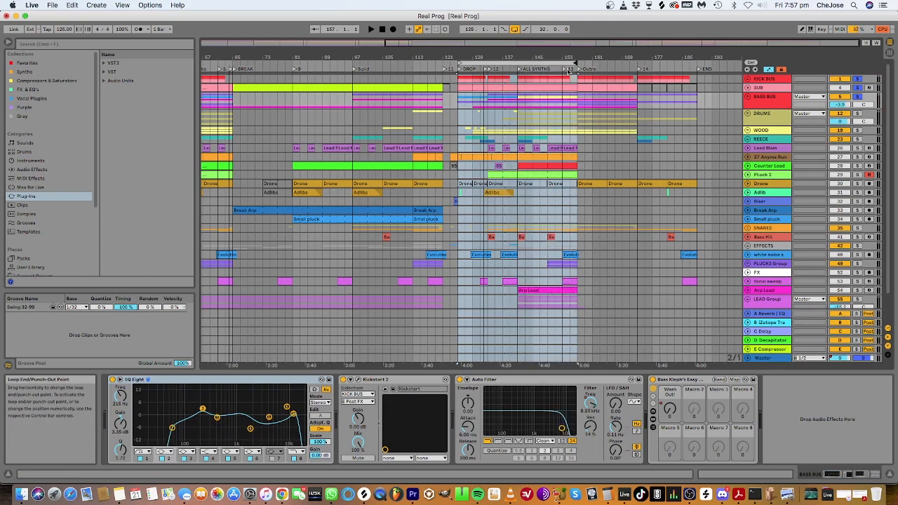
pyautogui.click(461, 117)
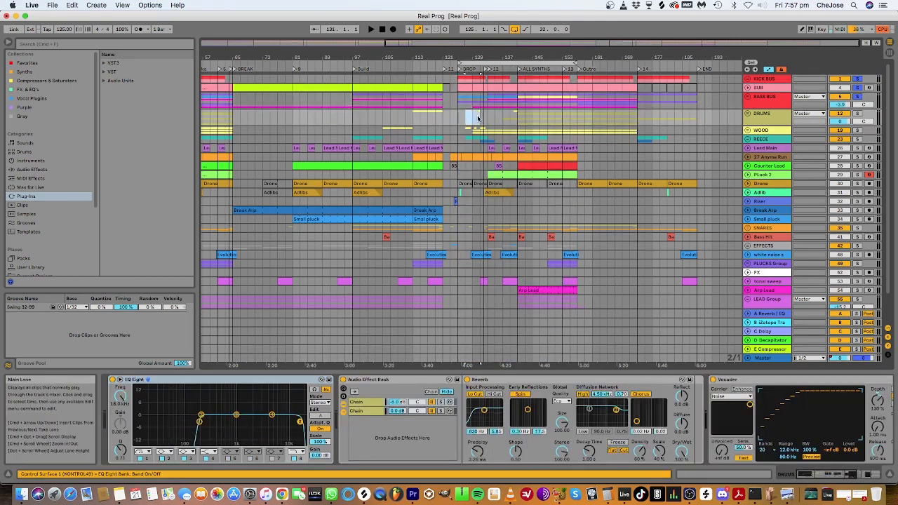
pyautogui.moveTo(463, 133); pyautogui.dragTo(575, 196)
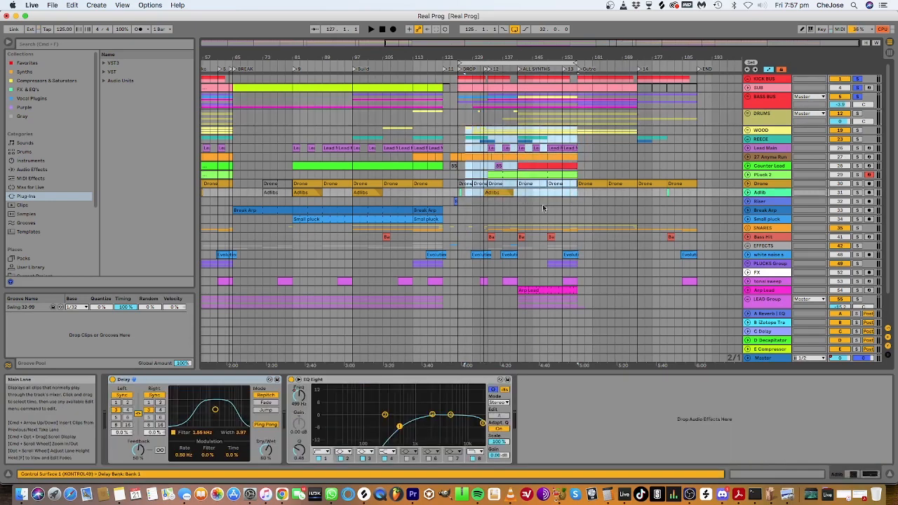
pyautogui.click(582, 202)
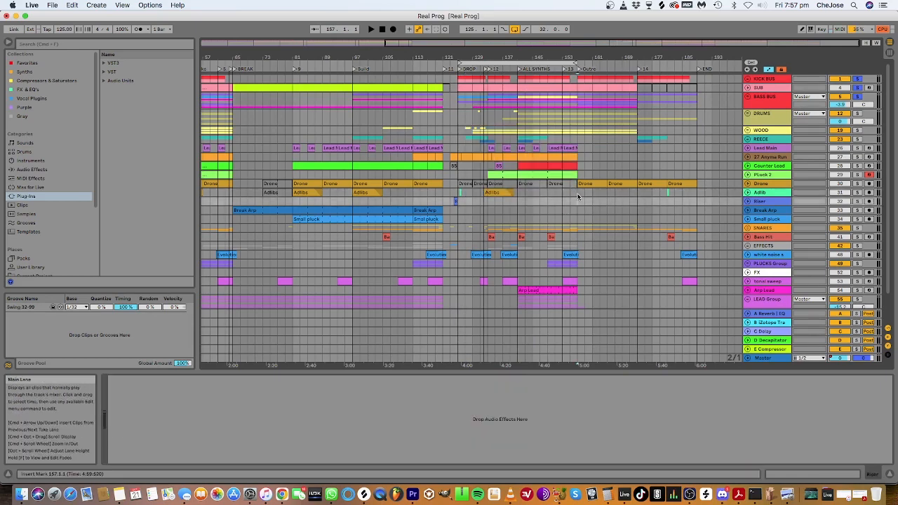
pyautogui.moveTo(578, 196); pyautogui.dragTo(517, 75)
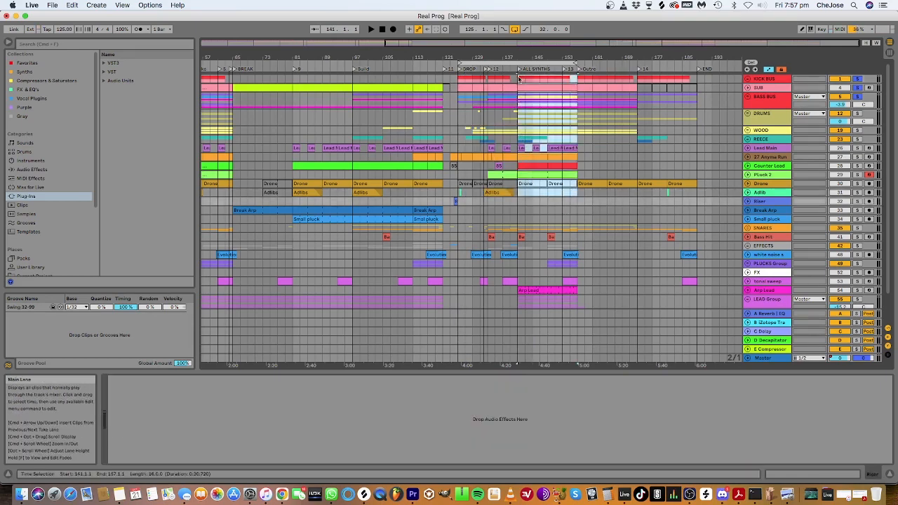
pyautogui.click(601, 202)
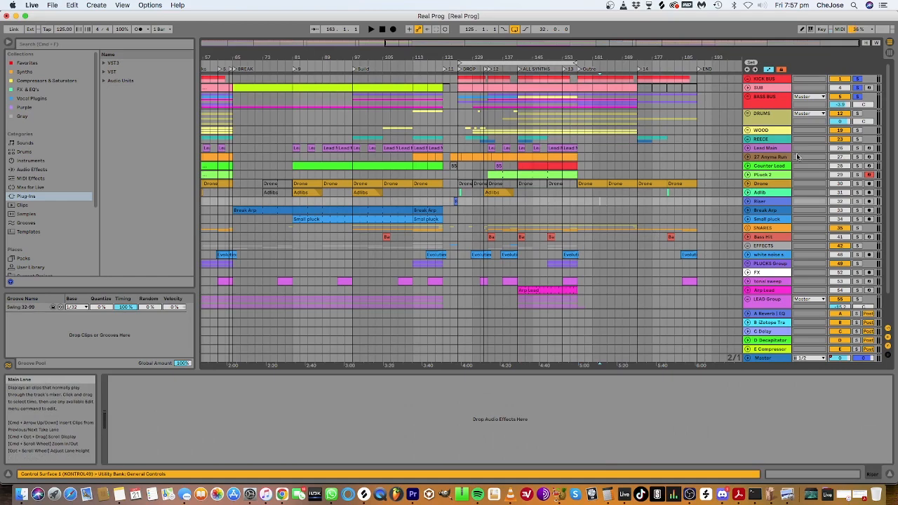
# Unsolo the KICK BUS, SUB and BASS BUS, and show the DRUMS group's Vocoder Dry/Wet automation in a new lane.
pyautogui.click(752, 149)
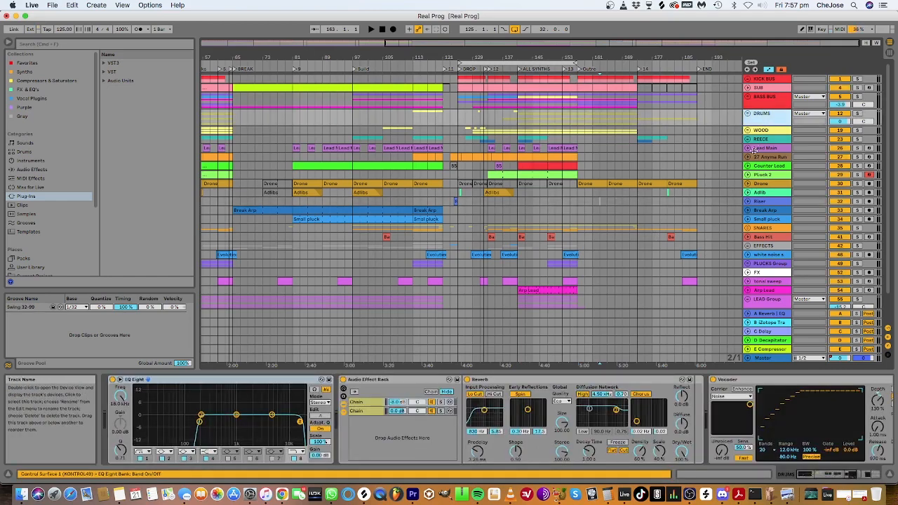
pyautogui.click(747, 114)
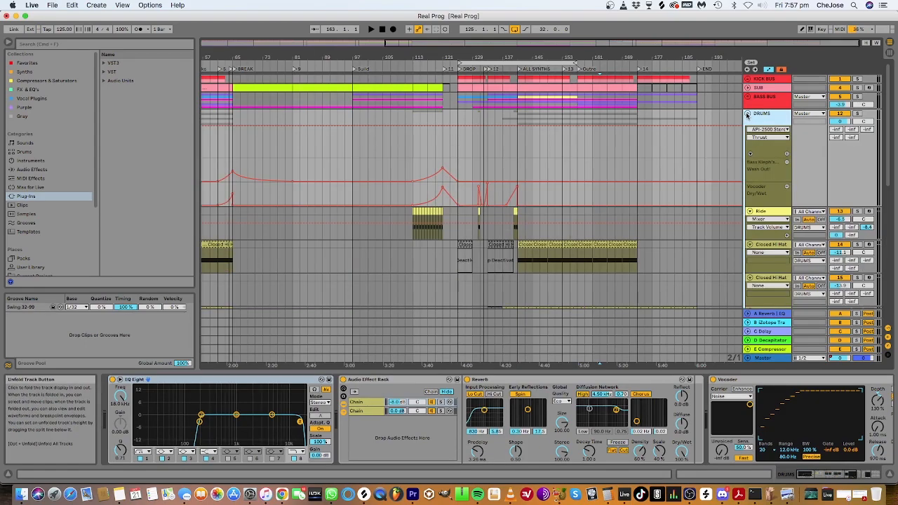
pyautogui.click(747, 115)
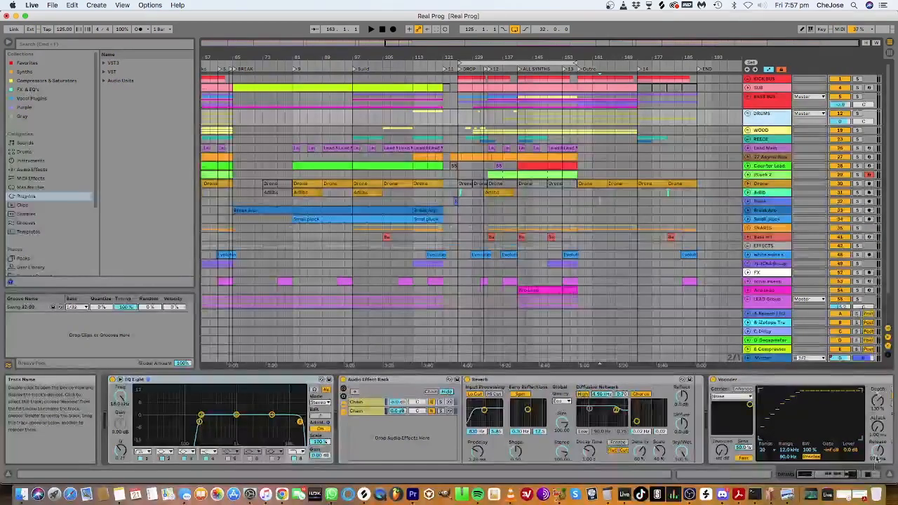
pyautogui.click(847, 477)
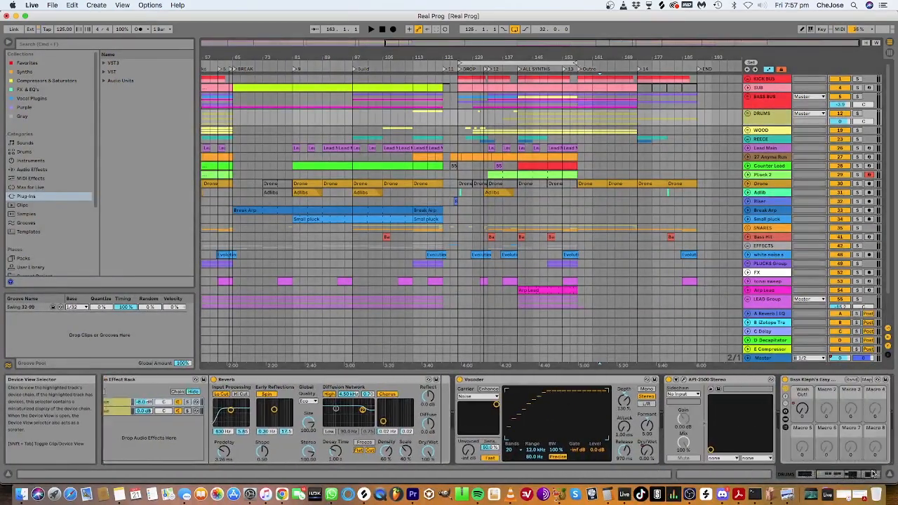
pyautogui.rightClick(643, 456)
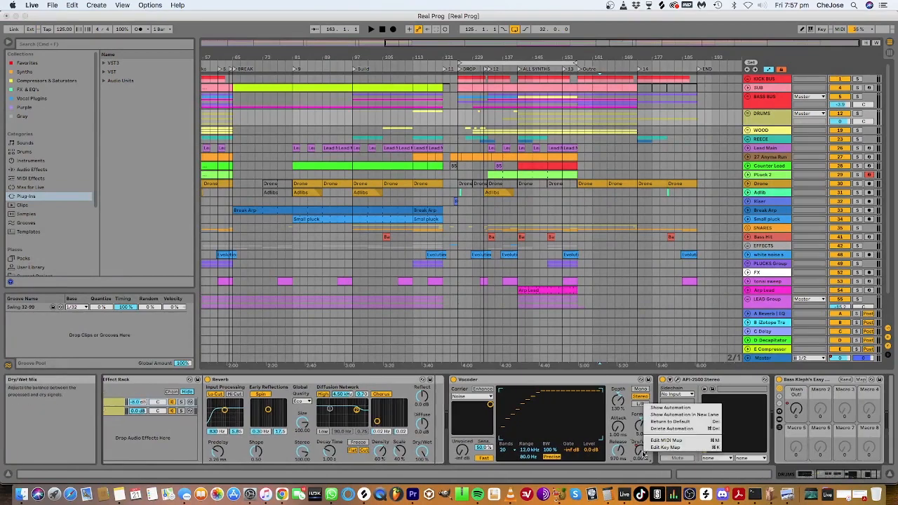
pyautogui.click(687, 416)
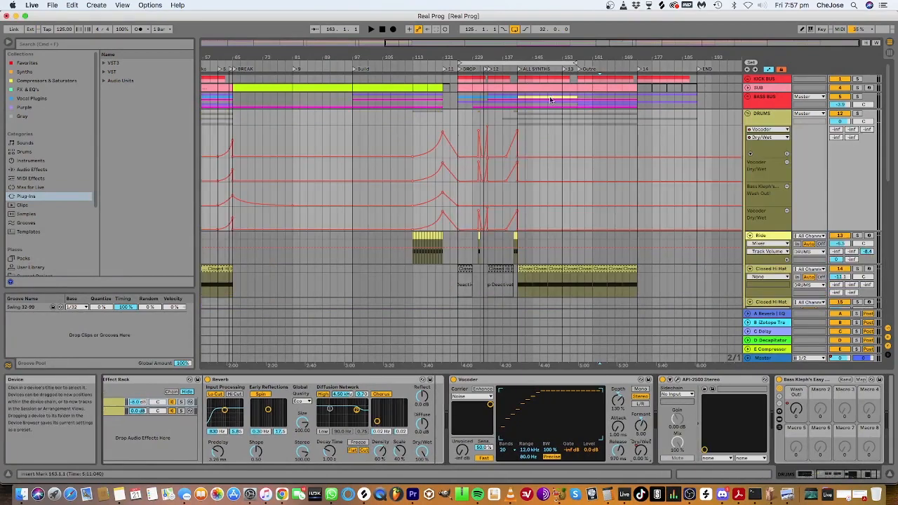
# Solo the DRUMS group and play it from about bar 137 into the ALL SYNTHS section.
pyautogui.moveTo(491, 57); pyautogui.dragTo(490, 105)
pyautogui.moveTo(447, 58); pyautogui.dragTo(442, 35)
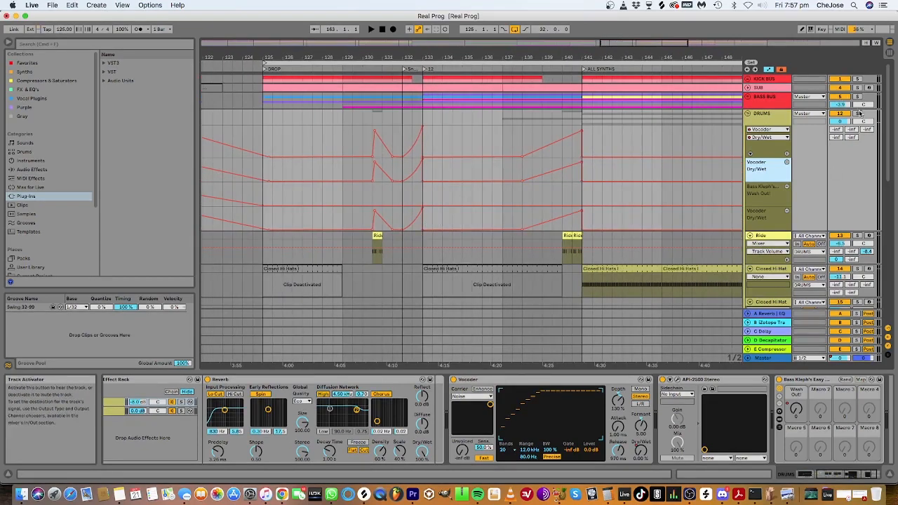
pyautogui.scroll(-5, 539, 200)
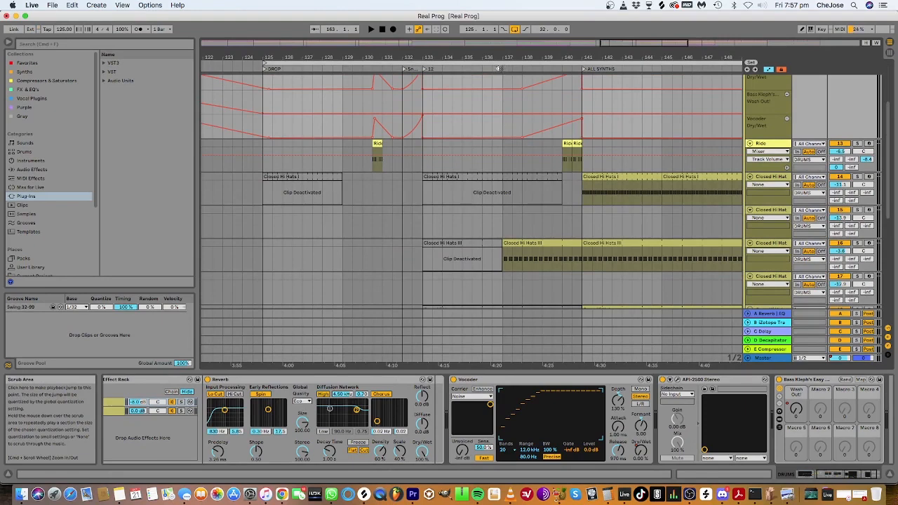
pyautogui.click(499, 68)
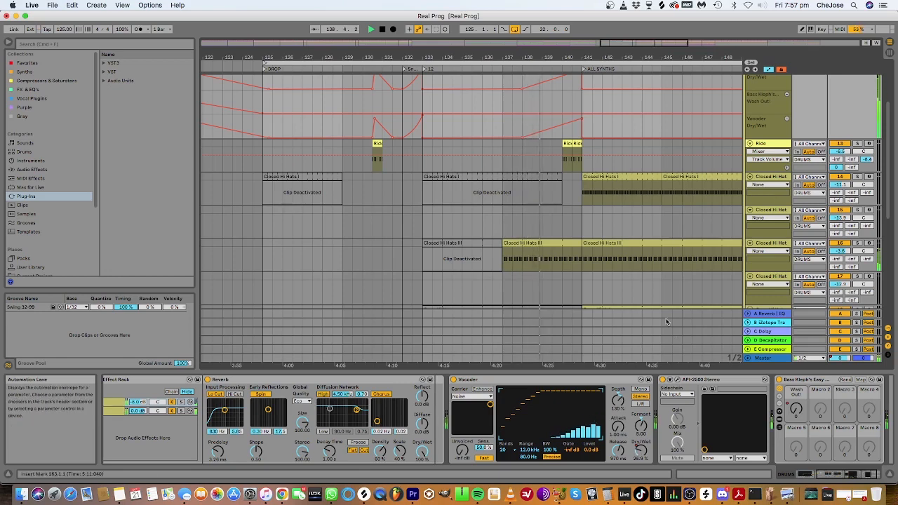
pyautogui.scroll(3, 667, 322)
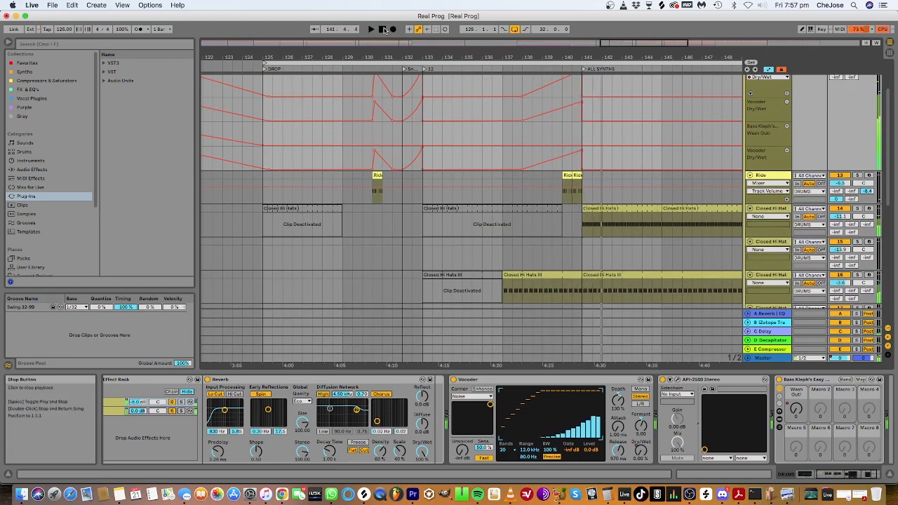
# Collapse the DRUMS group and turn off its solo.
pyautogui.scroll(5, 599, 121)
pyautogui.click(747, 114)
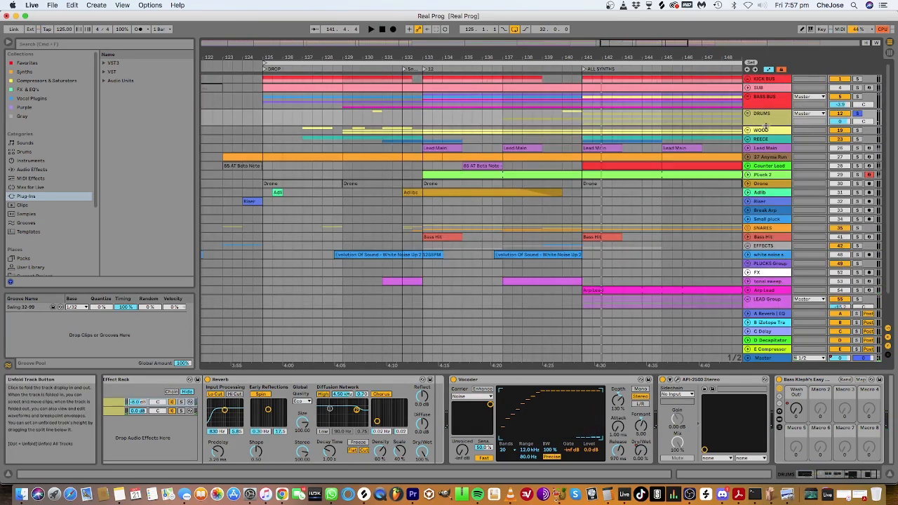
pyautogui.click(856, 113)
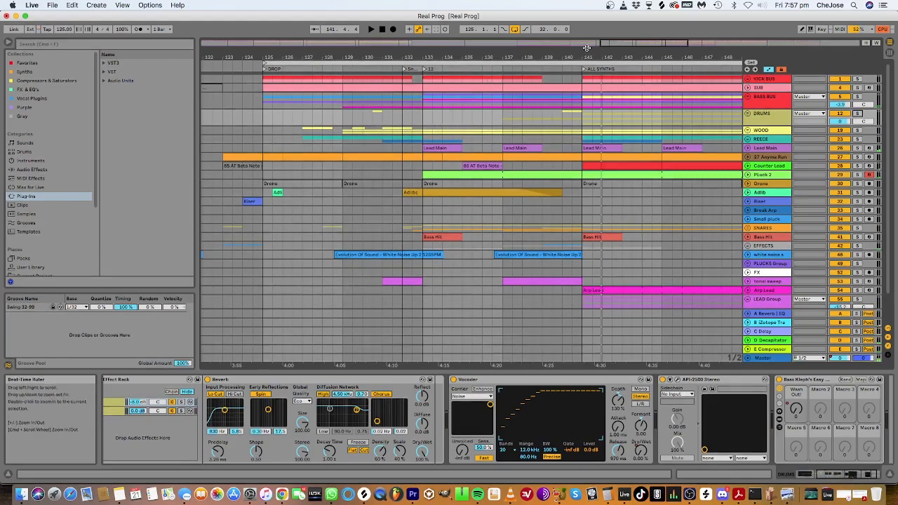
# Unfold and solo the Lead Main track, and play it from marker 12.
pyautogui.moveTo(590, 56); pyautogui.dragTo(522, 30)
pyautogui.scroll(-2, 857, 181)
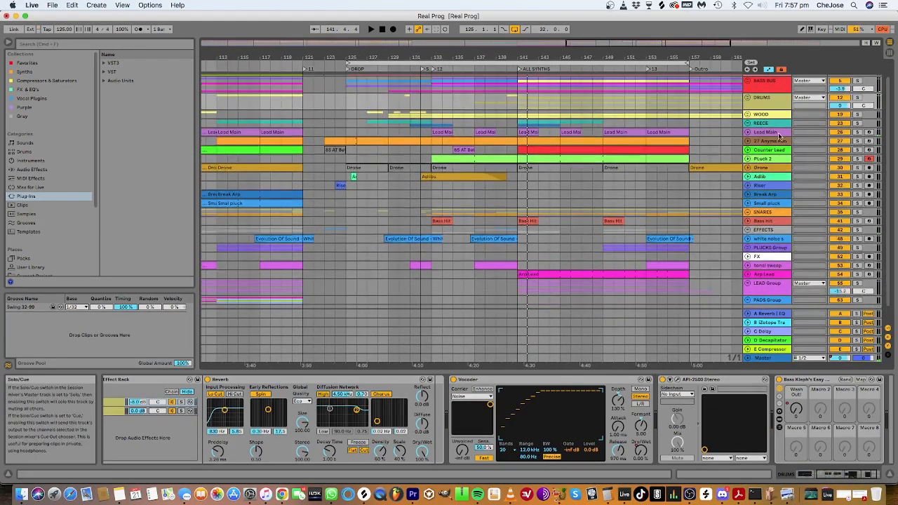
pyautogui.click(779, 134)
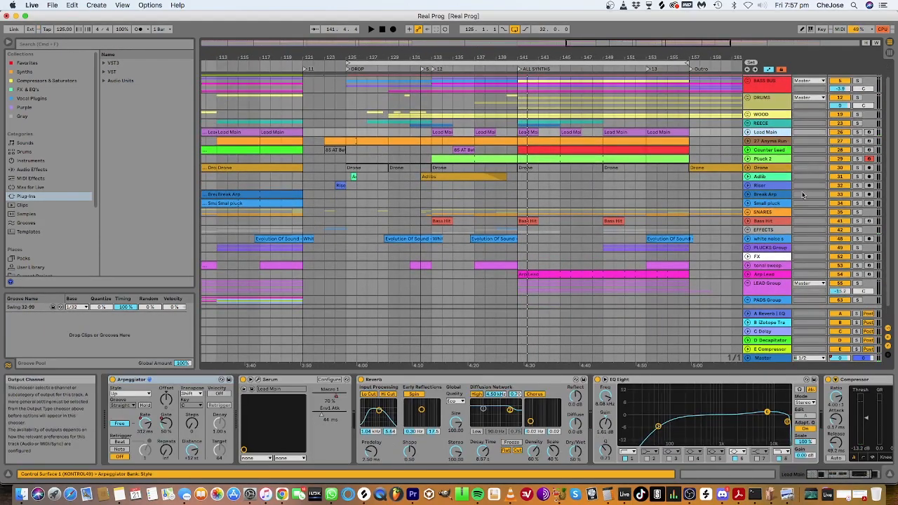
pyautogui.click(748, 133)
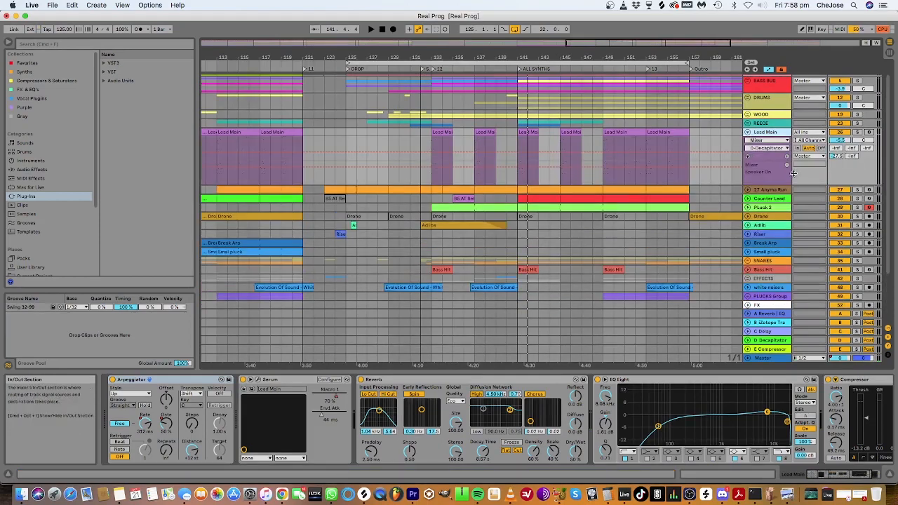
pyautogui.click(435, 69)
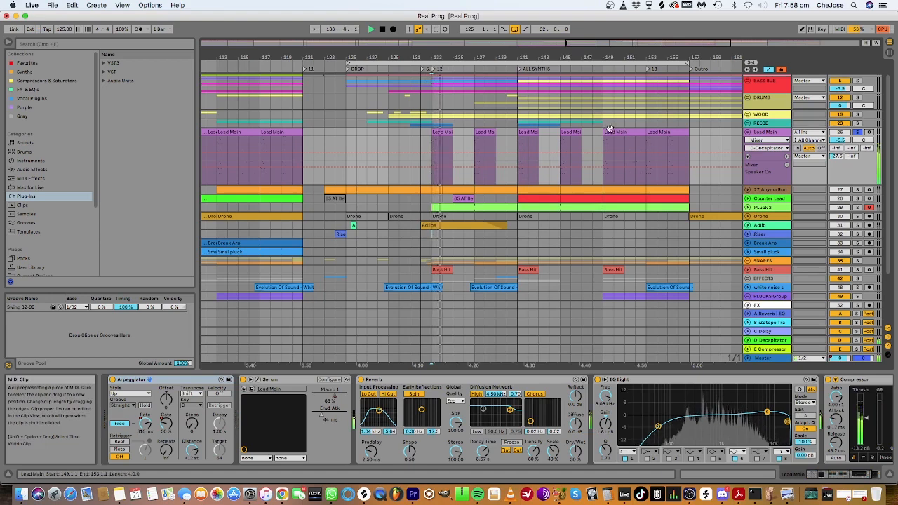
pyautogui.click(383, 29)
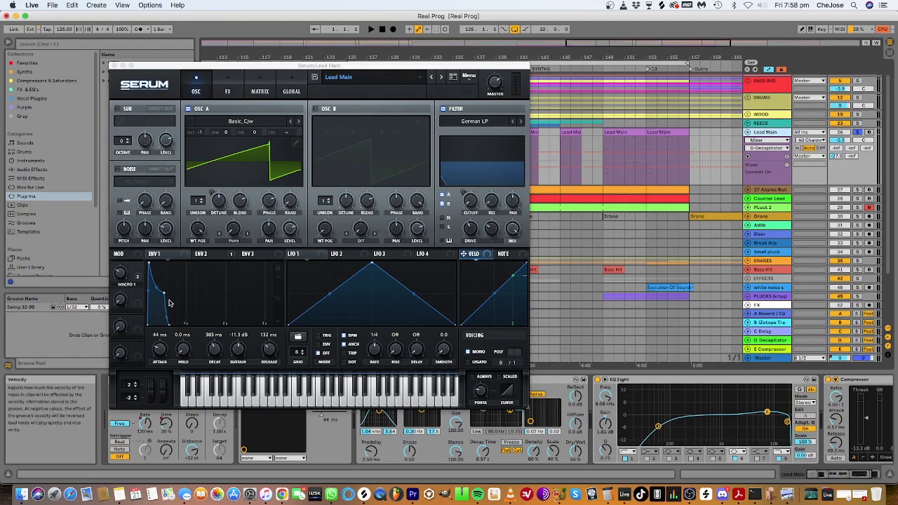
# Close Lead Main's Serum window and display the Arpeggiator's Free Rate automation on the track.
pyautogui.click(115, 65)
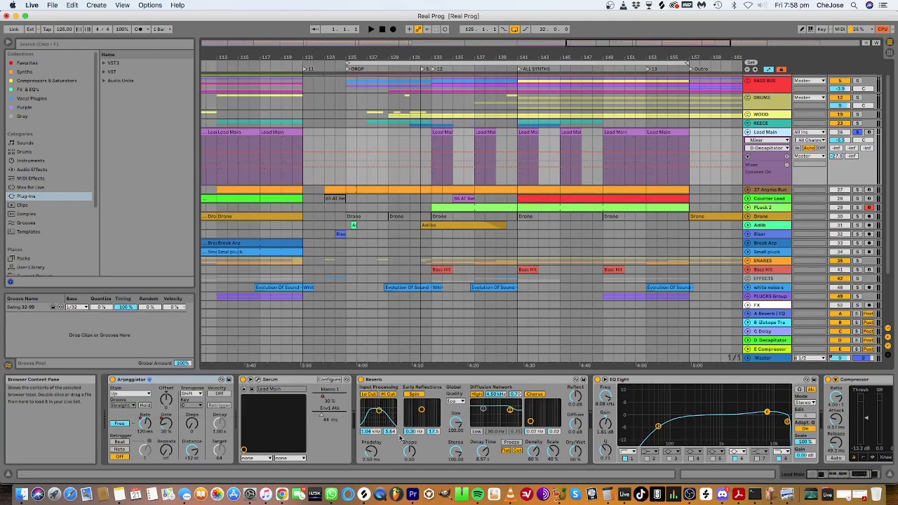
pyautogui.rightClick(146, 424)
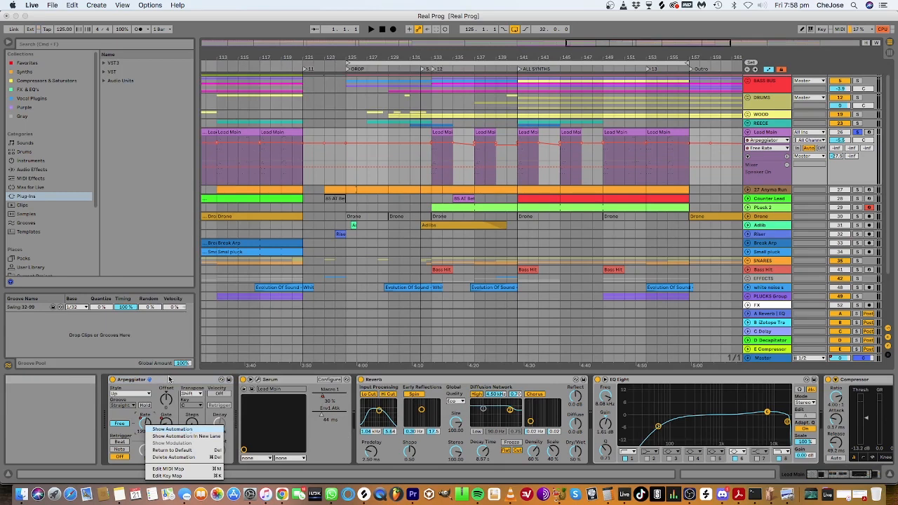
pyautogui.click(168, 379)
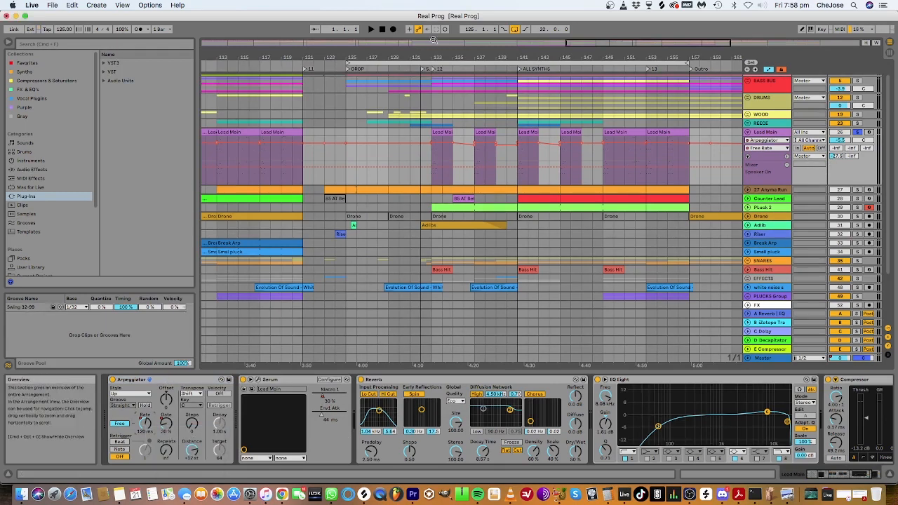
# Play the Lead Main clip at marker 12 with the Arpeggiator switched off, and again with it switched back on.
pyautogui.moveTo(435, 56); pyautogui.dragTo(436, 155)
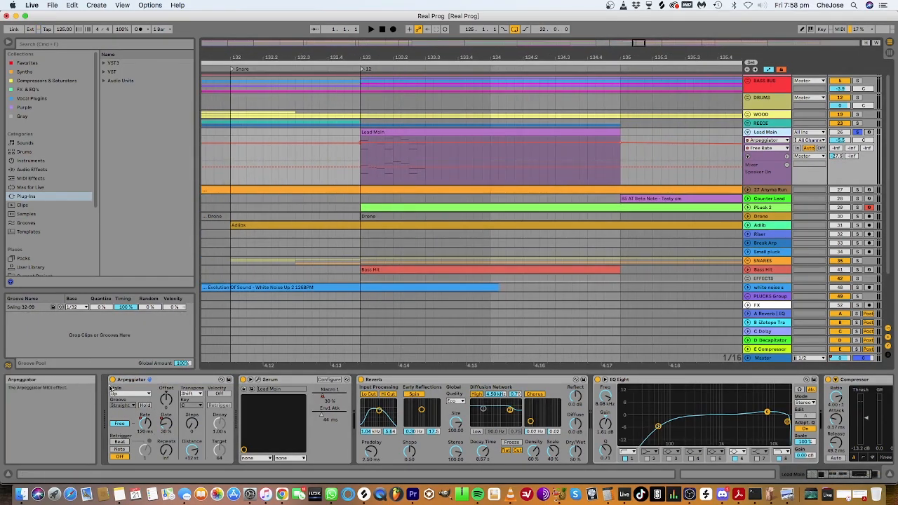
pyautogui.click(302, 67)
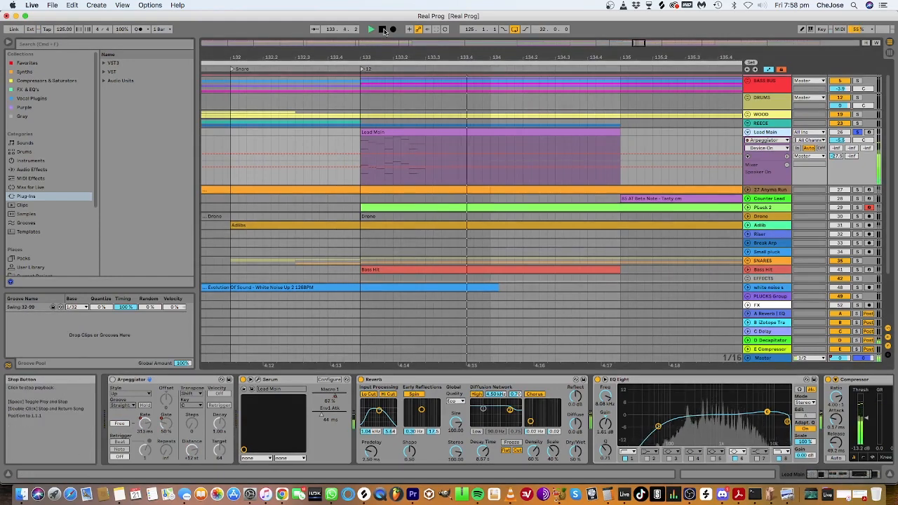
pyautogui.click(382, 29)
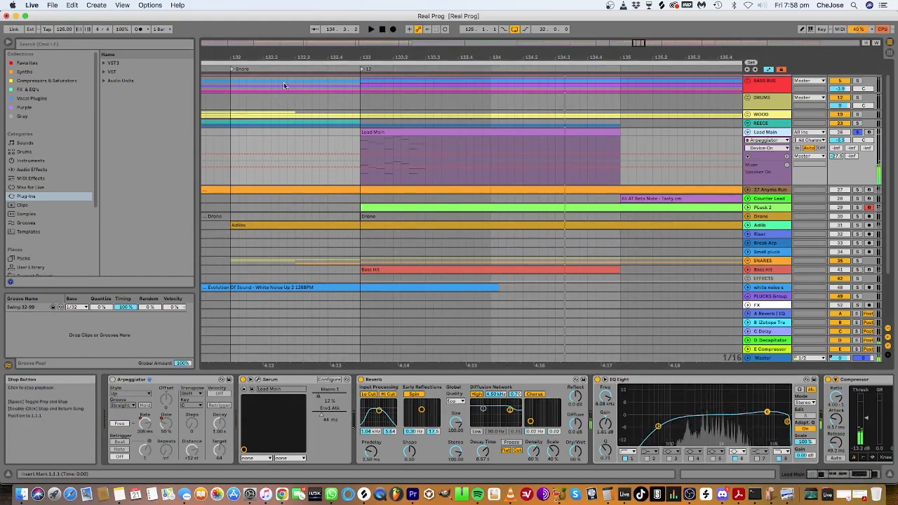
pyautogui.click(112, 379)
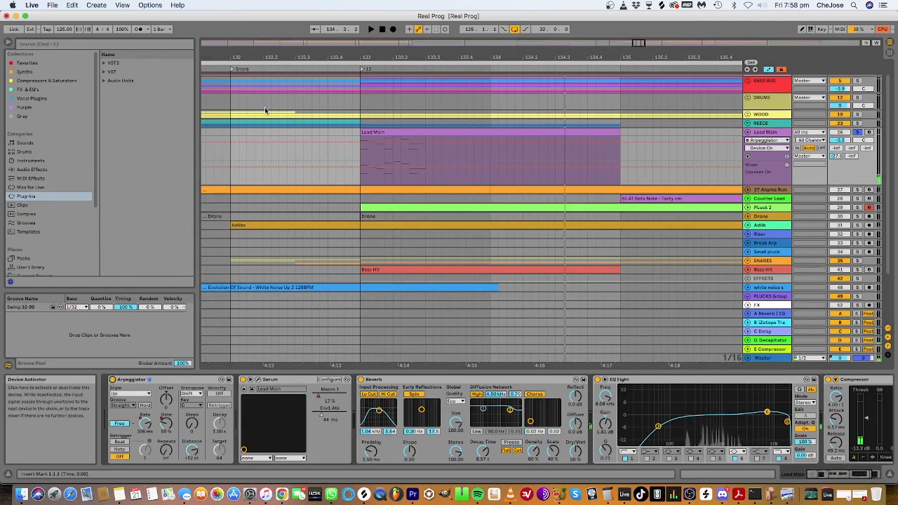
pyautogui.click(270, 68)
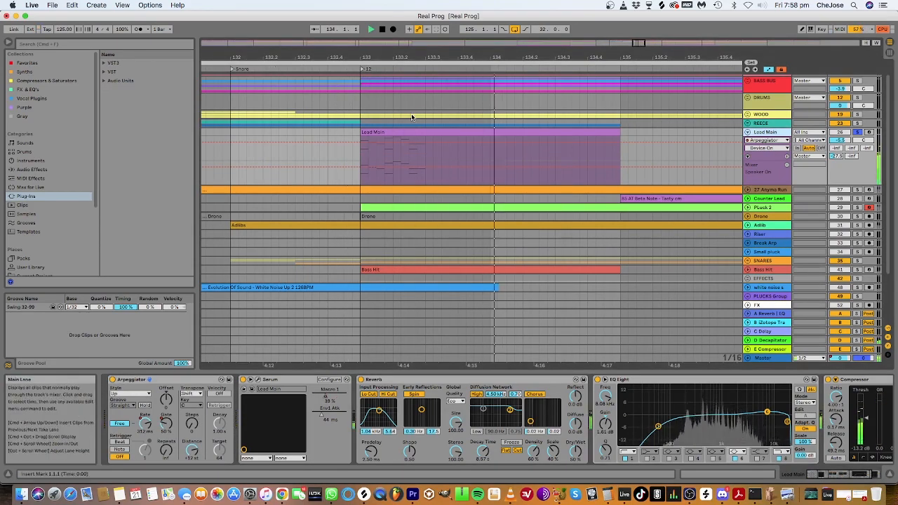
pyautogui.click(382, 31)
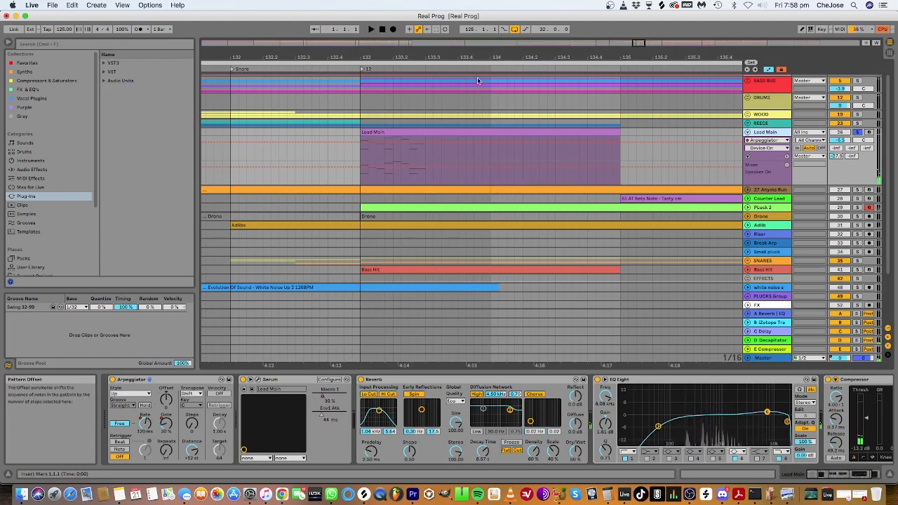
pyautogui.moveTo(476, 57); pyautogui.dragTo(340, 25)
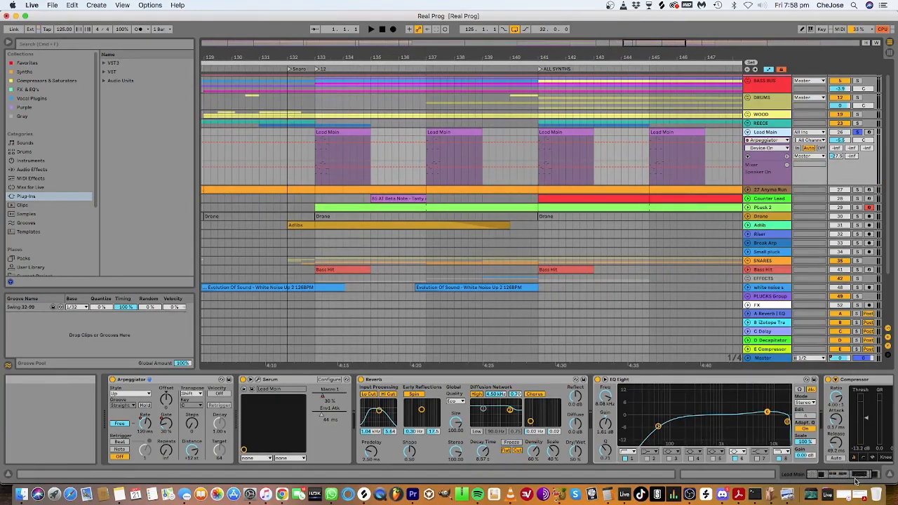
pyautogui.click(871, 474)
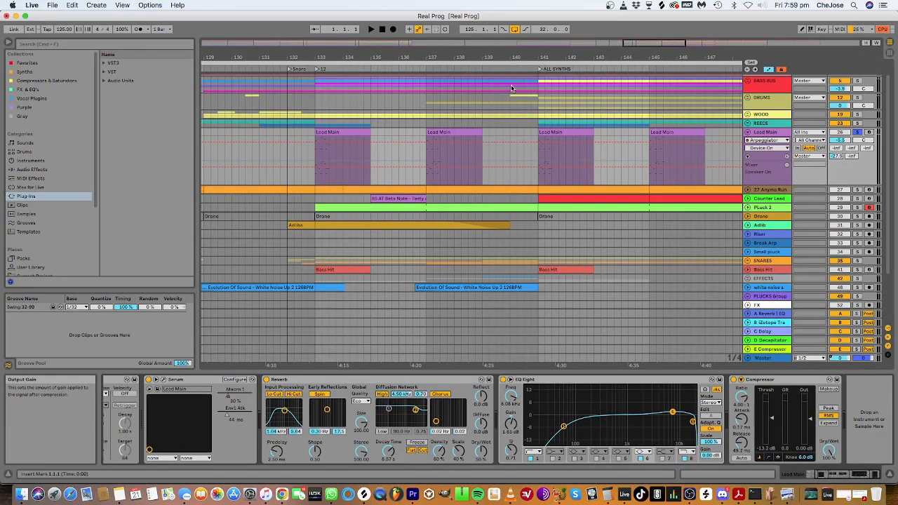
pyautogui.moveTo(434, 57); pyautogui.dragTo(478, 9)
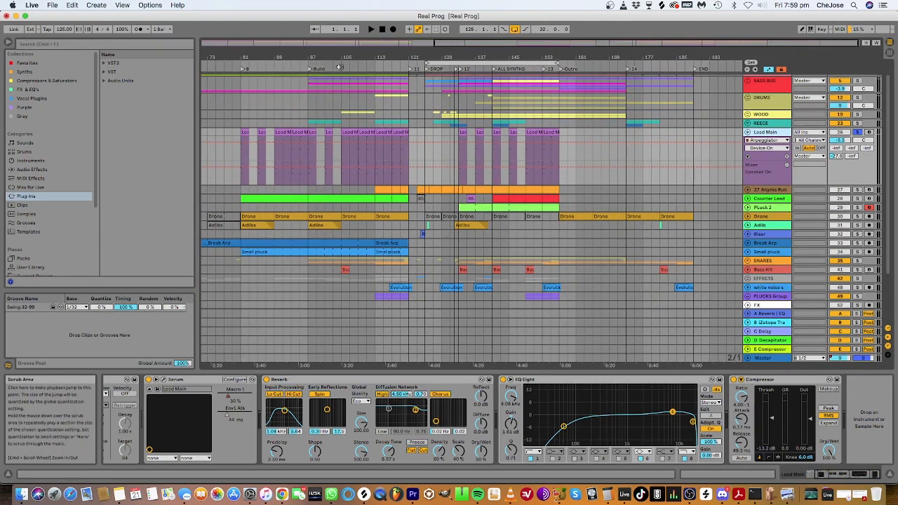
pyautogui.moveTo(346, 63)
pyautogui.mouseDown()
pyautogui.moveTo(347, 102)
pyautogui.moveTo(347, 78)
pyautogui.mouseUp()
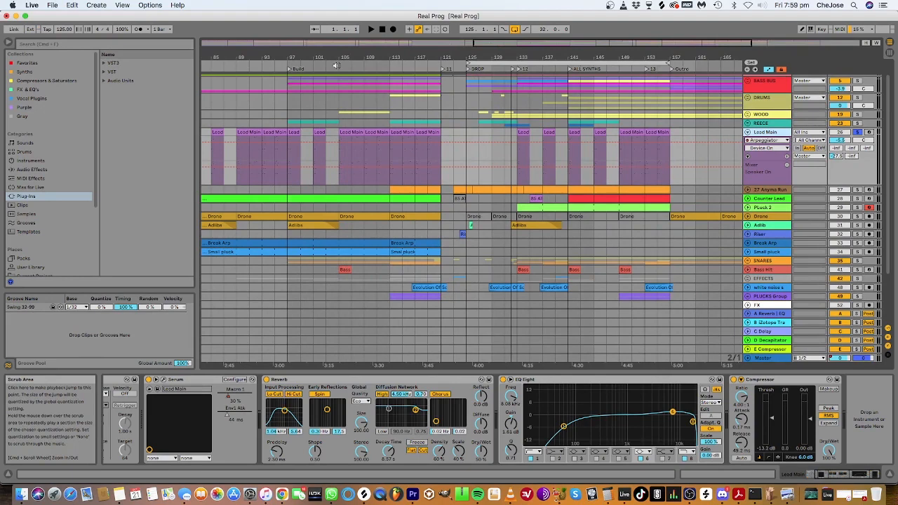
# Play Lead Main in the Build section and show Serum's Macro 1 automation in a new lane.
pyautogui.click(337, 65)
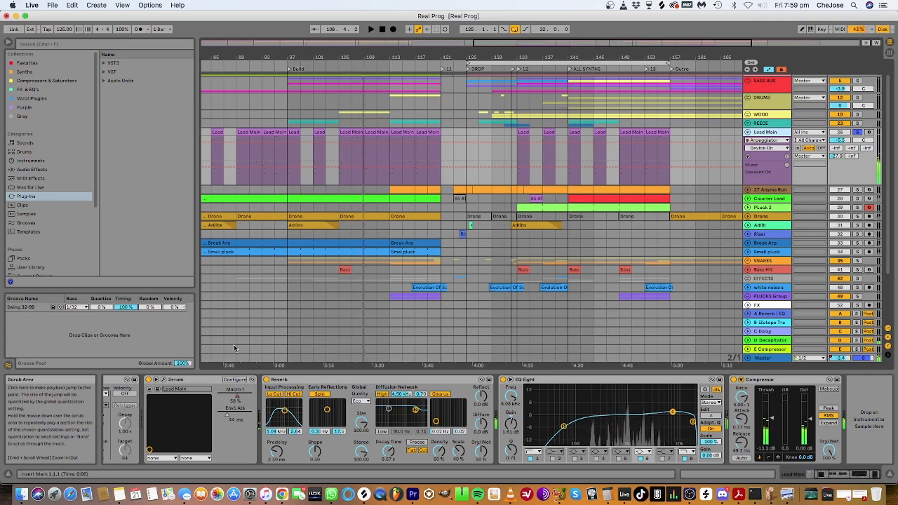
pyautogui.rightClick(239, 398)
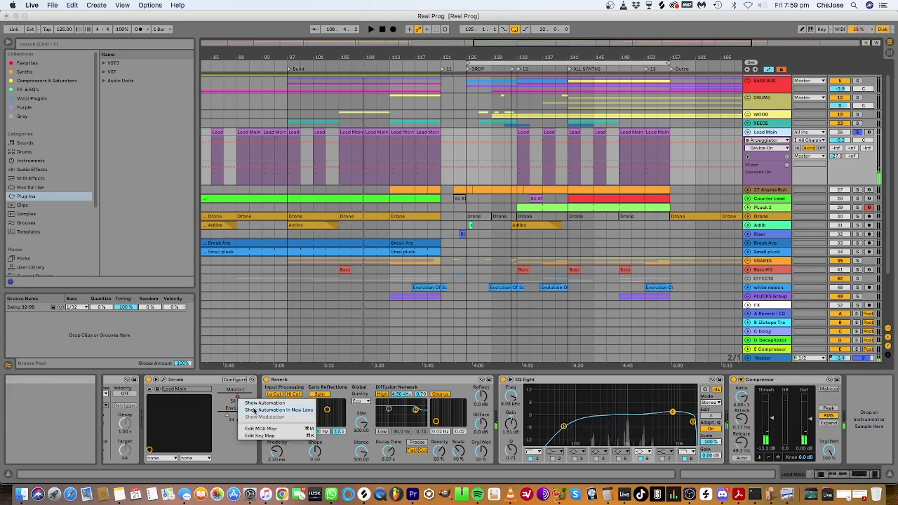
pyautogui.click(254, 410)
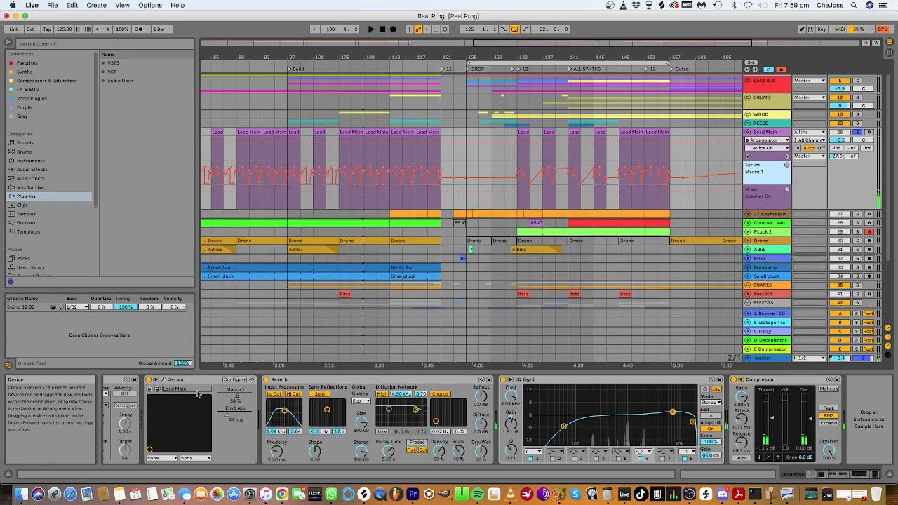
# Open Lead Main's Serum window beside the Macro 1 automation, play the Build section with it open, and close it.
pyautogui.click(163, 379)
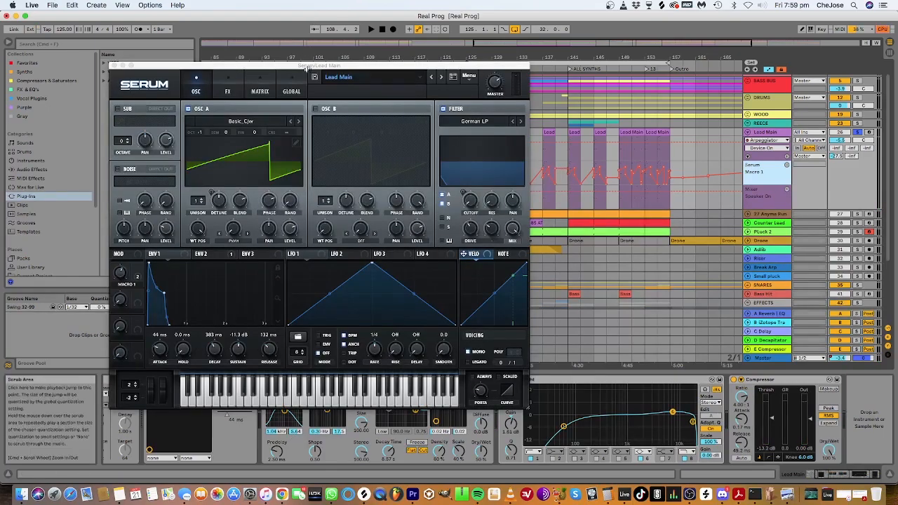
pyautogui.moveTo(308, 66); pyautogui.dragTo(659, 77)
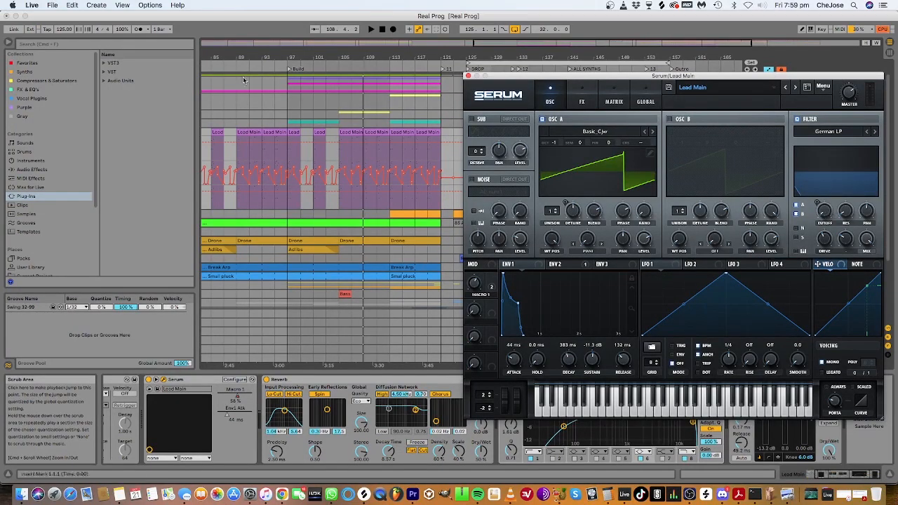
pyautogui.press('space')
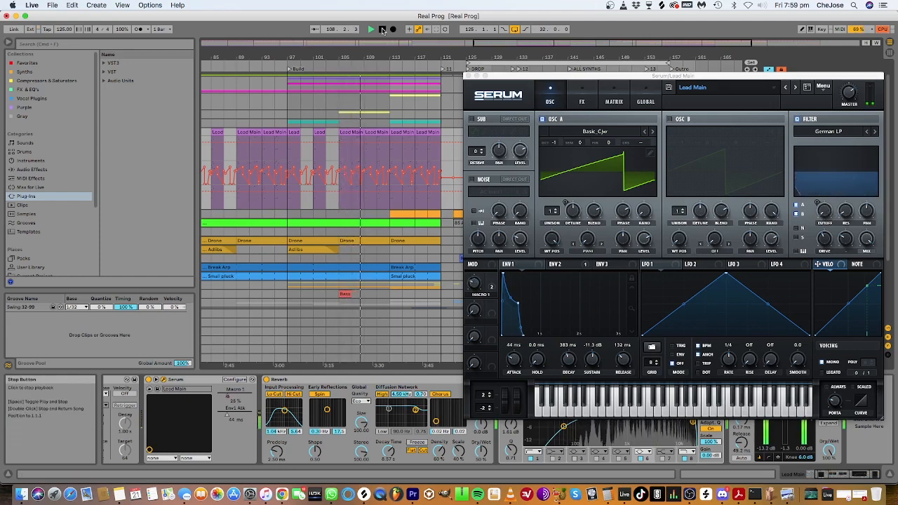
pyautogui.click(382, 29)
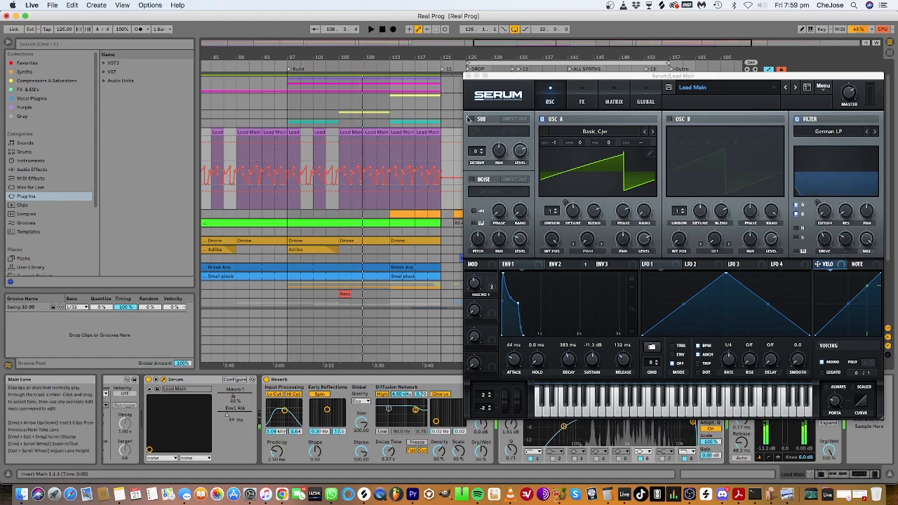
pyautogui.click(468, 76)
# Turn off Lead Main's solo and play the full mix from the Bring Plucks marker.
pyautogui.moveTo(307, 53); pyautogui.dragTo(403, 62)
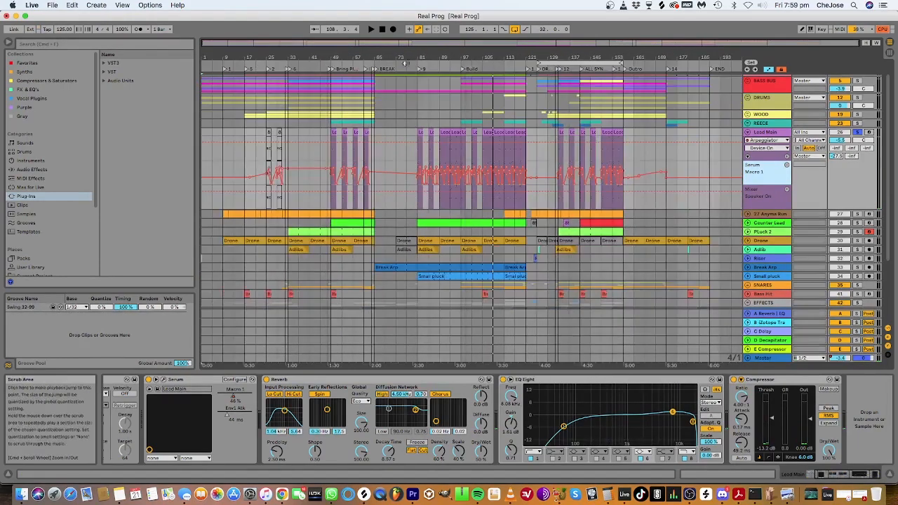
pyautogui.moveTo(344, 53); pyautogui.dragTo(316, 59)
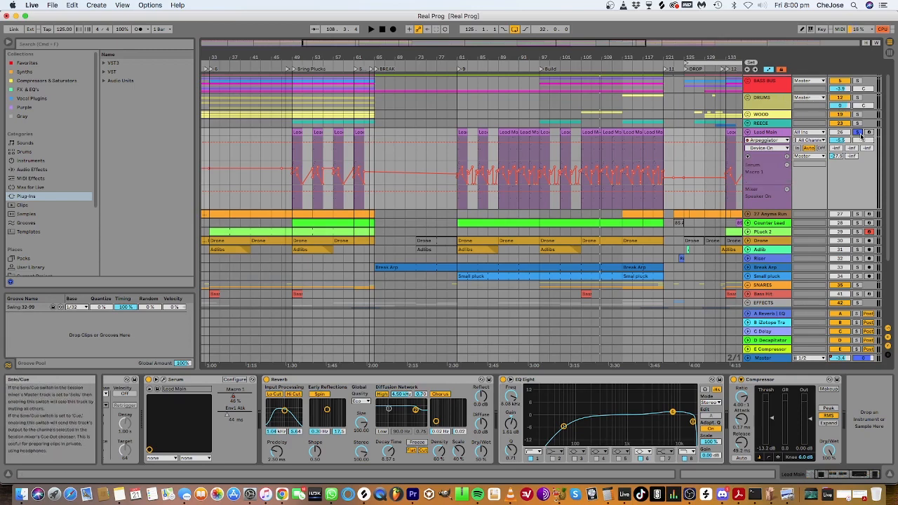
pyautogui.click(294, 70)
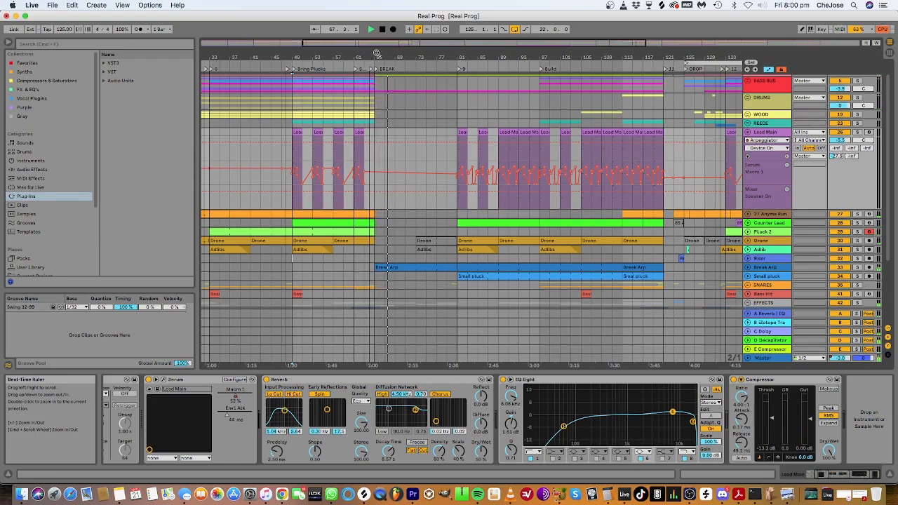
# Unfold the LEAD Group during playback to examine its layers, and fold it again.
pyautogui.scroll(-5, 453, 172)
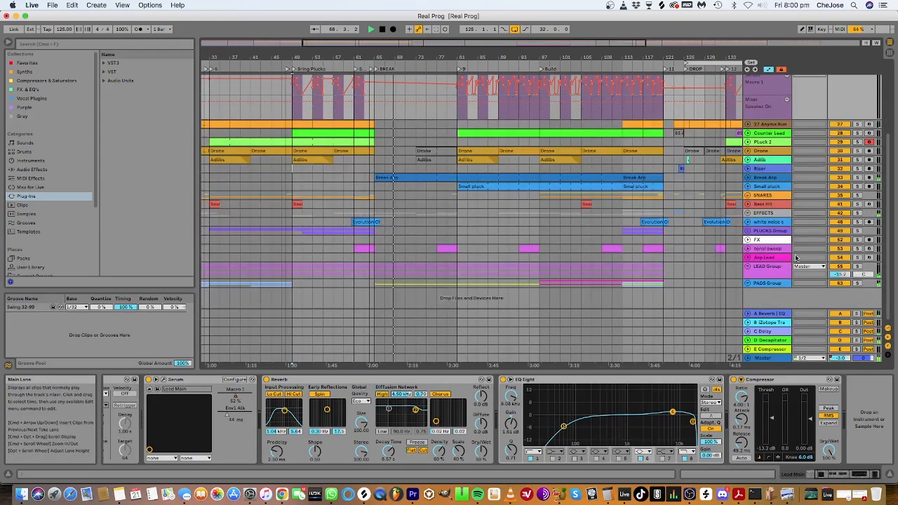
pyautogui.click(747, 267)
pyautogui.scroll(-6, 523, 214)
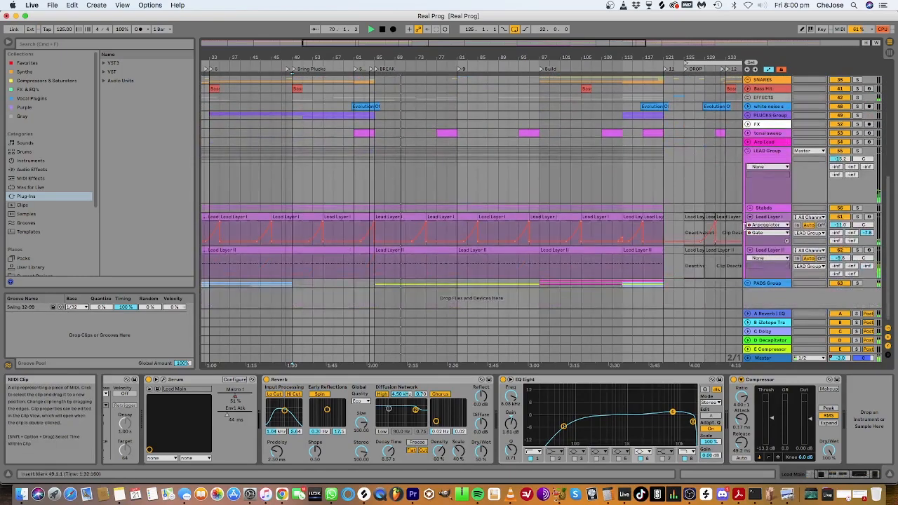
pyautogui.click(748, 151)
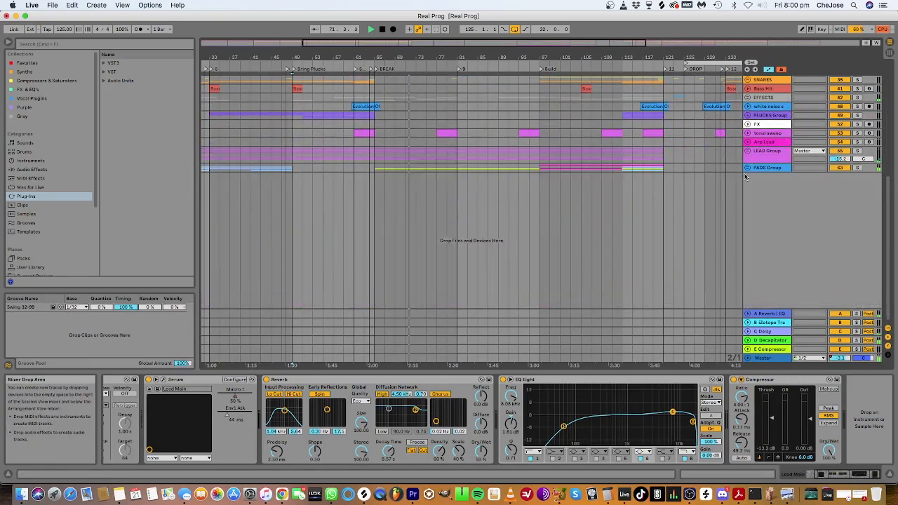
# Unfold the EFFECTS group to examine its noise, sweep and downlifter tracks, and fold it again.
pyautogui.scroll(1, 751, 108)
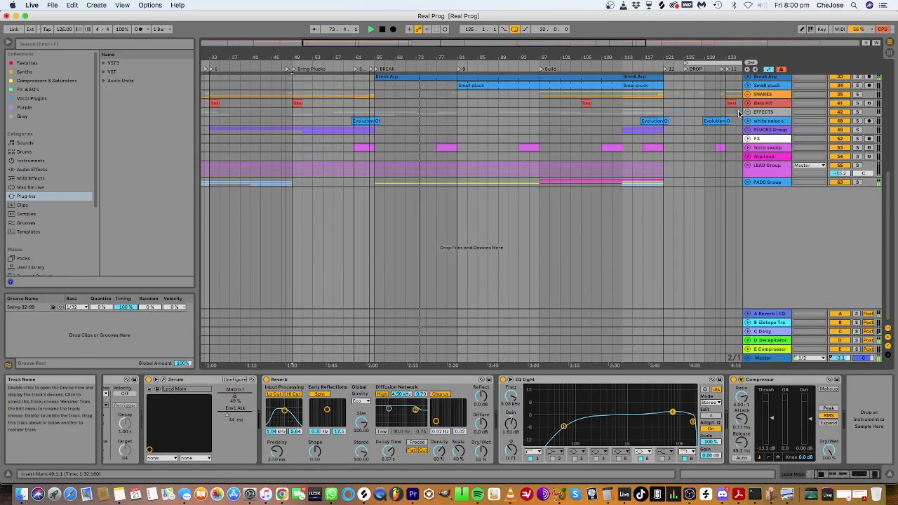
pyautogui.click(748, 112)
pyautogui.scroll(-3, 703, 154)
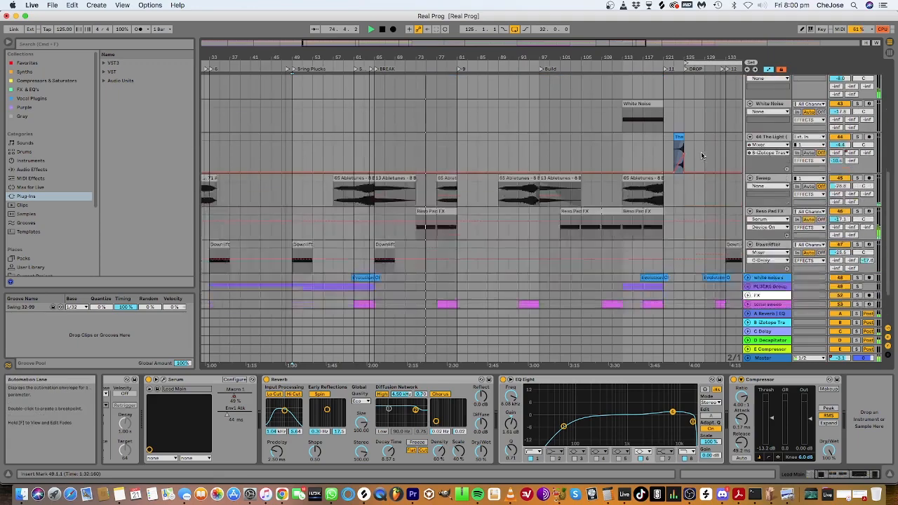
pyautogui.scroll(5, 698, 157)
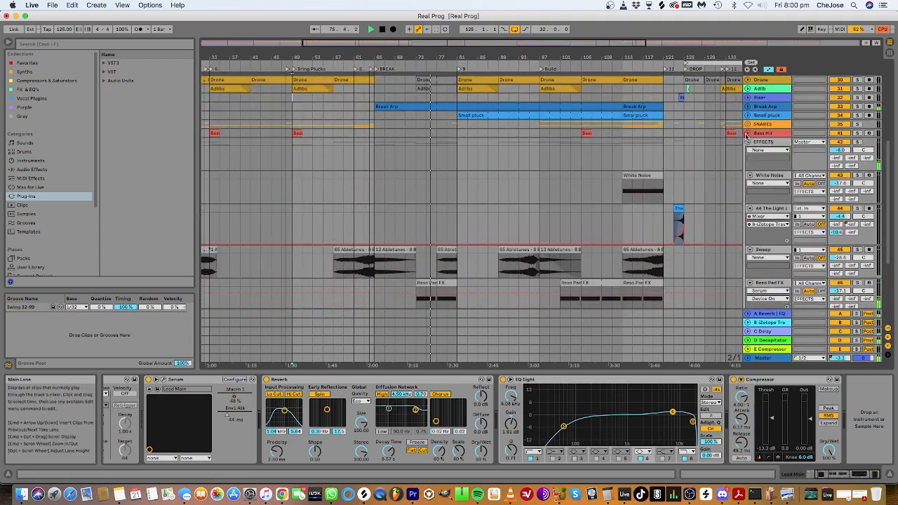
pyautogui.click(749, 142)
# Stop playback, return to the start of the song, and fold the Lead Main track.
pyautogui.scroll(6, 744, 145)
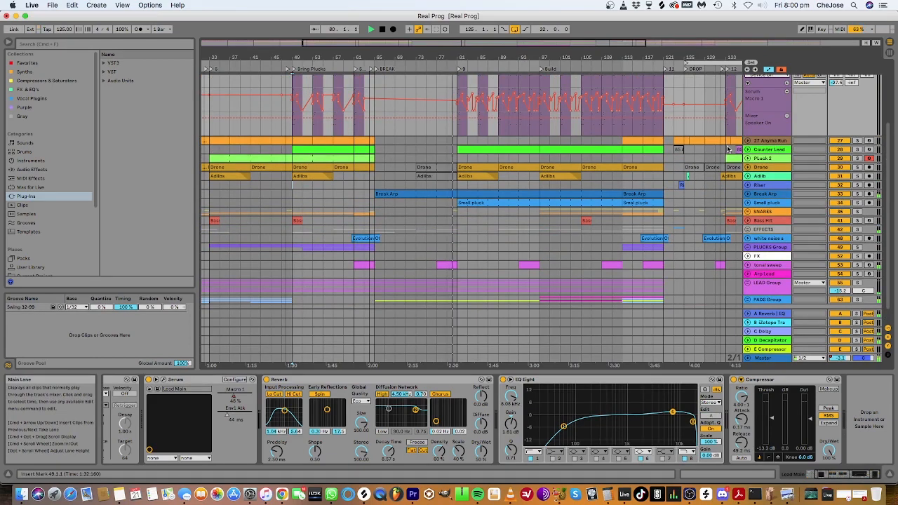
pyautogui.scroll(3, 610, 238)
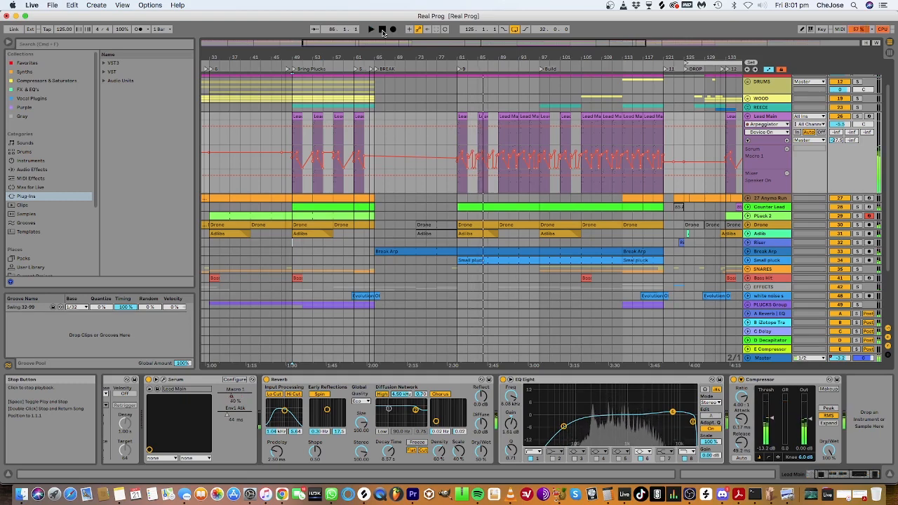
pyautogui.doubleClick(382, 30)
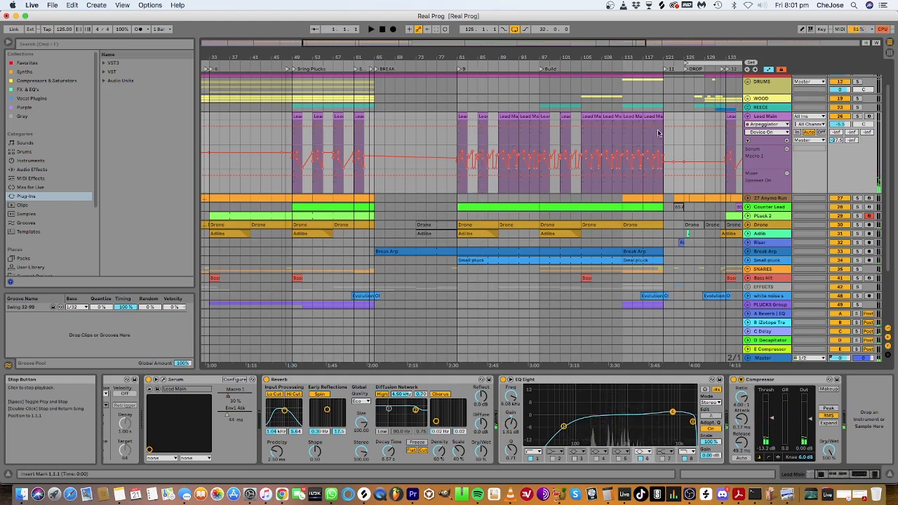
pyautogui.scroll(-2, 729, 147)
pyautogui.scroll(4, 732, 144)
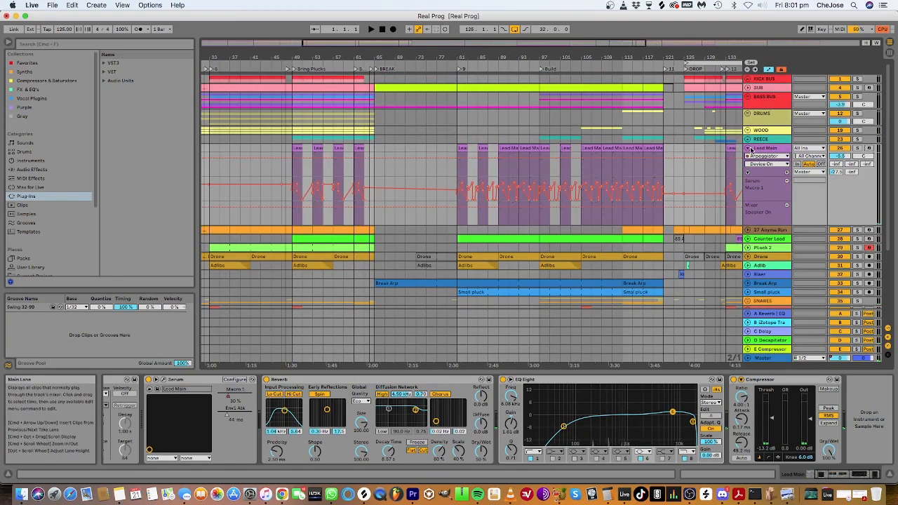
pyautogui.click(748, 148)
pyautogui.scroll(-3, 771, 210)
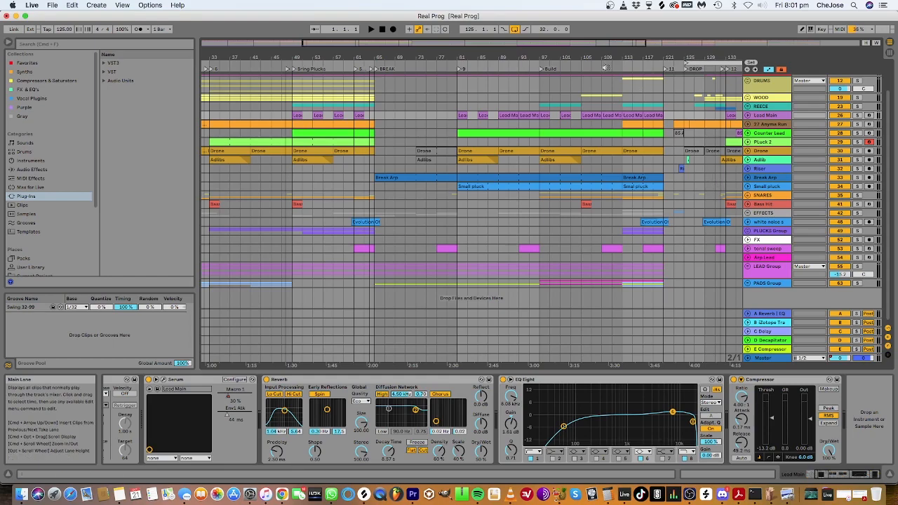
# Unfold and solo the LEAD Group, and play it from marker 6.
pyautogui.moveTo(691, 57); pyautogui.dragTo(596, 42)
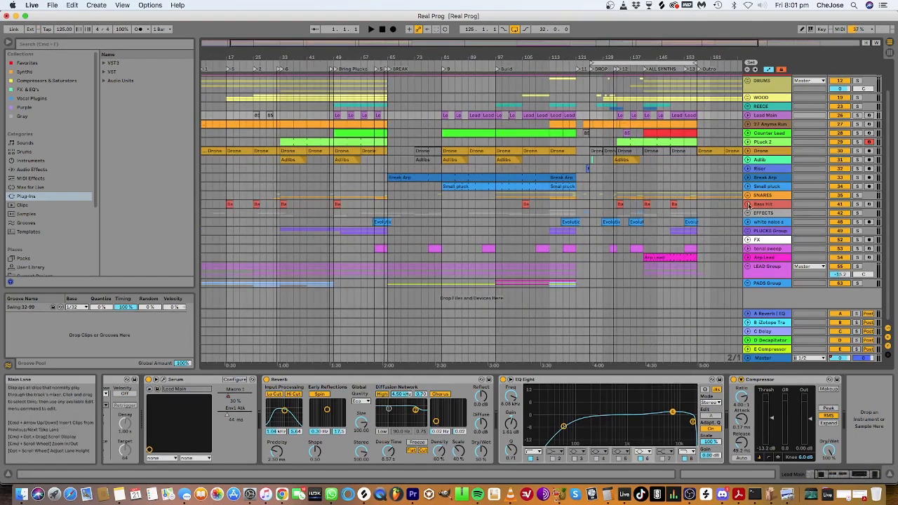
pyautogui.click(558, 184)
pyautogui.scroll(-5, 558, 184)
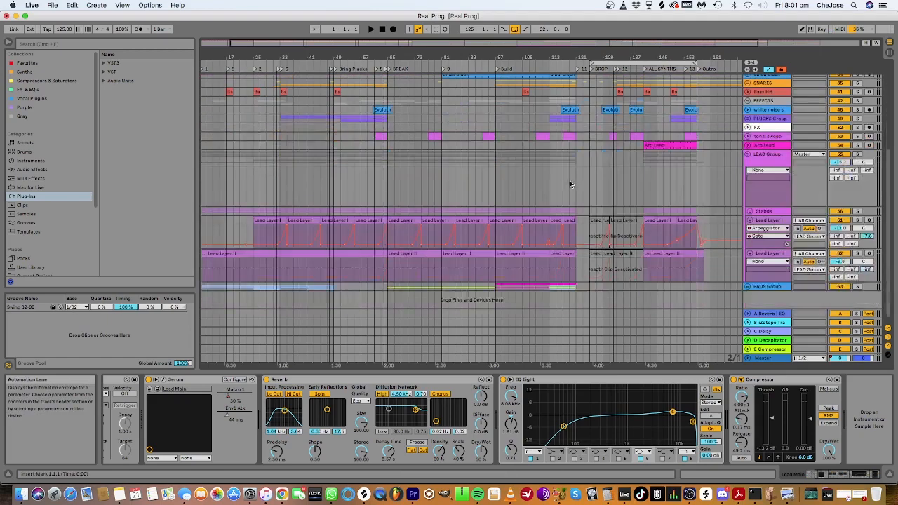
pyautogui.click(857, 151)
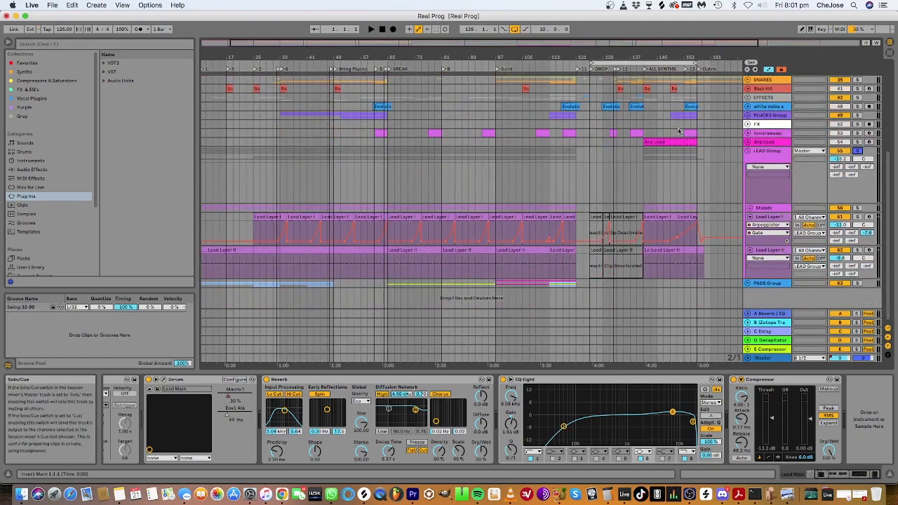
pyautogui.click(281, 70)
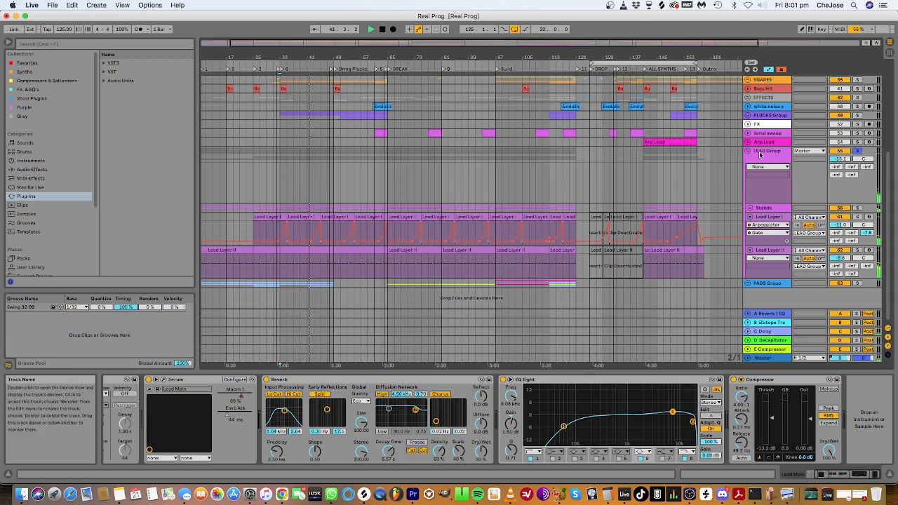
# Stop playback, and unsolo and fold the LEAD Group.
pyautogui.click(382, 31)
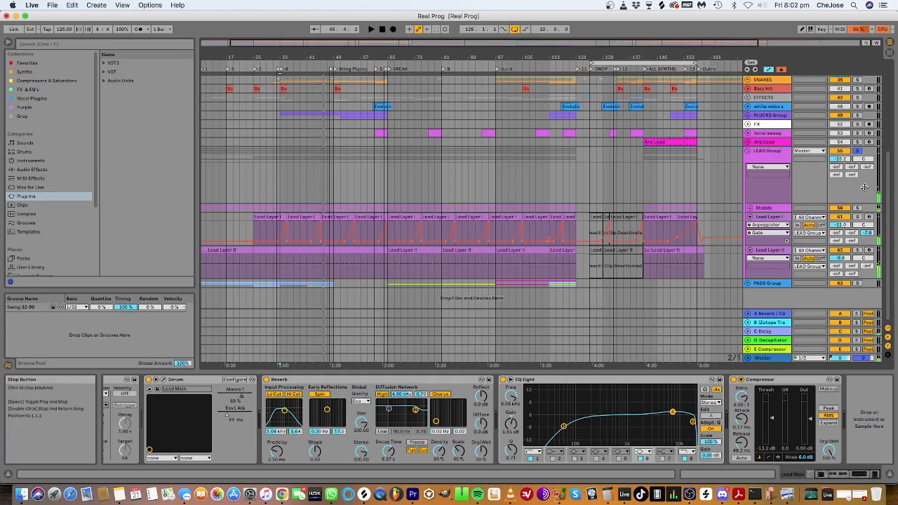
pyautogui.click(748, 151)
pyautogui.scroll(5, 558, 148)
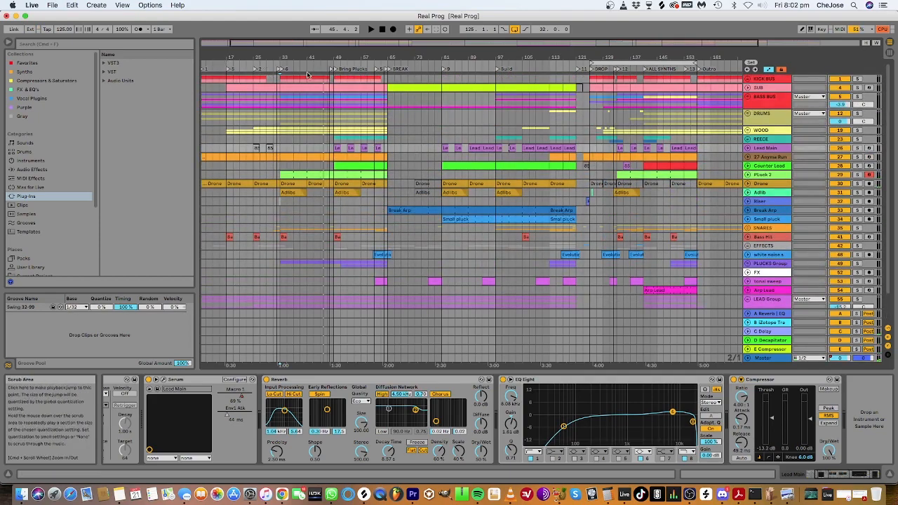
# Set the arrangement loop to start at bar 17 and span 48 bars up to the BREAK marker.
pyautogui.moveTo(649, 63); pyautogui.dragTo(390, 68)
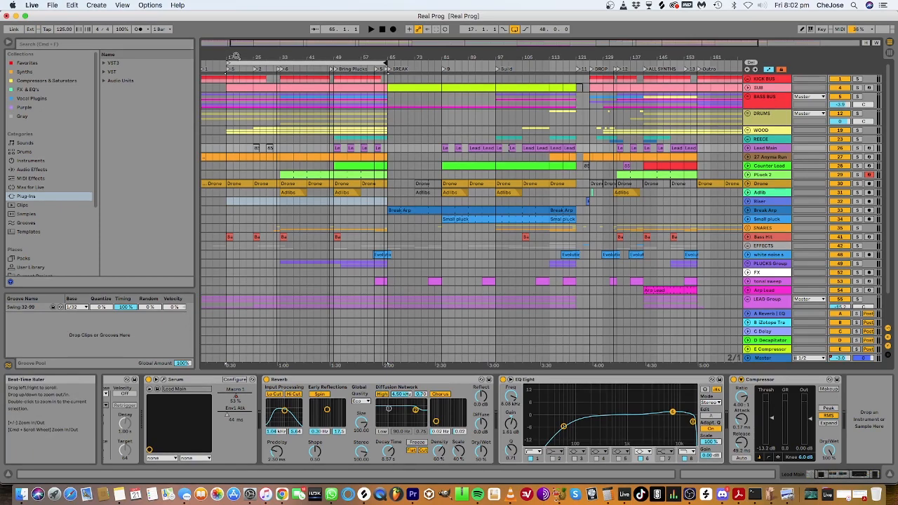
pyautogui.moveTo(235, 58); pyautogui.dragTo(270, 61)
pyautogui.click(270, 62)
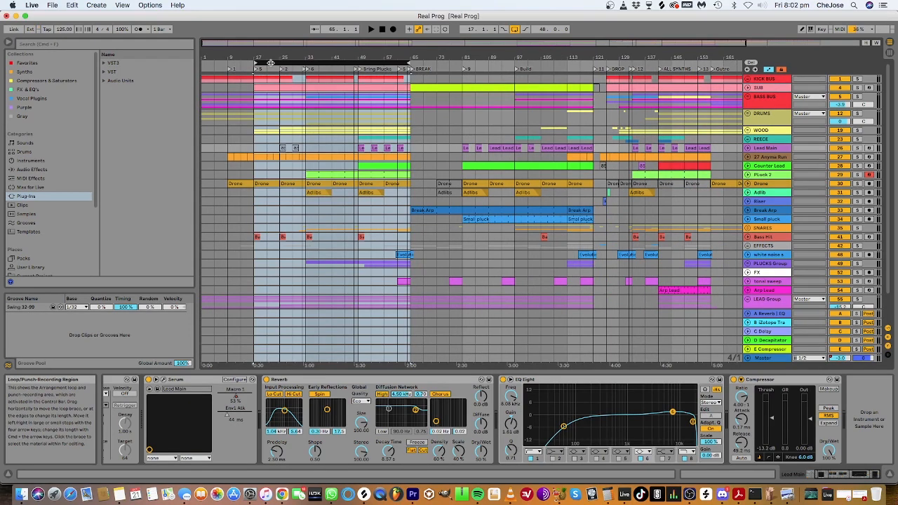
# Unfold the Bass Hit track and the PLUCKS Group to show their clips and automation.
pyautogui.click(757, 239)
pyautogui.click(748, 237)
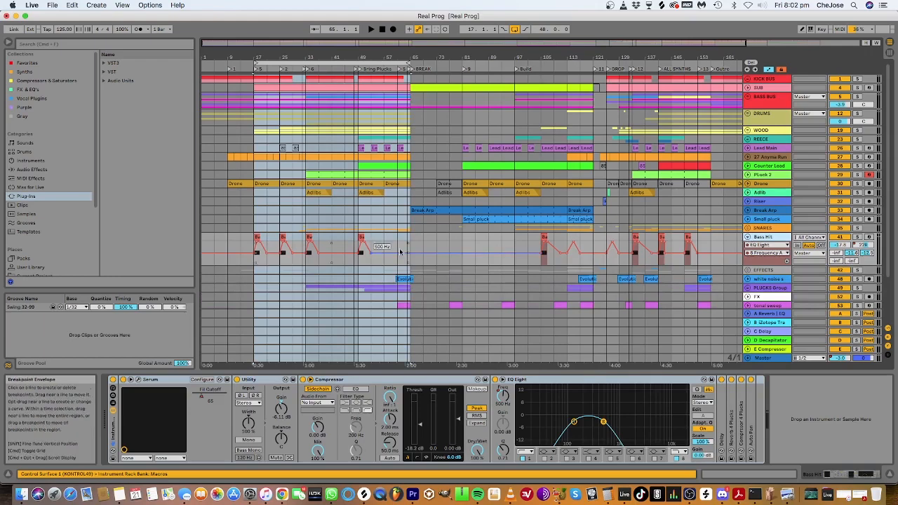
pyautogui.click(434, 269)
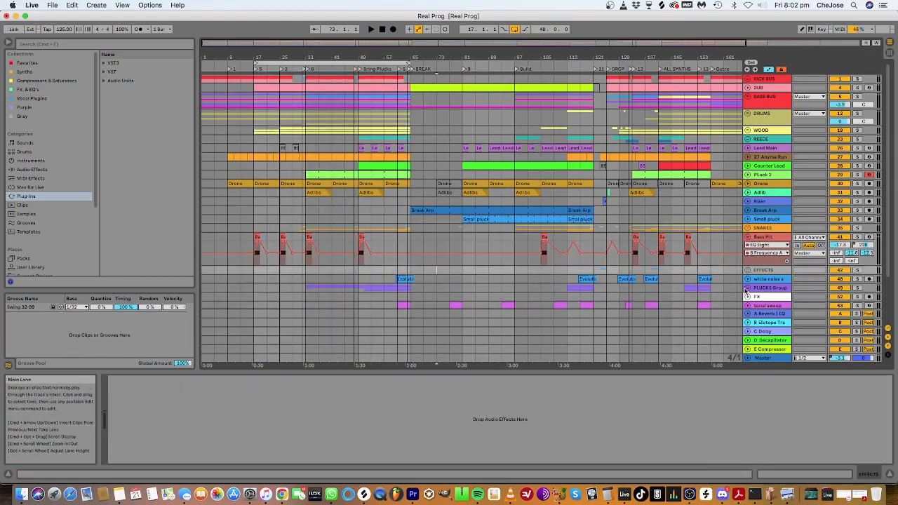
pyautogui.click(748, 288)
pyautogui.scroll(-3, 592, 283)
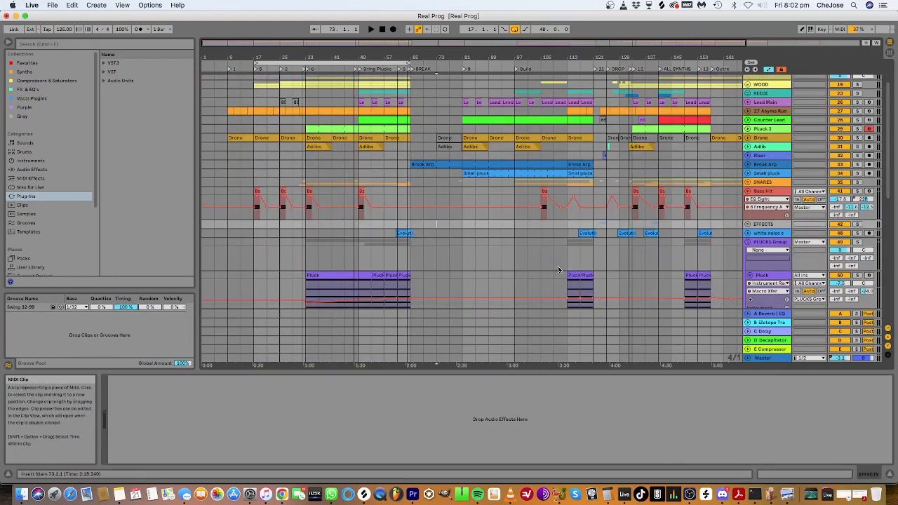
# Shorten the loop to 32 bars, ending at the Bring Plucks marker, and play it from bar 17.
pyautogui.click(388, 64)
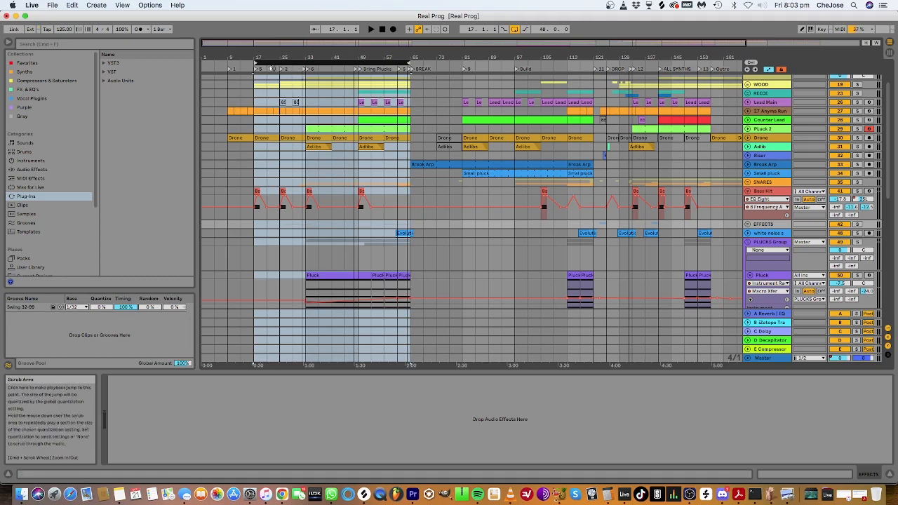
pyautogui.moveTo(410, 68); pyautogui.dragTo(358, 69)
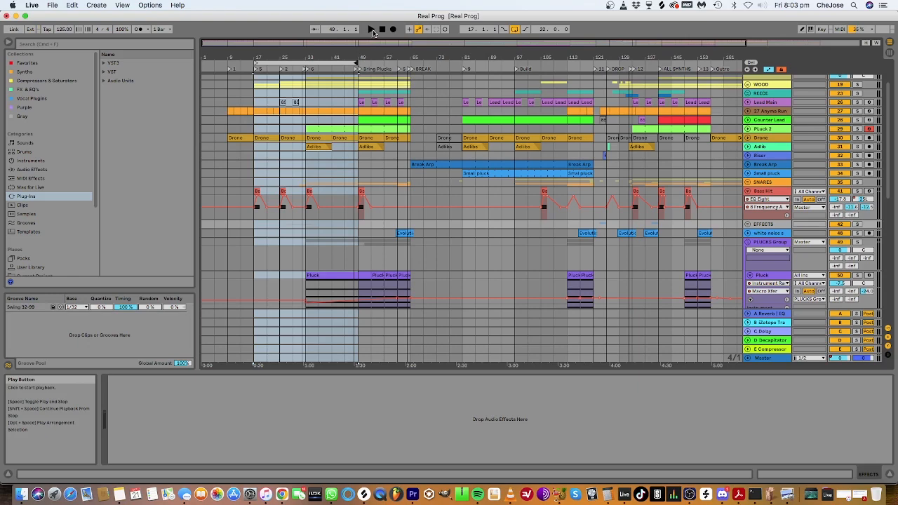
pyautogui.click(373, 31)
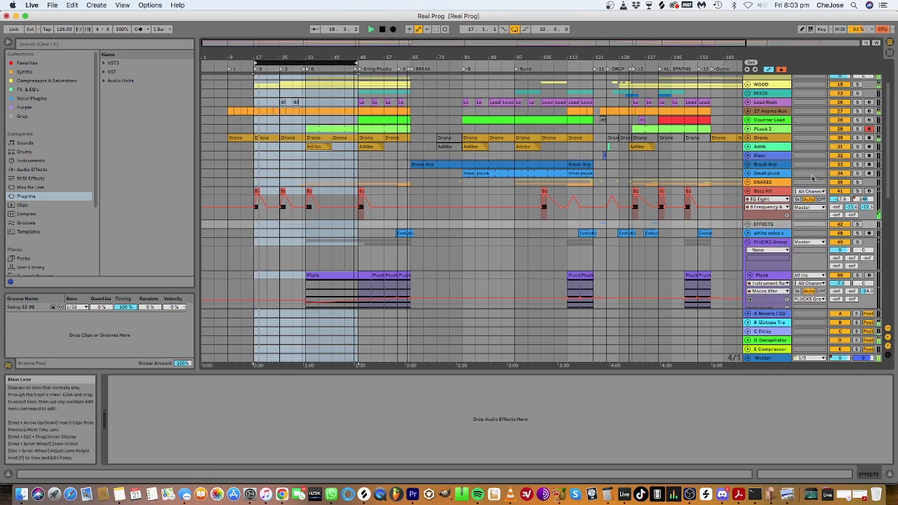
# Audition the Bass Hit track, jumping playback to marker 6 at bar 33, and stop playback.
pyautogui.click(857, 190)
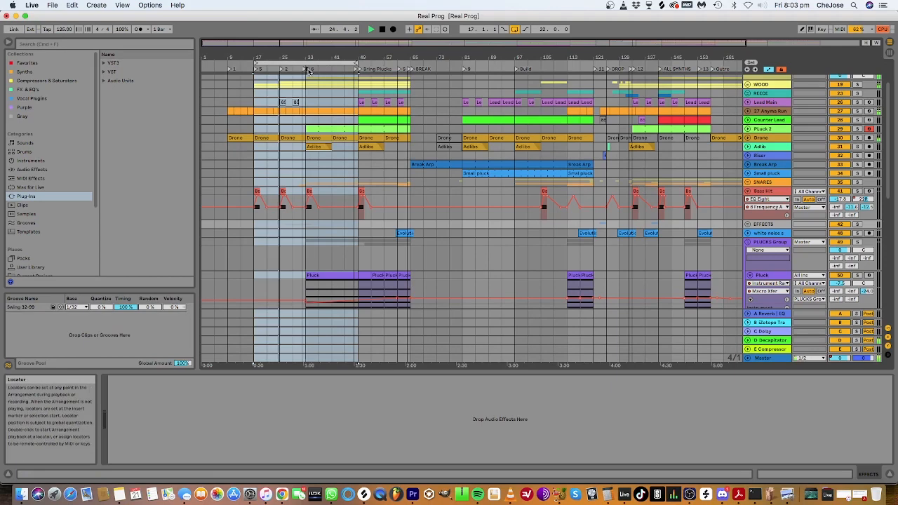
pyautogui.click(307, 66)
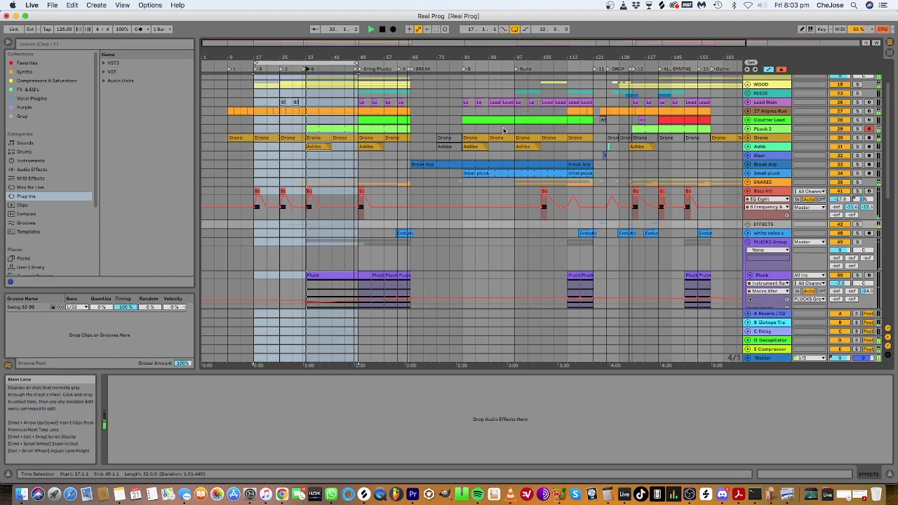
pyautogui.click(380, 31)
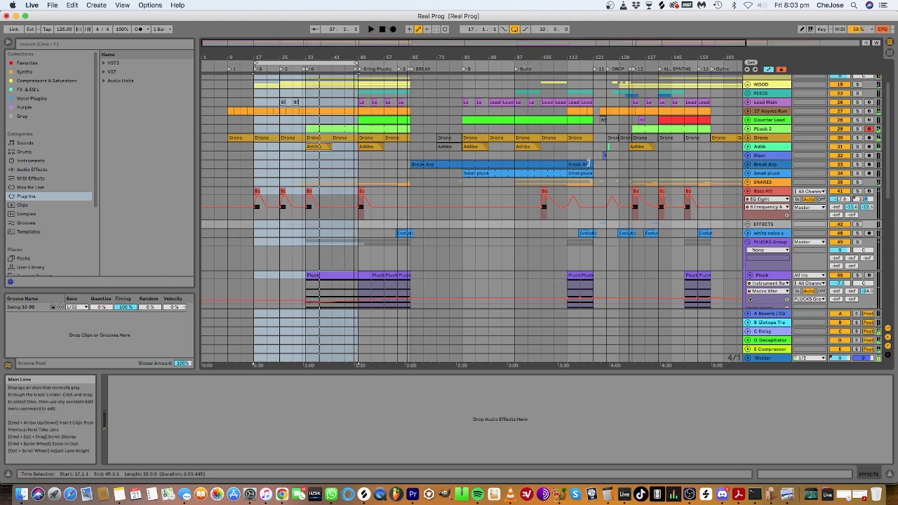
# Unfold the 27 Anyma Run track, play it soloed from bar 37 to review its automation, and fold it again.
pyautogui.click(747, 114)
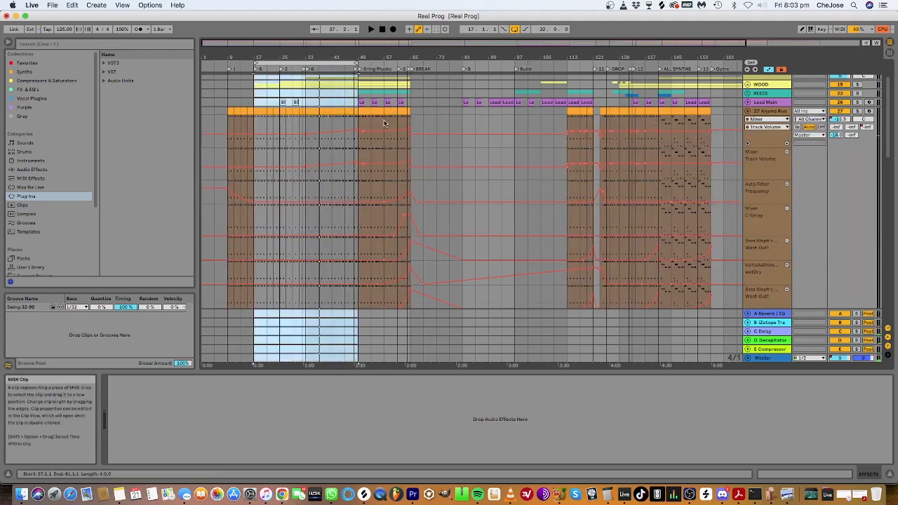
pyautogui.click(384, 123)
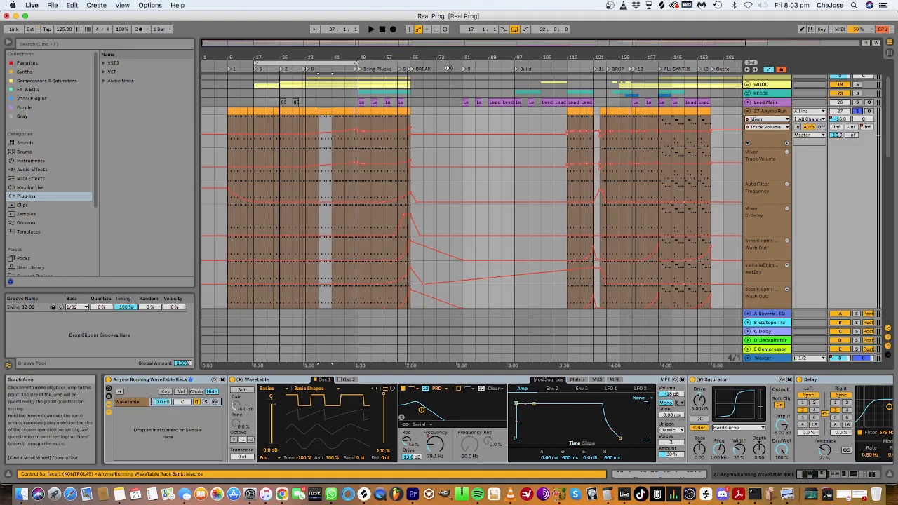
pyautogui.press('space')
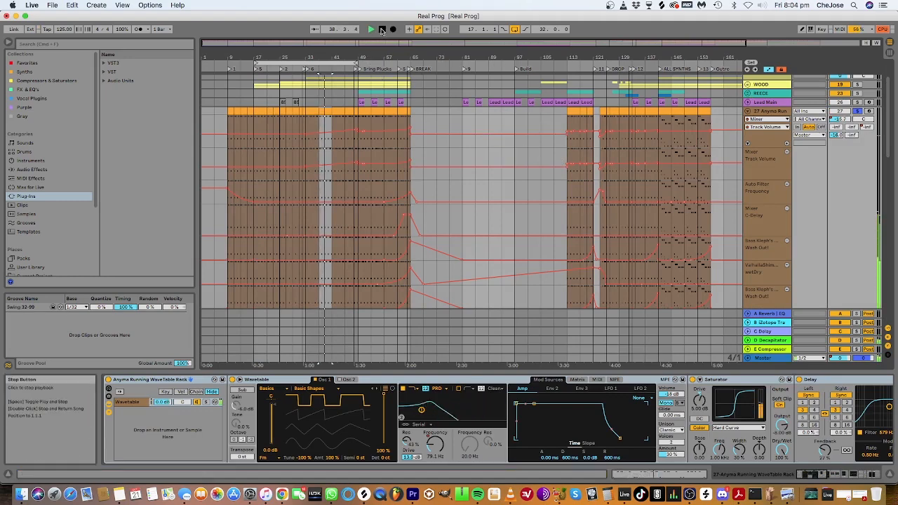
pyautogui.click(382, 30)
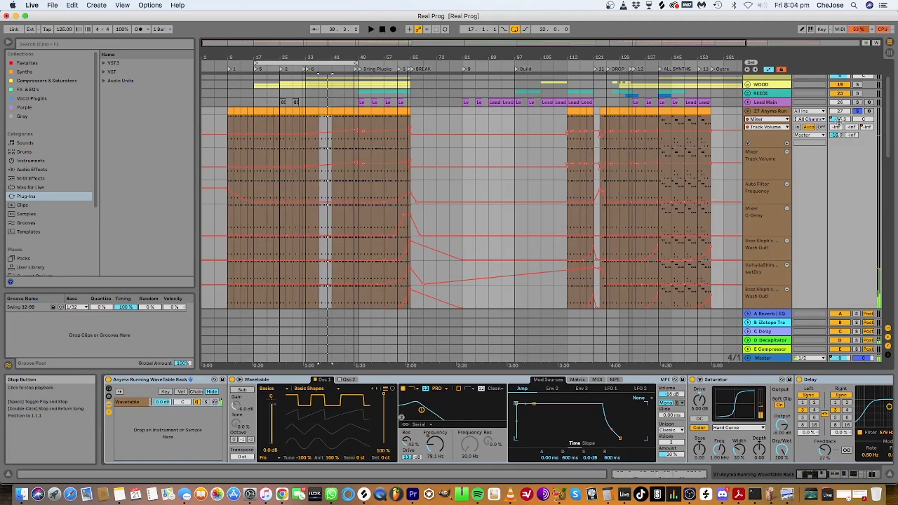
pyautogui.click(748, 111)
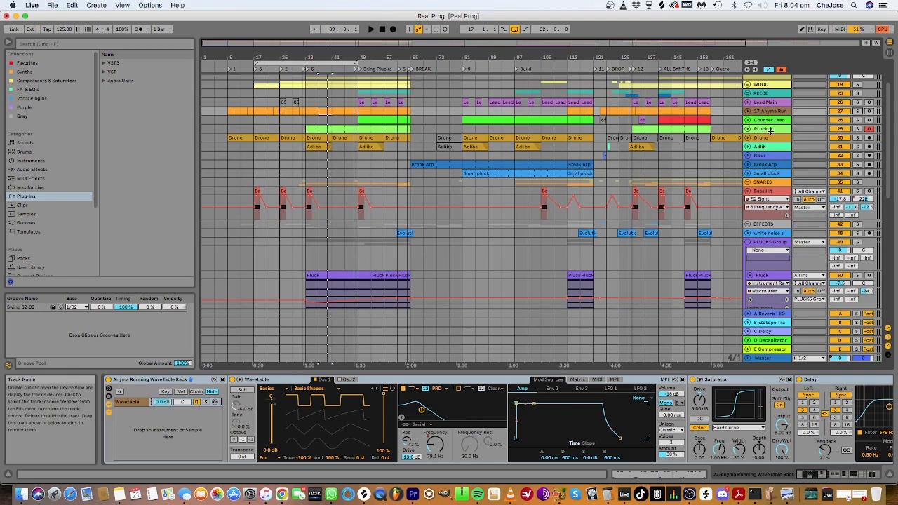
# Unfold PLuck 2 and play it soloed from bar 33, adding the 27 Anyma Run track to the solo.
pyautogui.click(748, 129)
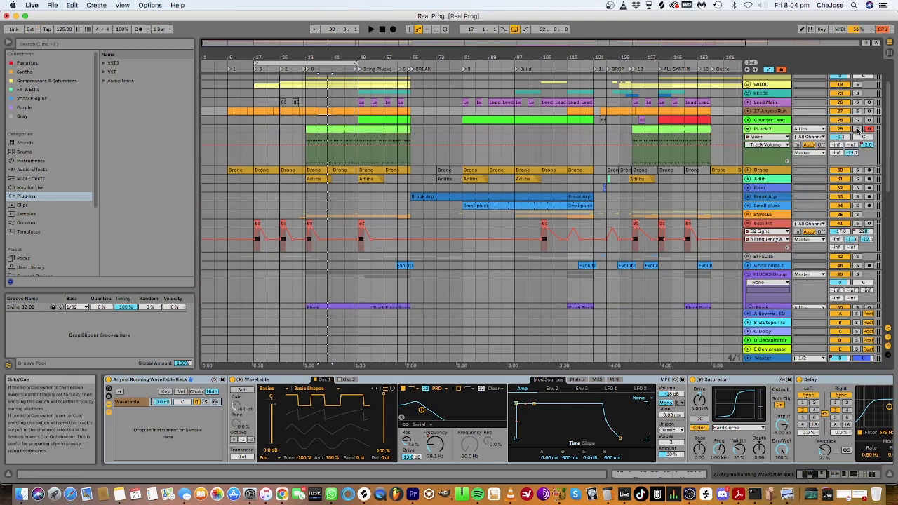
pyautogui.click(857, 130)
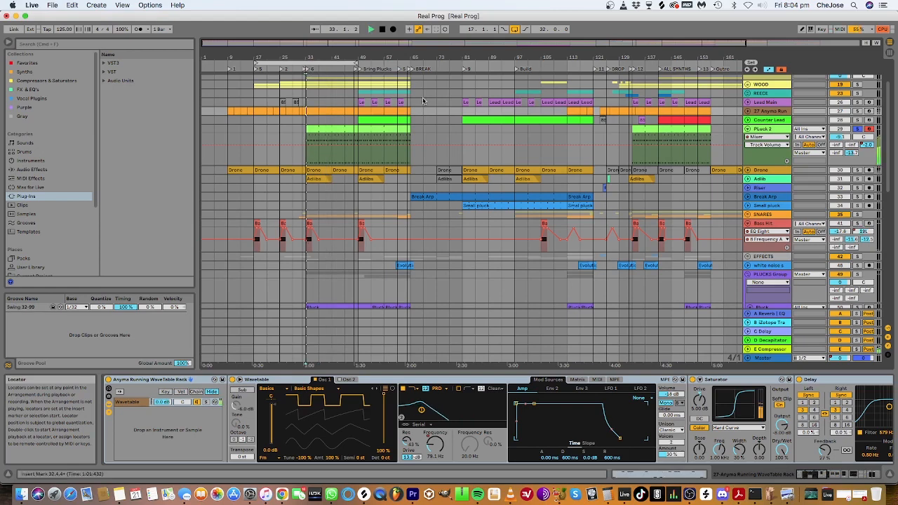
pyautogui.click(528, 118)
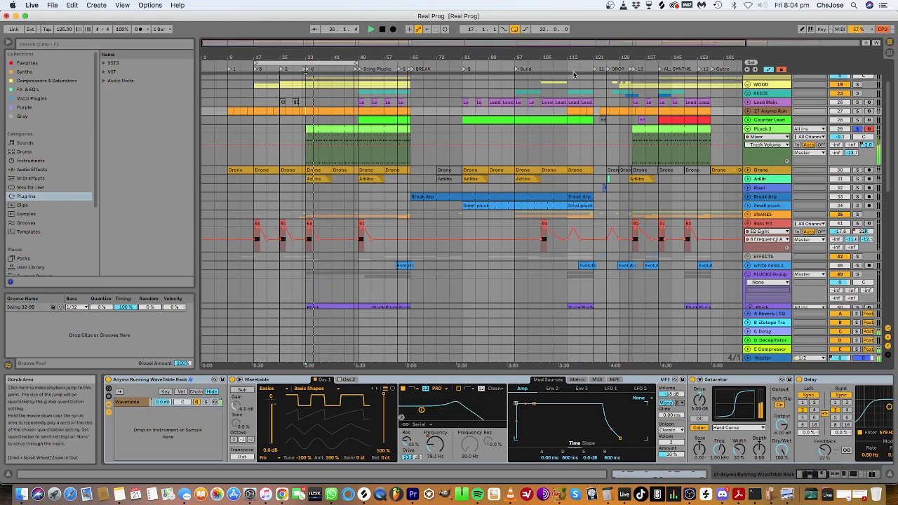
pyautogui.click(857, 111)
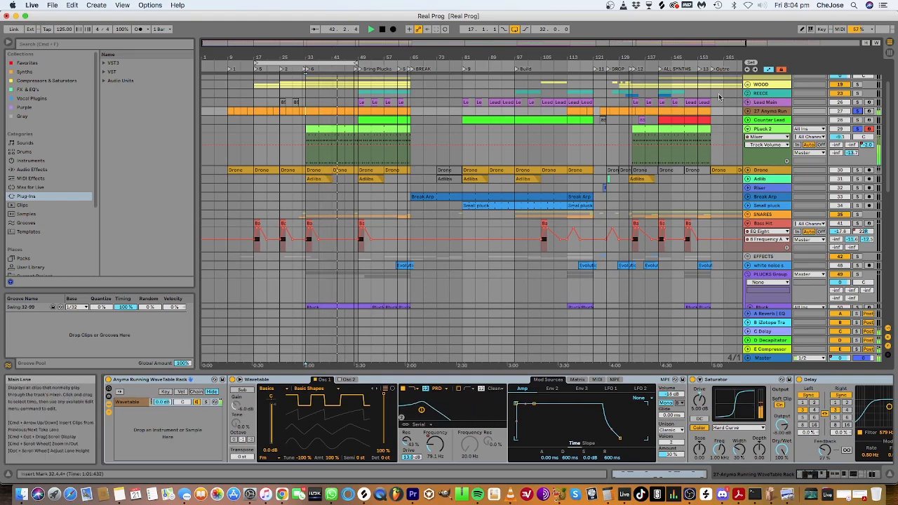
# Move the arrangement loop to the Bring Plucks marker at bar 49 and shorten it to 8 bars.
pyautogui.moveTo(330, 66); pyautogui.dragTo(435, 66)
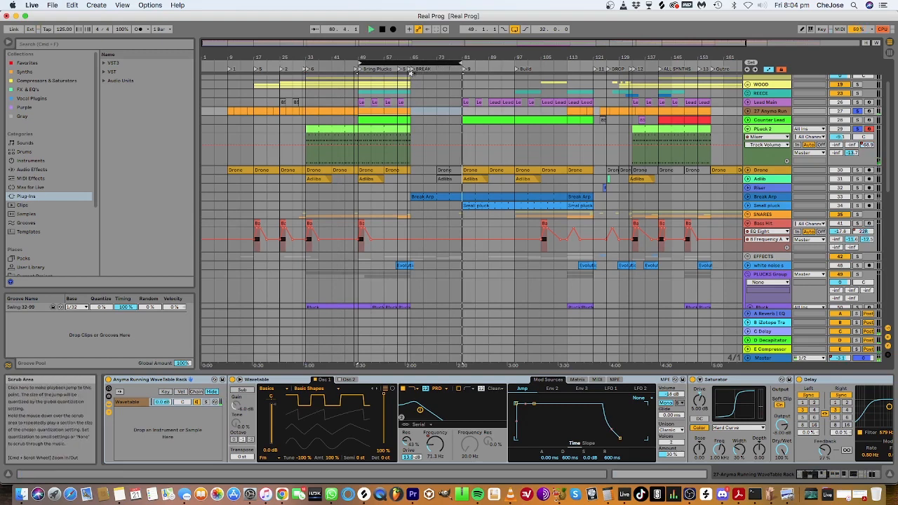
pyautogui.press('space')
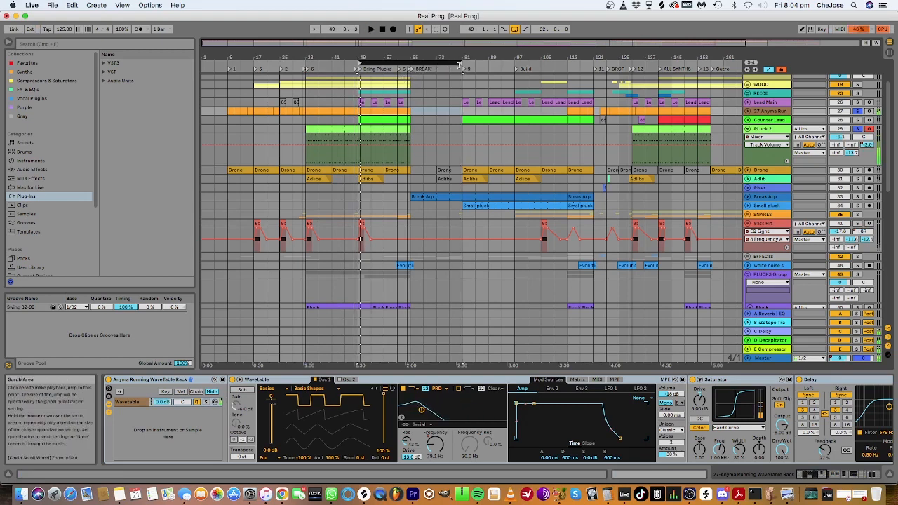
pyautogui.moveTo(449, 69)
pyautogui.mouseDown()
pyautogui.moveTo(404, 72)
pyautogui.moveTo(391, 60)
pyautogui.moveTo(412, 66)
pyautogui.mouseUp()
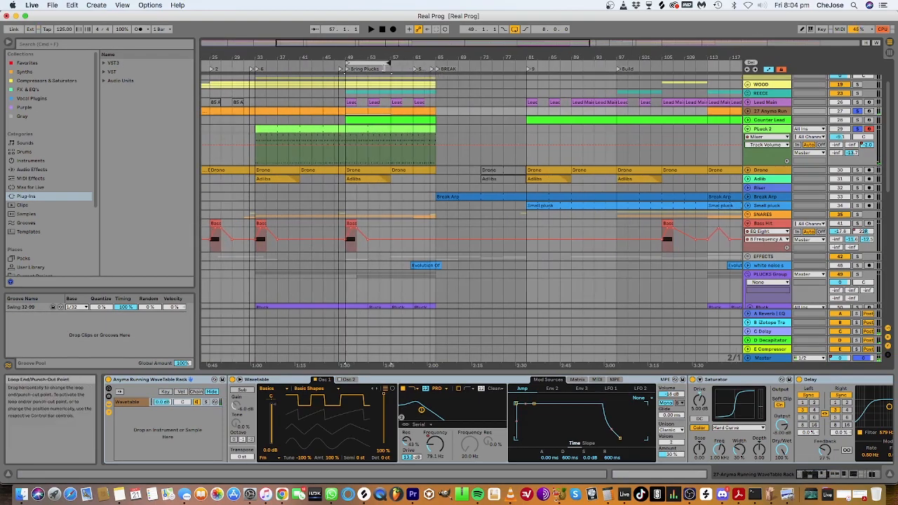
# Add Lead Main to the soloed tracks and play the 8-bar loop from bar 49.
pyautogui.click(858, 102)
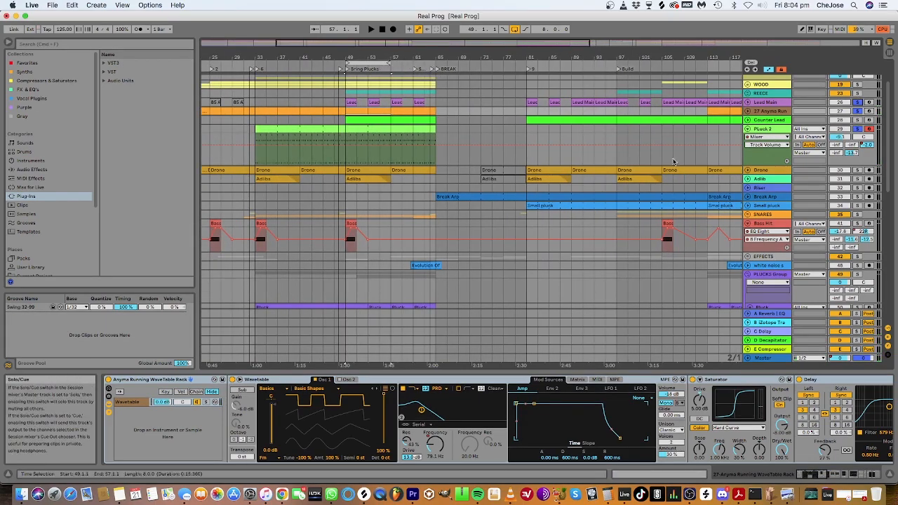
pyautogui.click(362, 62)
pyautogui.press('space')
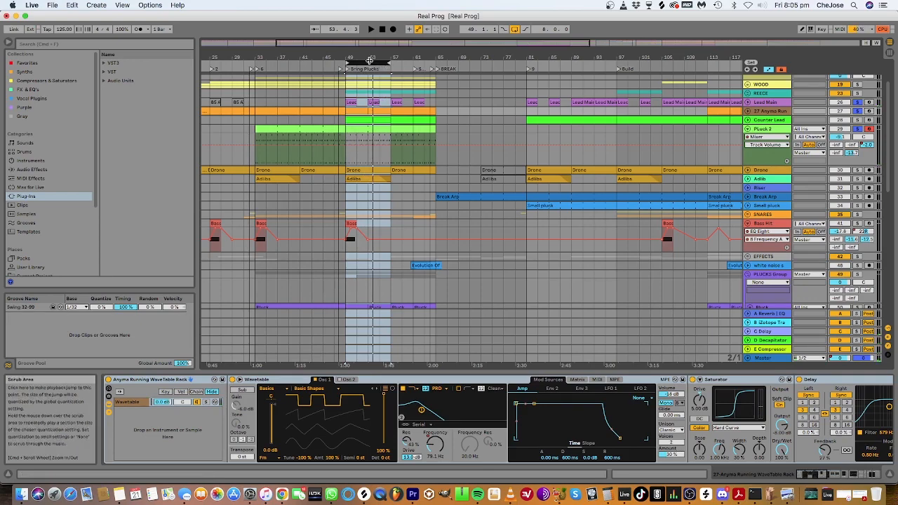
# Extend the loop from bar 49 to 16 bars, ending at the BREAK marker.
pyautogui.moveTo(385, 58); pyautogui.dragTo(358, 40)
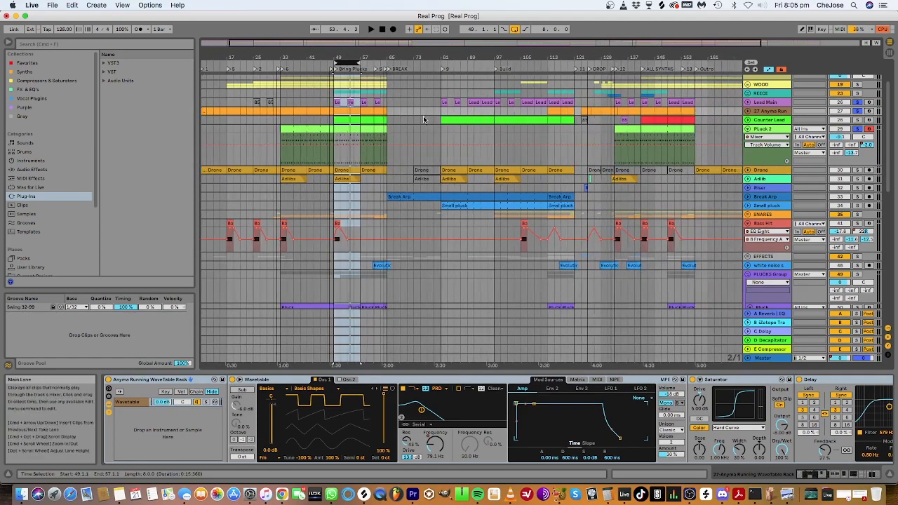
pyautogui.scroll(3, 423, 119)
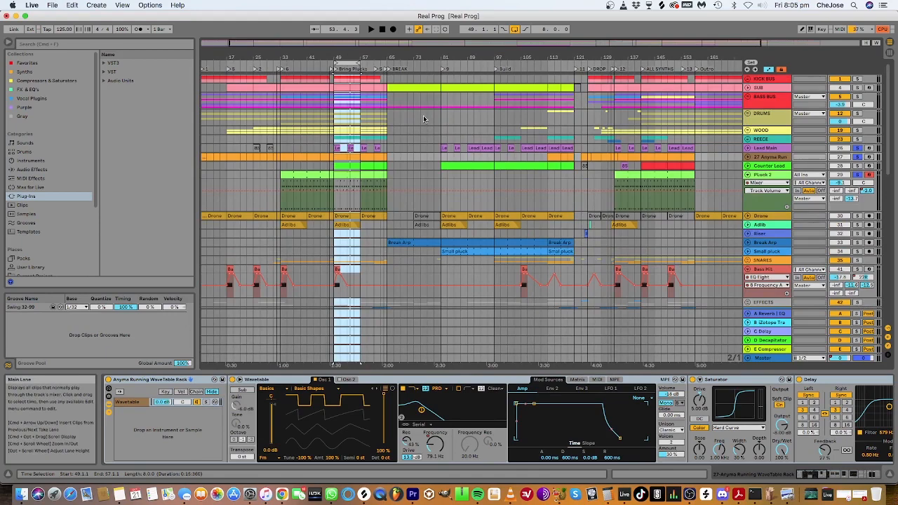
pyautogui.moveTo(372, 58); pyautogui.dragTo(372, 46)
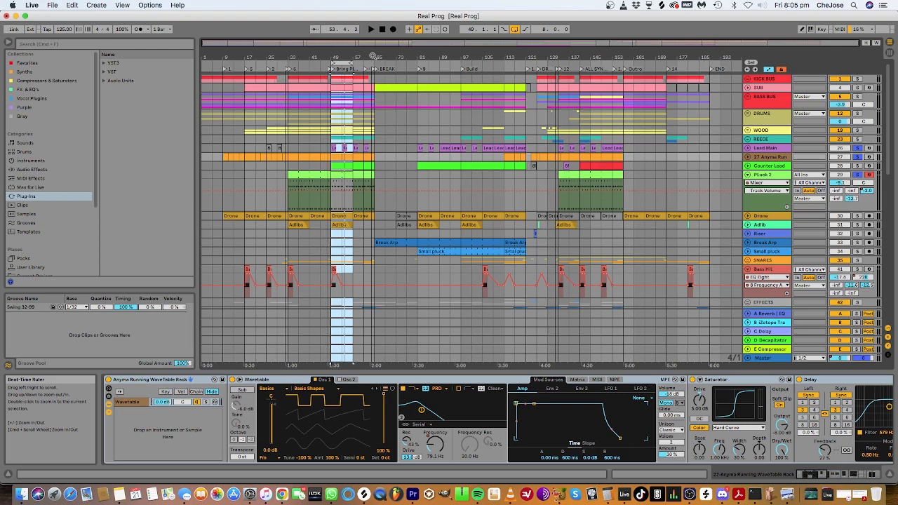
pyautogui.moveTo(352, 64); pyautogui.dragTo(373, 64)
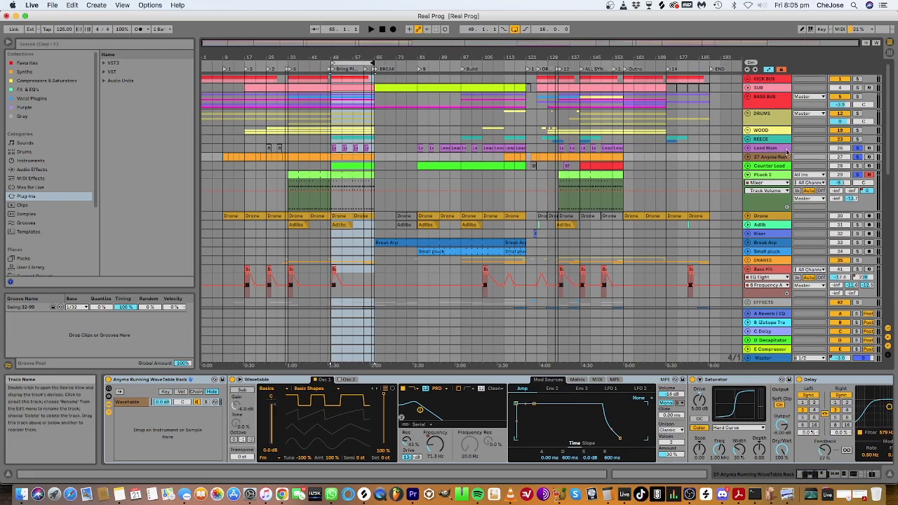
# Fold the PLUCKS Group and unfold the PADS Group to show its tracks and automation.
pyautogui.scroll(-10, 634, 170)
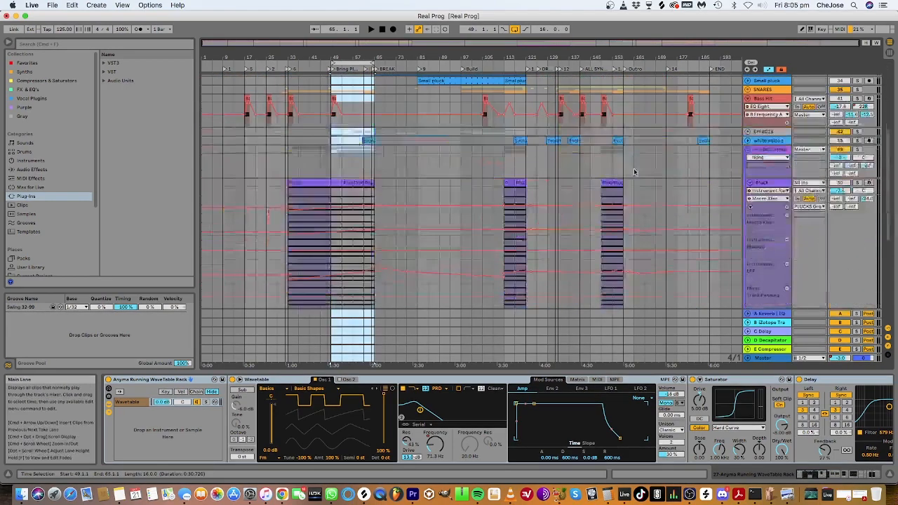
pyautogui.scroll(8, 635, 170)
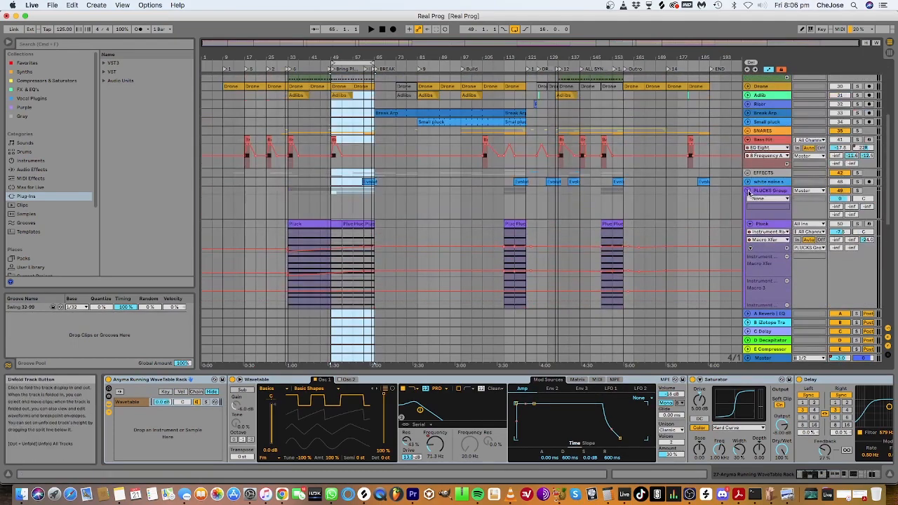
pyautogui.click(749, 192)
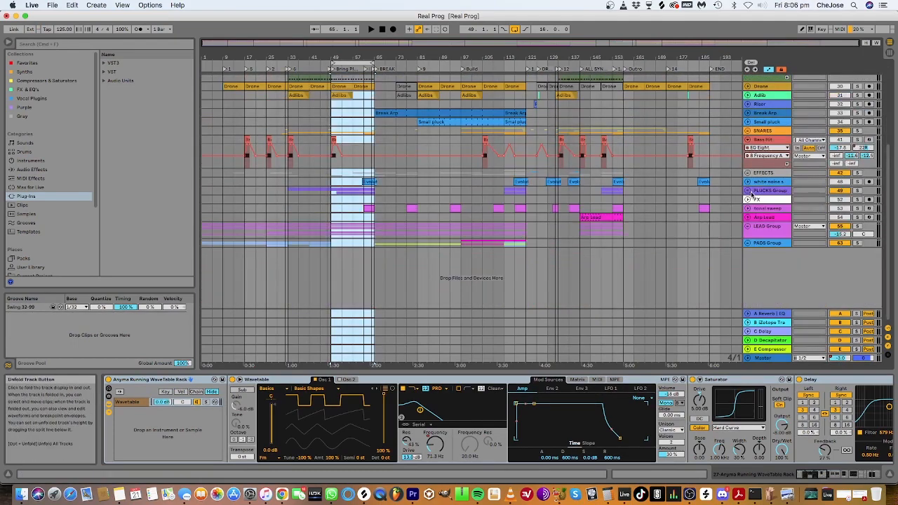
pyautogui.click(748, 243)
pyautogui.scroll(-5, 700, 197)
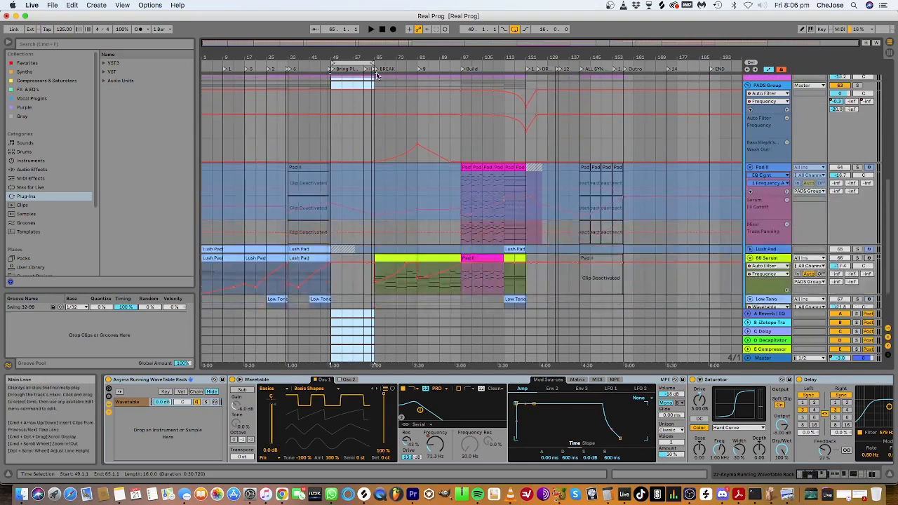
# Move the 16-bar loop to the BREAK marker at bar 65 and play the soloed PADS Group, showing the 66 Serum devices.
pyautogui.moveTo(364, 63); pyautogui.dragTo(407, 63)
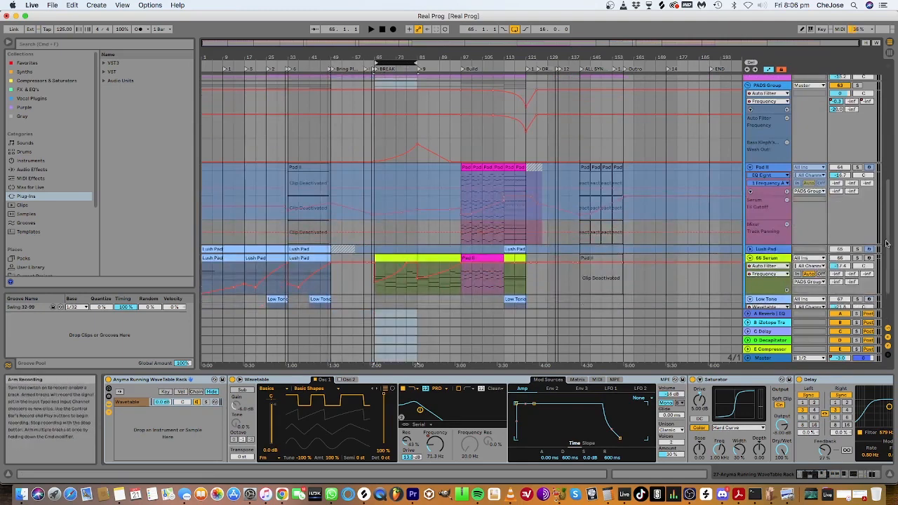
pyautogui.press('space')
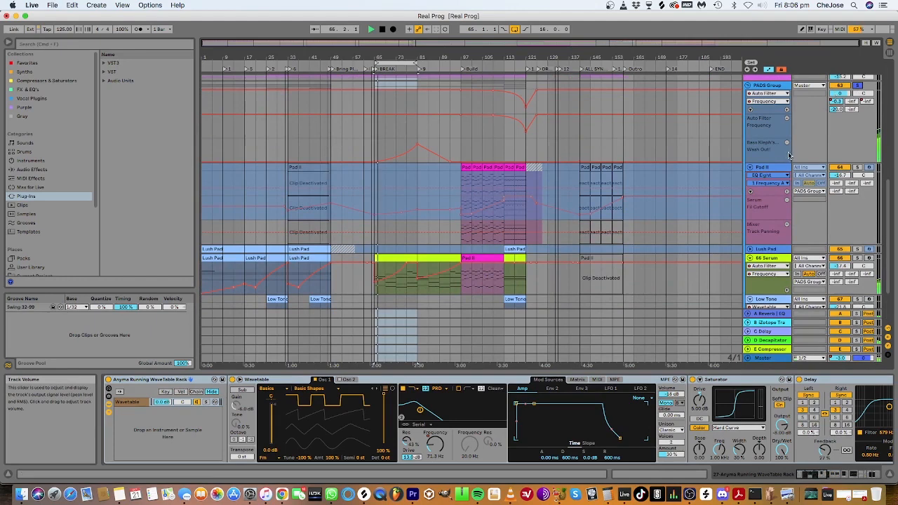
pyautogui.click(775, 259)
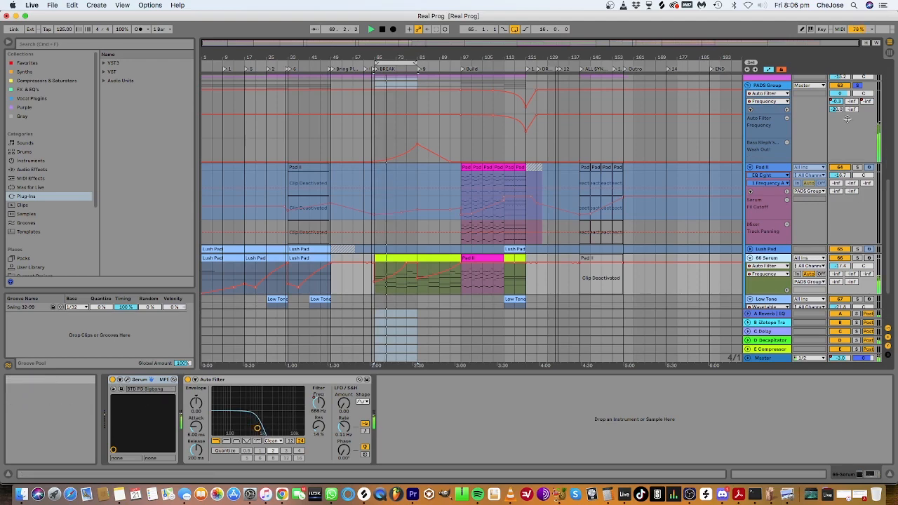
# Move the 16-bar loop to the Build marker at bar 97 and show the PADS Group's devices.
pyautogui.moveTo(388, 66); pyautogui.dragTo(487, 71)
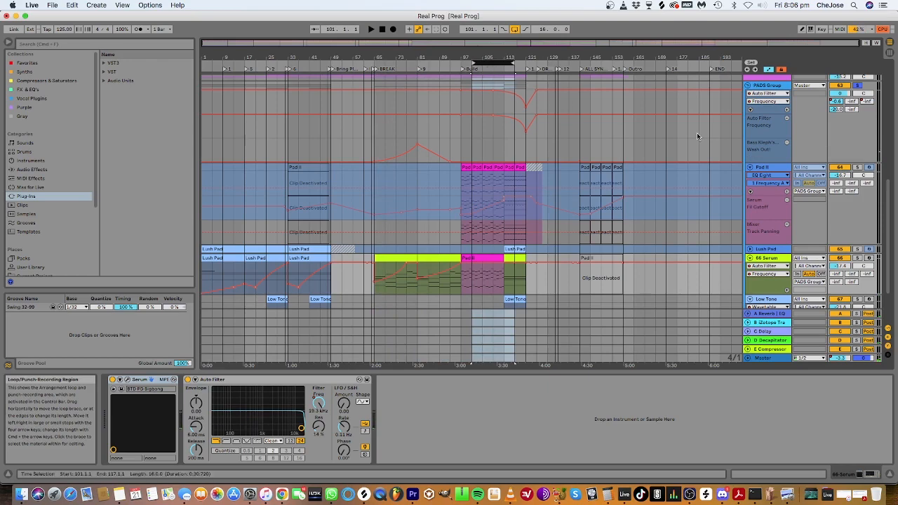
pyautogui.click(769, 86)
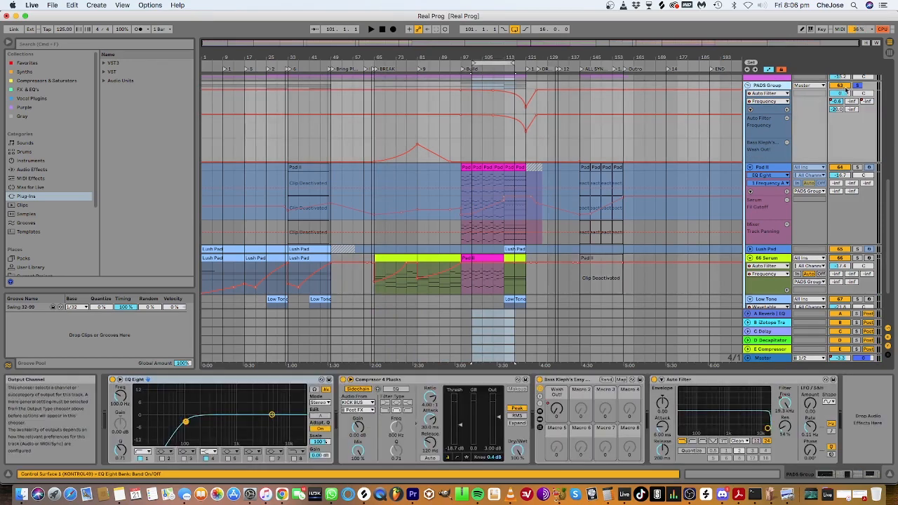
pyautogui.moveTo(494, 64); pyautogui.dragTo(483, 63)
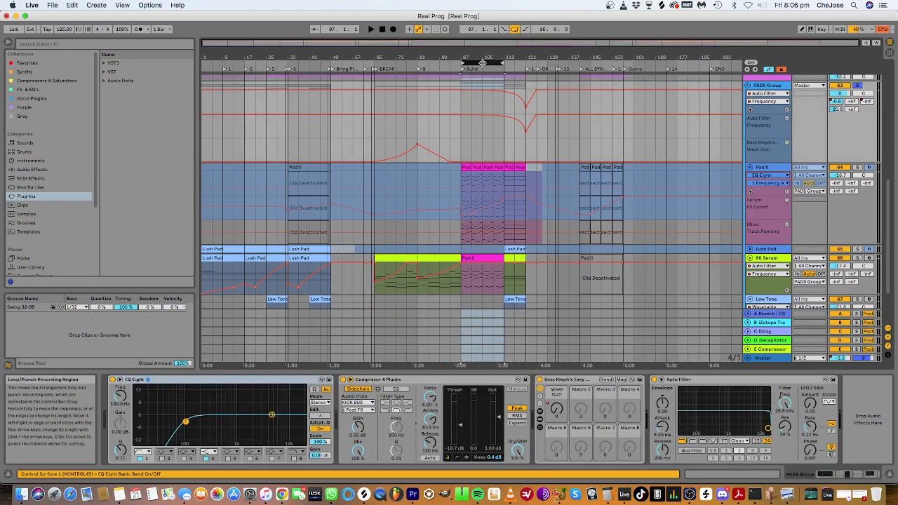
pyautogui.click(603, 196)
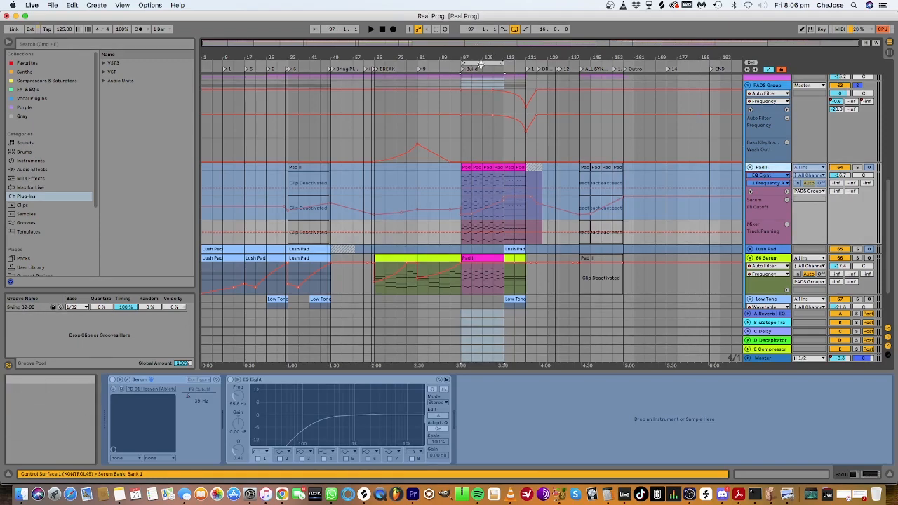
pyautogui.press('space')
pyautogui.click(780, 93)
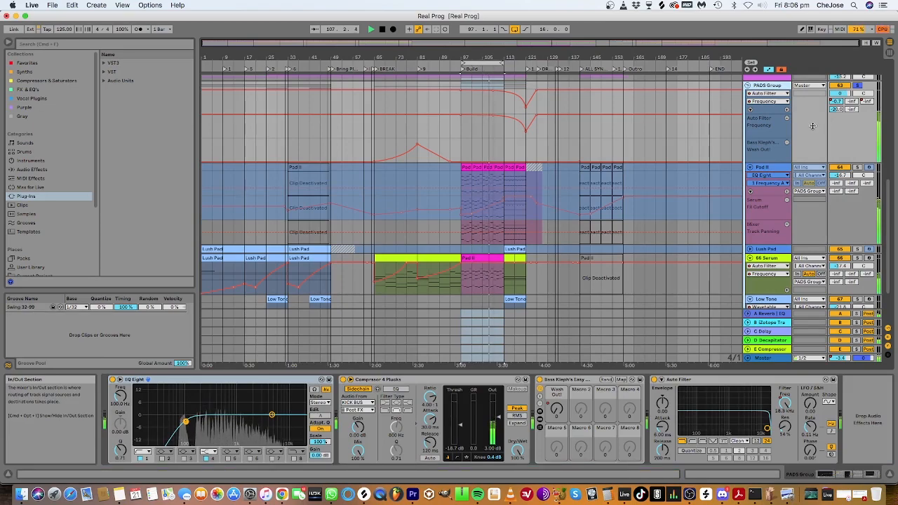
pyautogui.press('space')
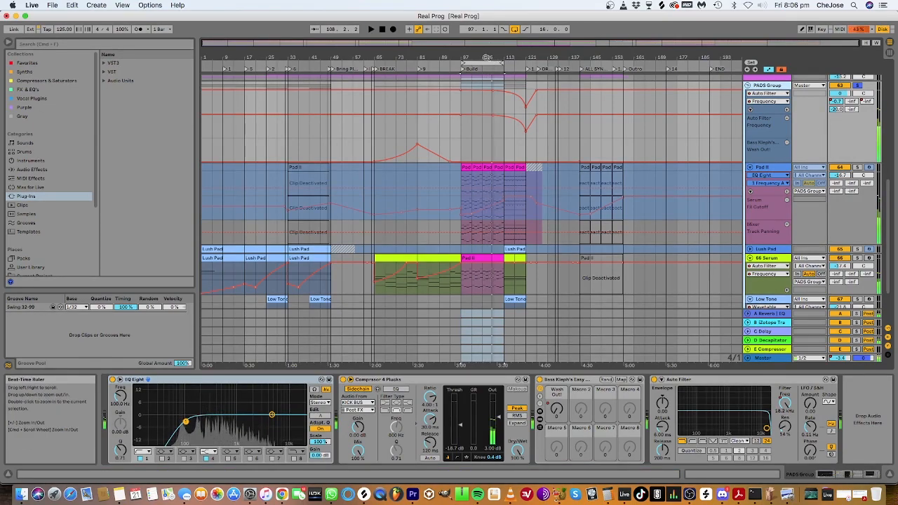
pyautogui.moveTo(486, 56); pyautogui.dragTo(498, 141)
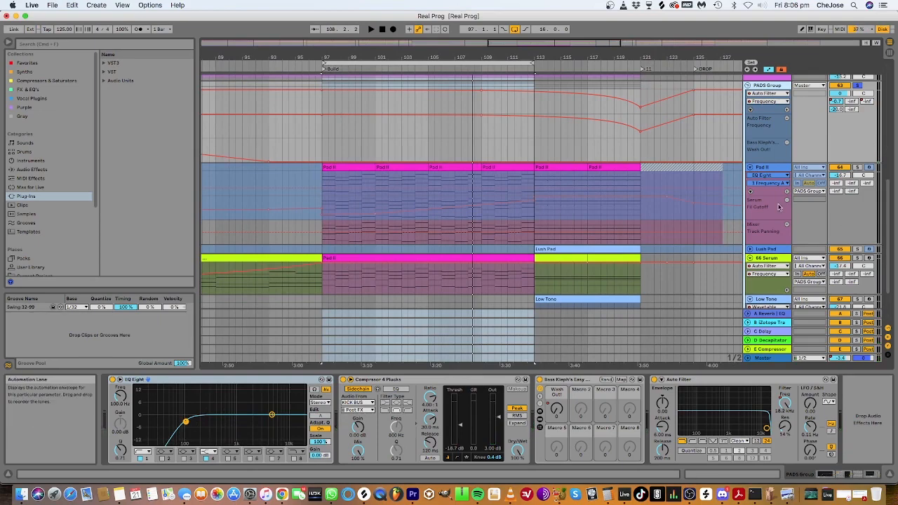
# Show the device chain of the Low Tone track in the PADS Group.
pyautogui.scroll(-1, 671, 224)
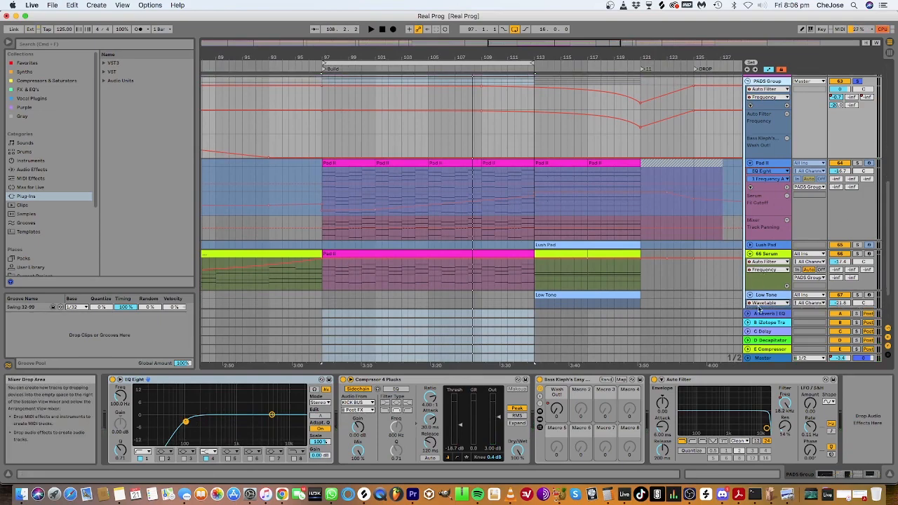
pyautogui.scroll(-5, 665, 262)
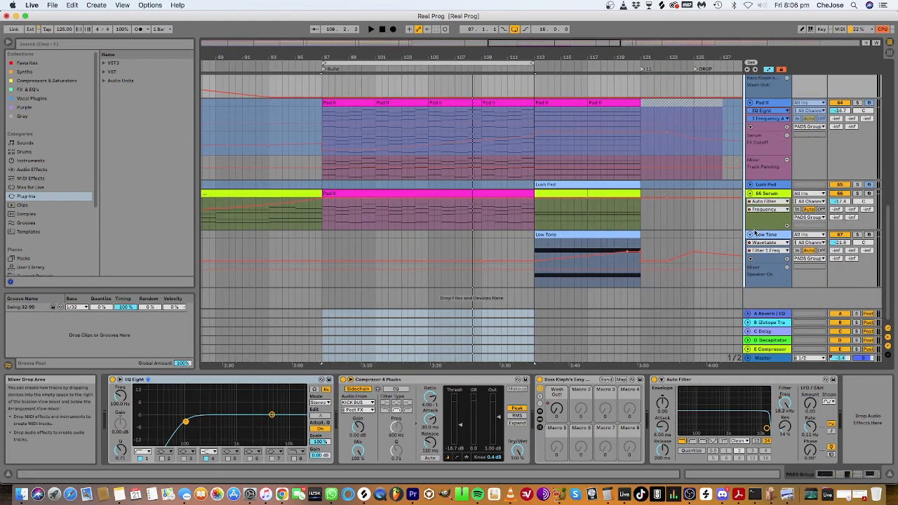
pyautogui.click(763, 234)
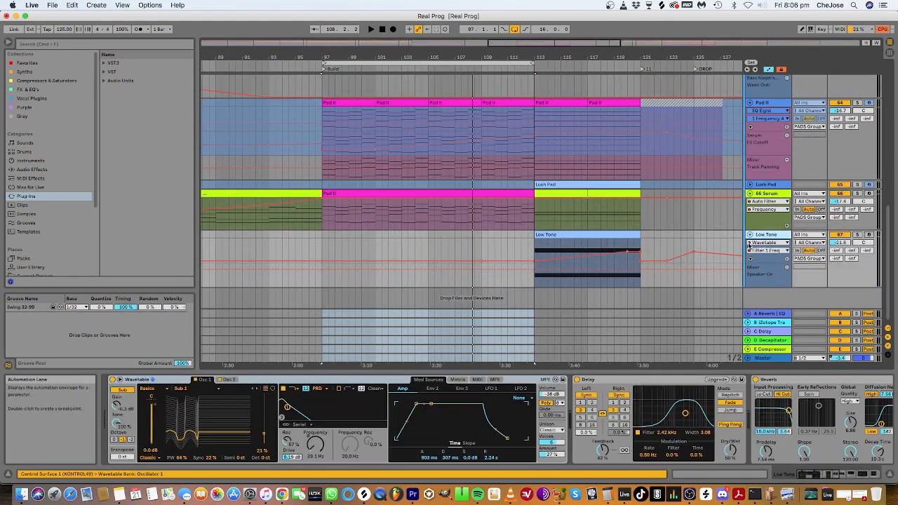
# Enlarge the 66 Serum track and Pad II's Serum Fil Cutoff lane, removing Pad II's Track Panning automation lane.
pyautogui.moveTo(749, 231); pyautogui.dragTo(751, 289)
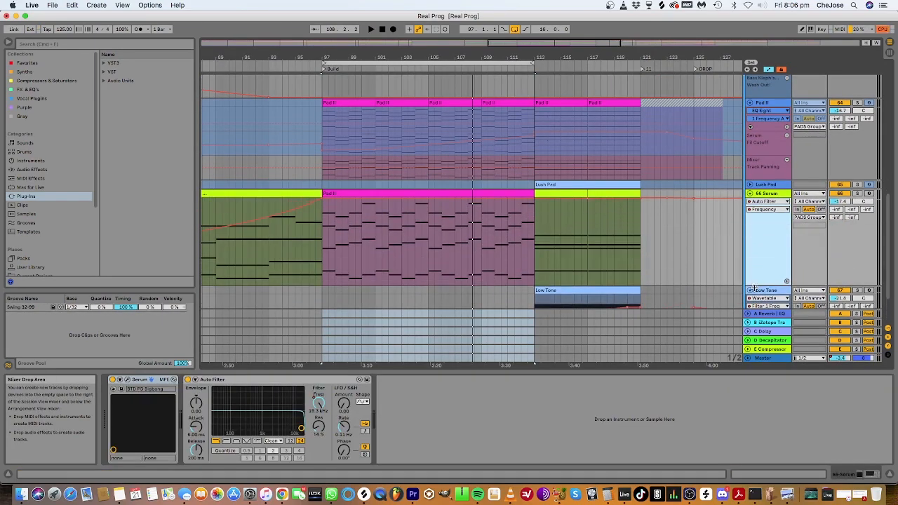
pyautogui.click(788, 161)
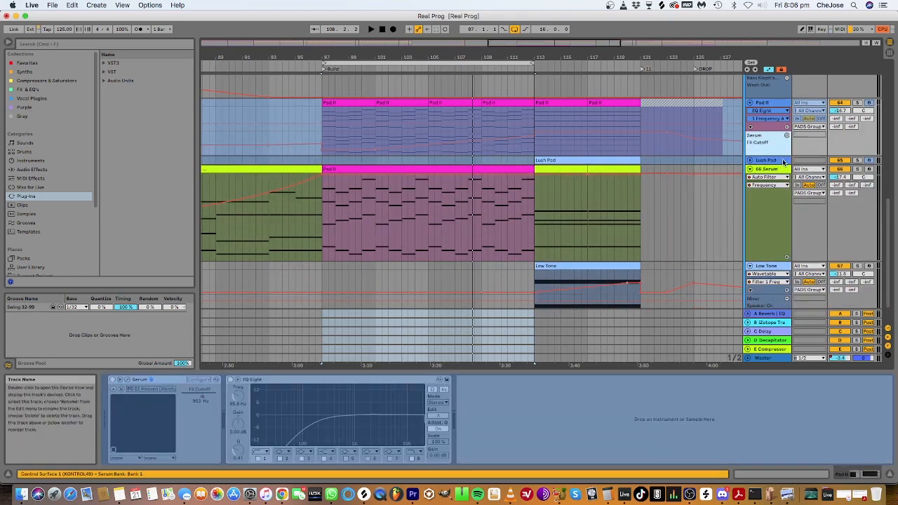
pyautogui.moveTo(763, 155); pyautogui.dragTo(763, 203)
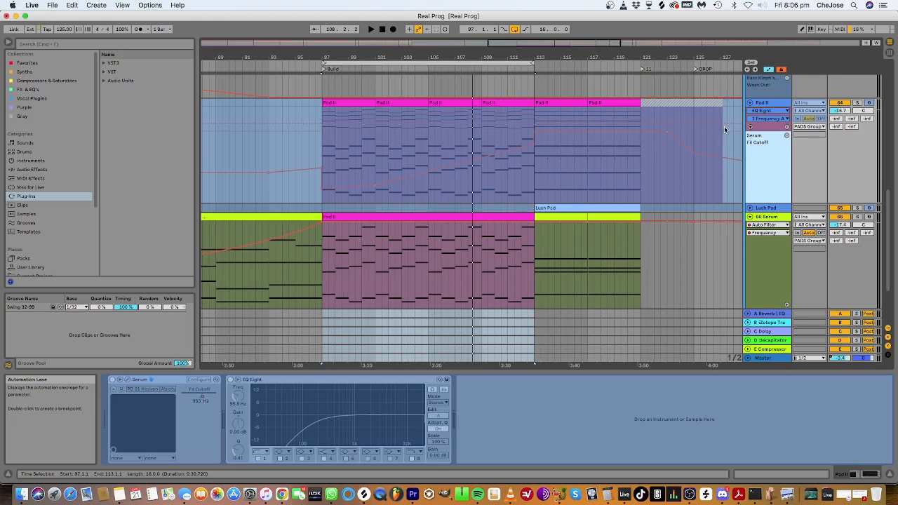
# Remove the PADS Group's Wash Out and extra Auto Filter Frequency automation lanes, and fold the Pad II track.
pyautogui.scroll(5, 864, 143)
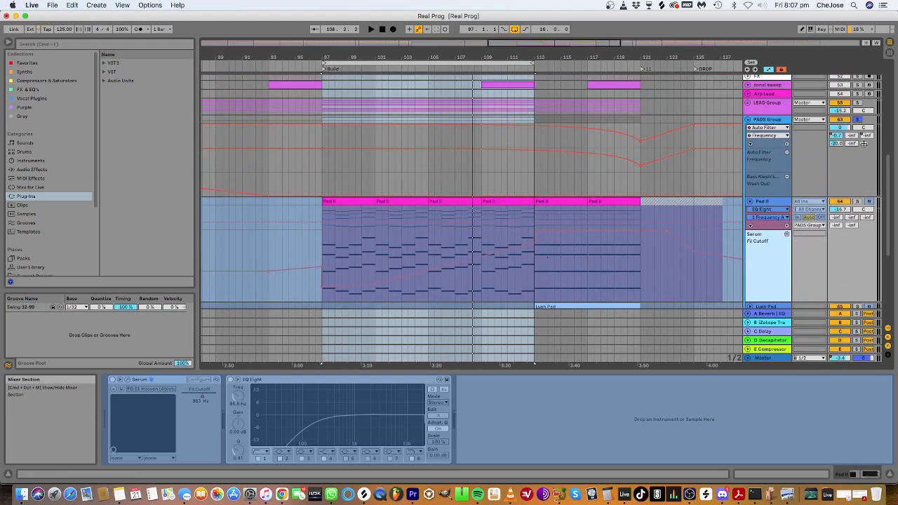
pyautogui.click(747, 120)
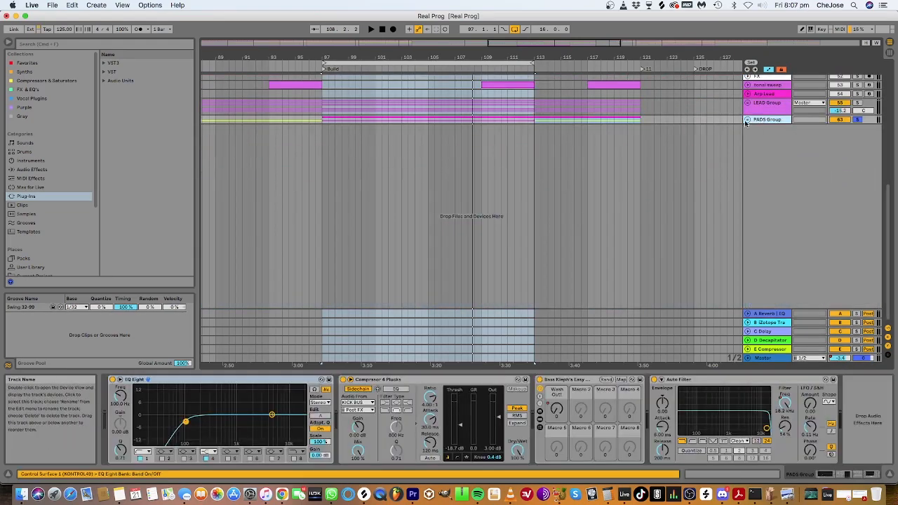
pyautogui.click(747, 121)
pyautogui.click(786, 177)
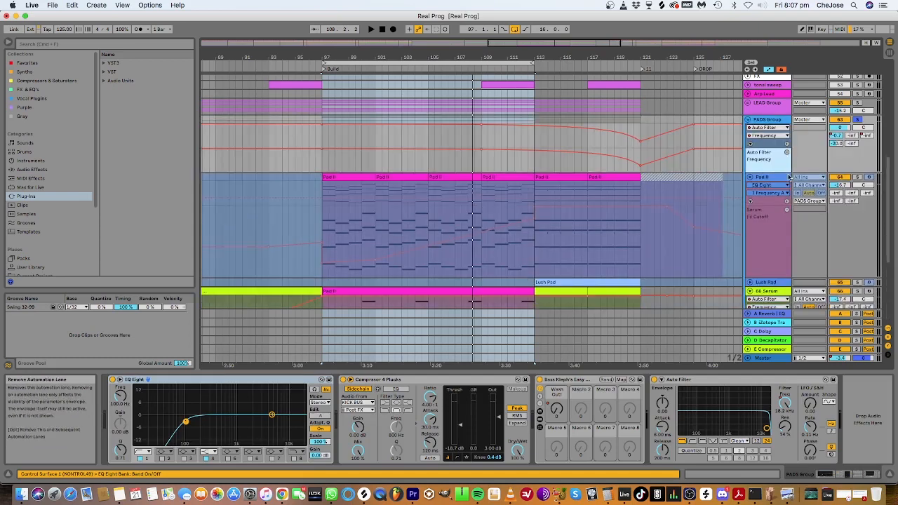
pyautogui.click(786, 152)
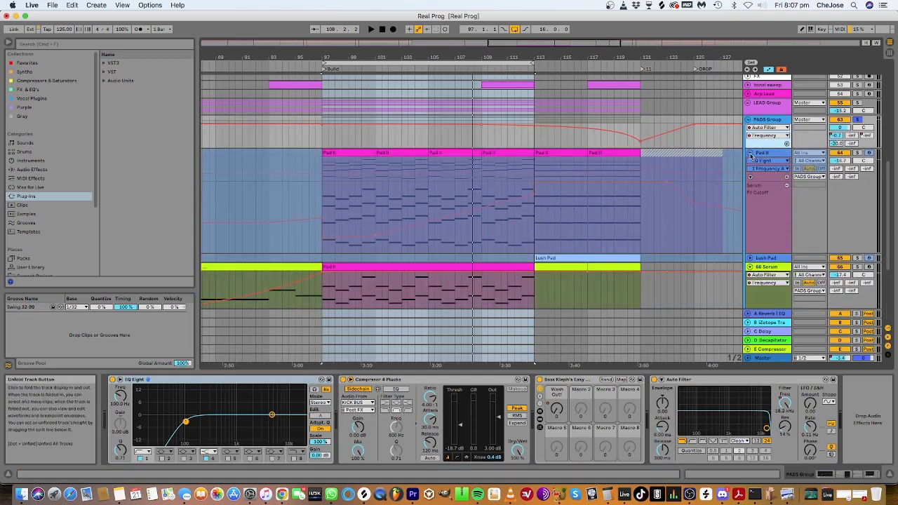
pyautogui.click(786, 169)
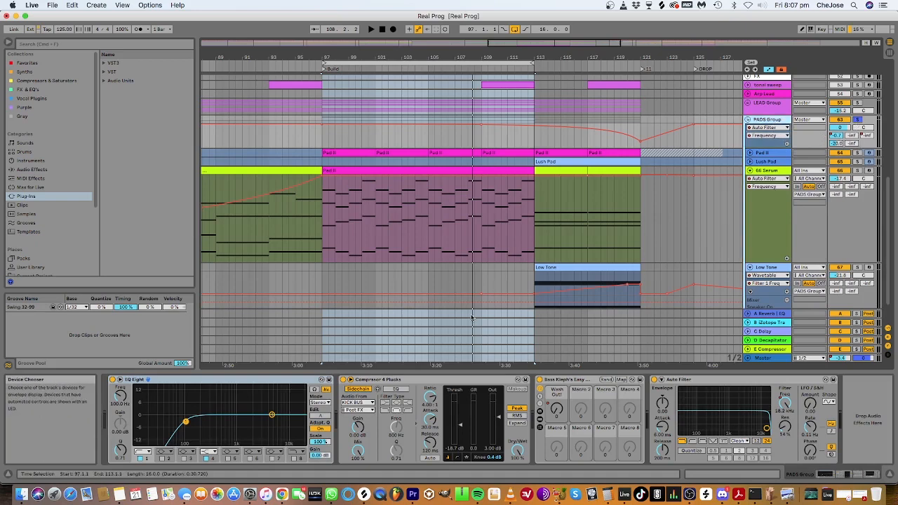
# Play the soloed pads from the start of the Build loop at bar 97, and stop playback.
pyautogui.click(404, 63)
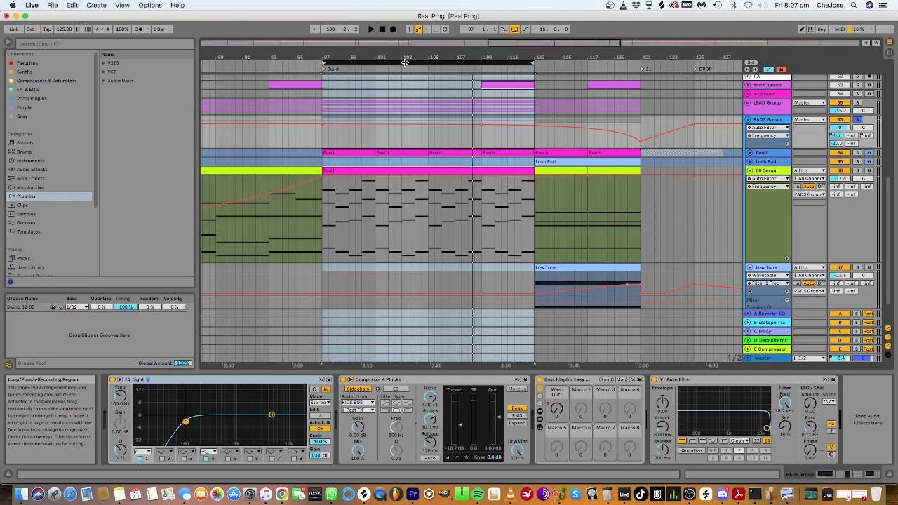
pyautogui.press('space')
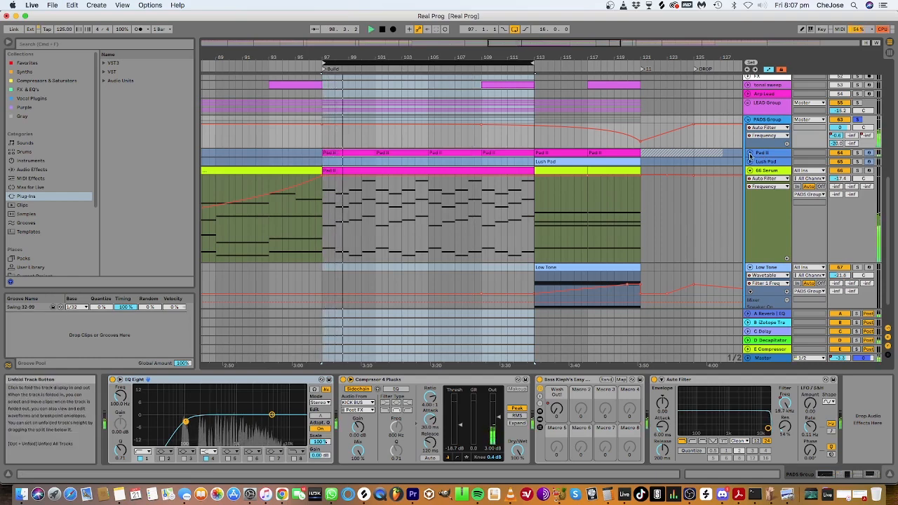
pyautogui.click(383, 29)
# Unsolo the PADS Group and fold it.
pyautogui.scroll(5, 727, 186)
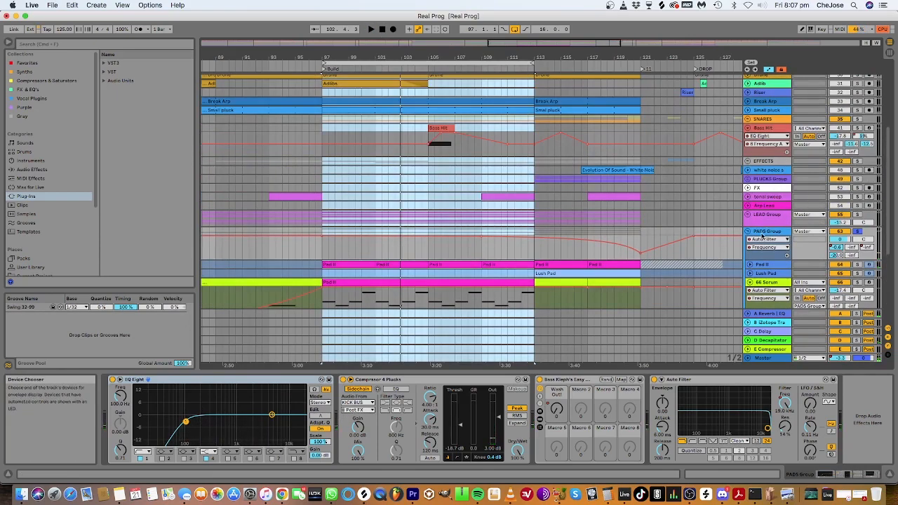
pyautogui.click(856, 232)
pyautogui.click(747, 231)
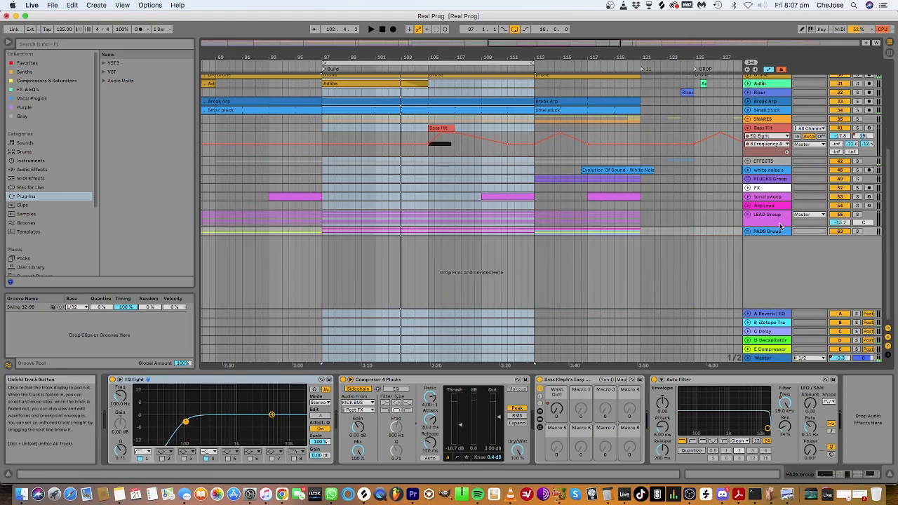
# Show the whole arrangement from the KICK BUS down and fold the Pluck 2 track.
pyautogui.scroll(5, 769, 204)
pyautogui.scroll(3, 769, 202)
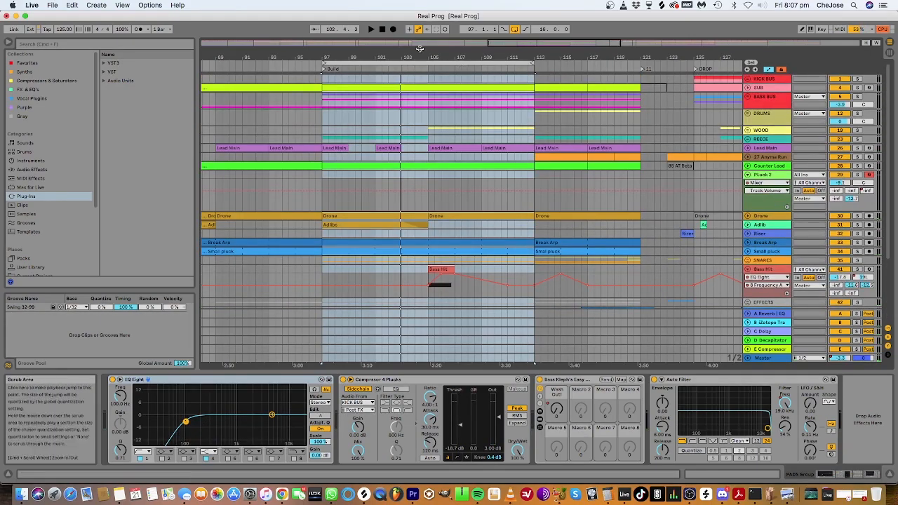
pyautogui.moveTo(428, 57); pyautogui.dragTo(429, 21)
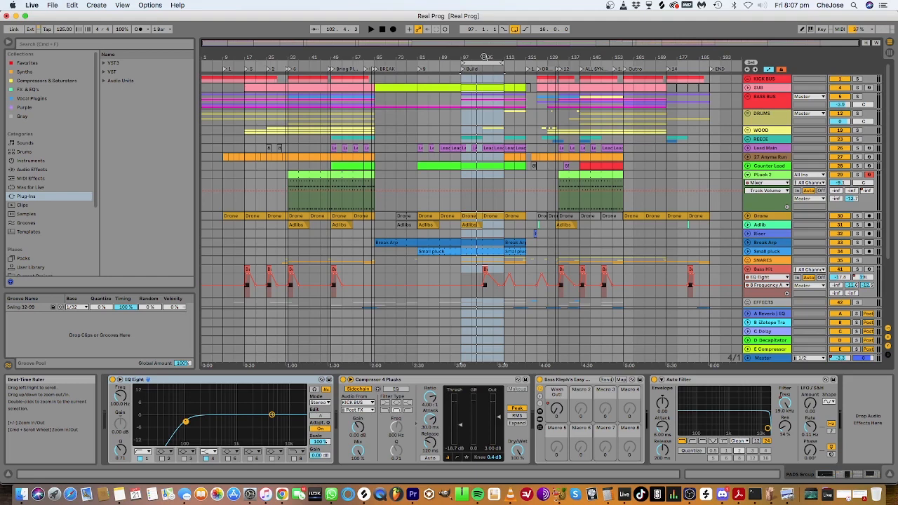
pyautogui.click(748, 174)
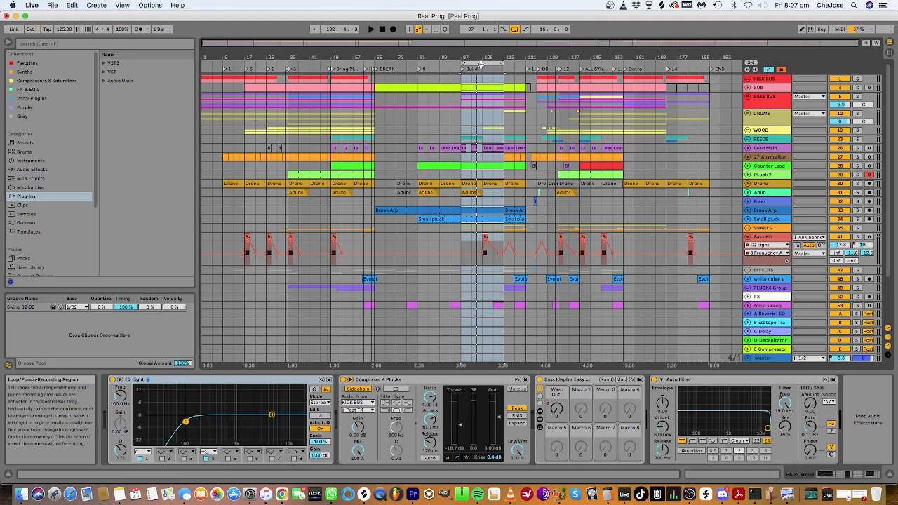
# Solo the Lead Main track and play it with the 16-bar loop moved to bar 105, checking its automation lanes.
pyautogui.moveTo(480, 65)
pyautogui.mouseDown()
pyautogui.moveTo(551, 65)
pyautogui.moveTo(490, 64)
pyautogui.mouseUp()
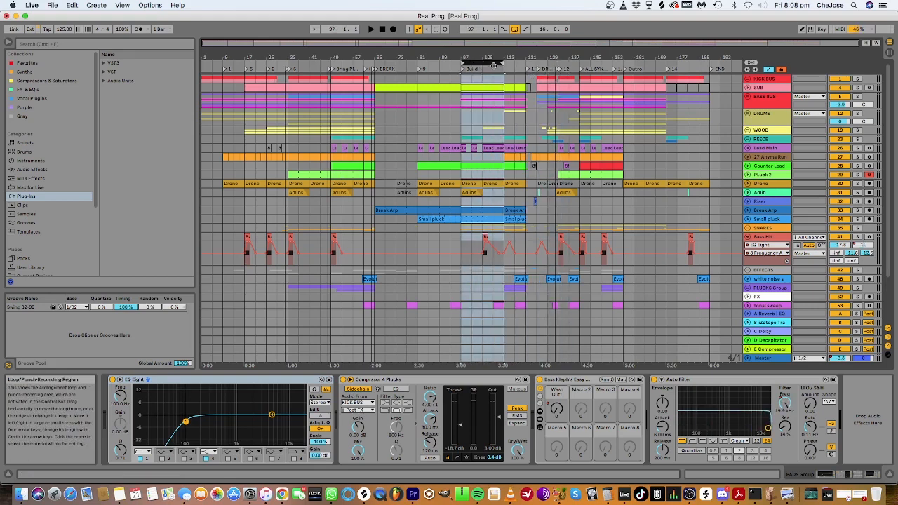
pyautogui.click(857, 148)
pyautogui.moveTo(475, 63); pyautogui.dragTo(497, 63)
pyautogui.press('space')
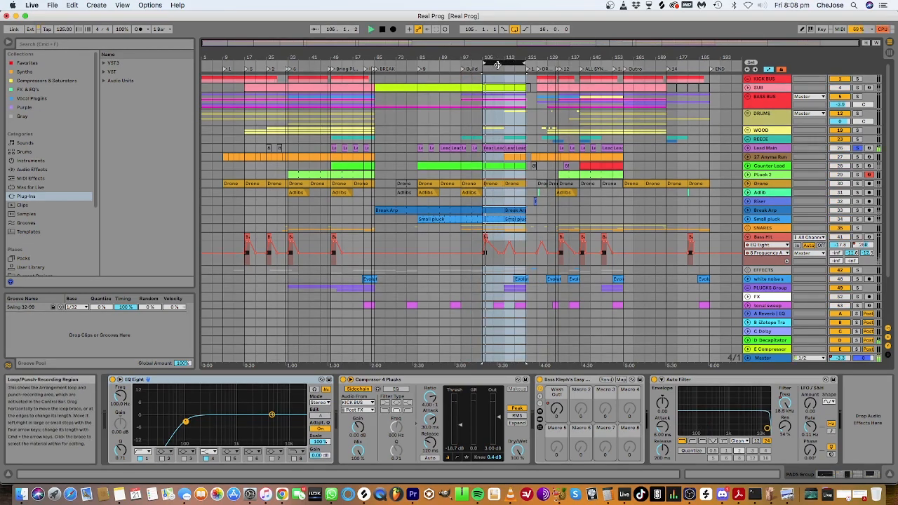
pyautogui.click(747, 149)
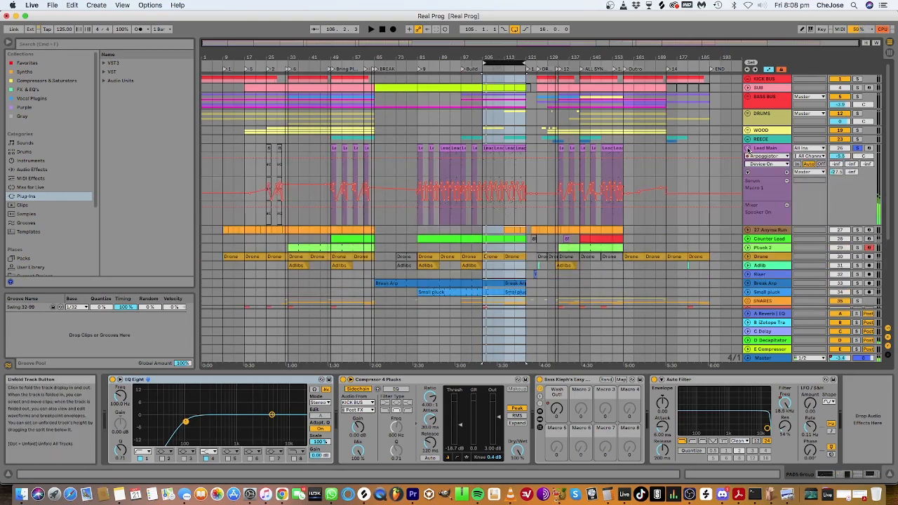
pyautogui.click(748, 149)
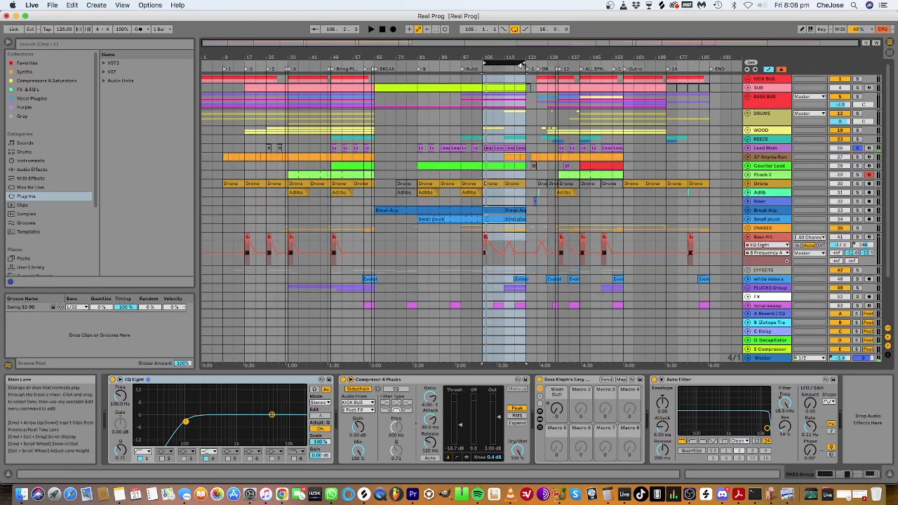
# Extend the loop over the whole arrangement, from bar 1 to the END marker at bar 193.
pyautogui.moveTo(521, 65); pyautogui.dragTo(709, 64)
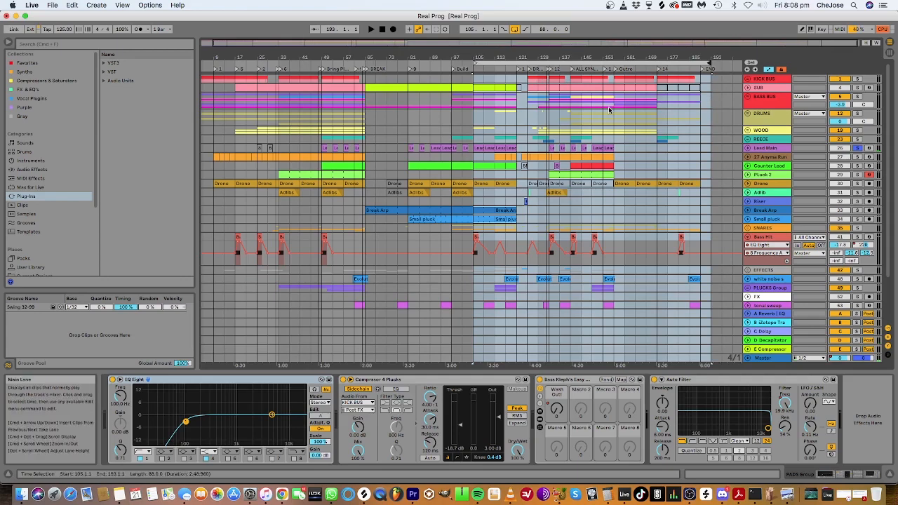
pyautogui.moveTo(531, 53); pyautogui.dragTo(534, 50)
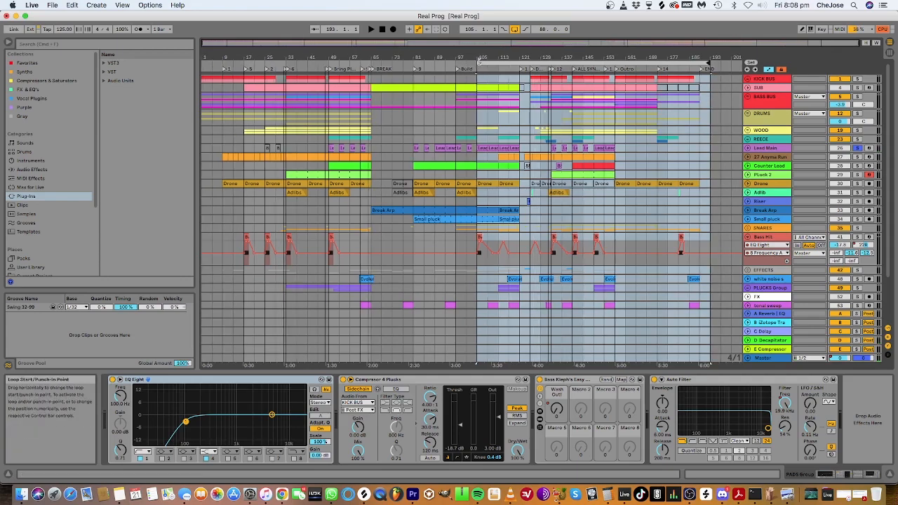
pyautogui.moveTo(478, 64); pyautogui.dragTo(203, 65)
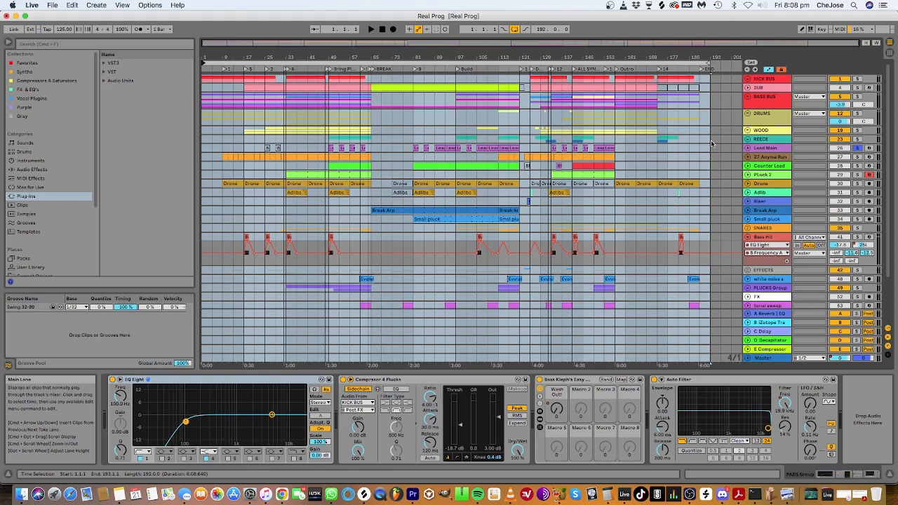
# Fold the Bass Hit track and show the tonal sweep track's devices.
pyautogui.click(758, 237)
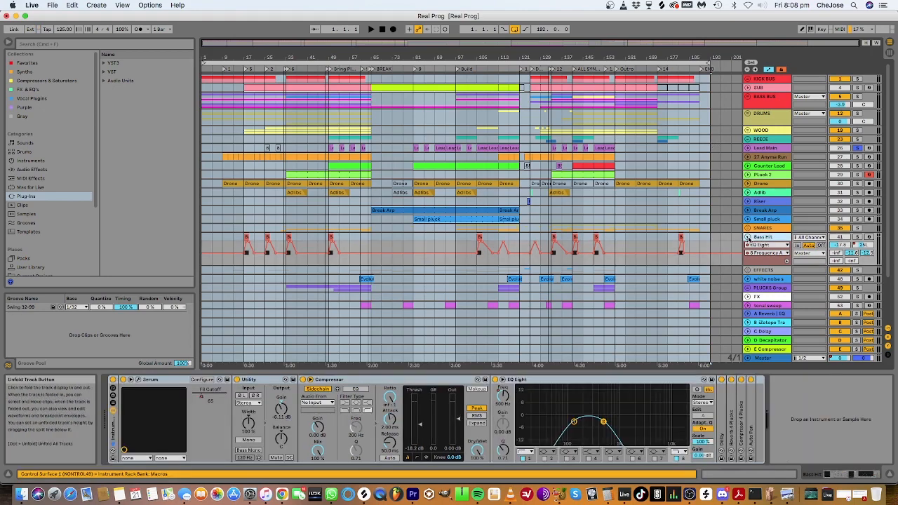
pyautogui.click(748, 239)
pyautogui.click(766, 281)
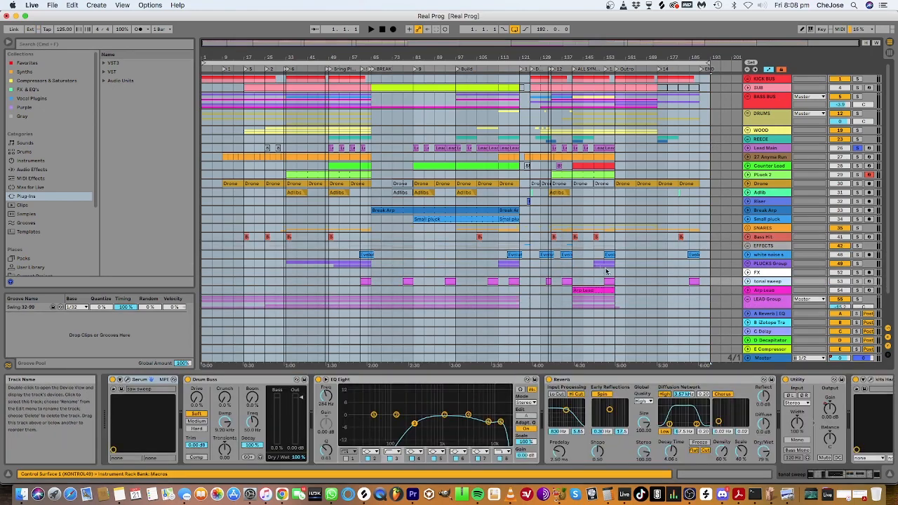
# Place the insert marker at bar 197 on the PADS Group, check the full arrangement, and switch to OBS.
pyautogui.scroll(-4, 607, 272)
pyautogui.click(719, 303)
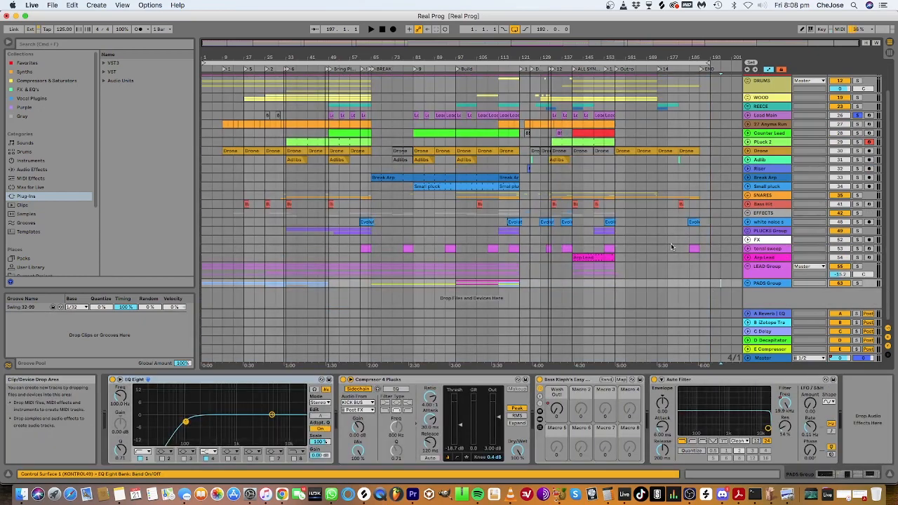
pyautogui.scroll(3, 671, 247)
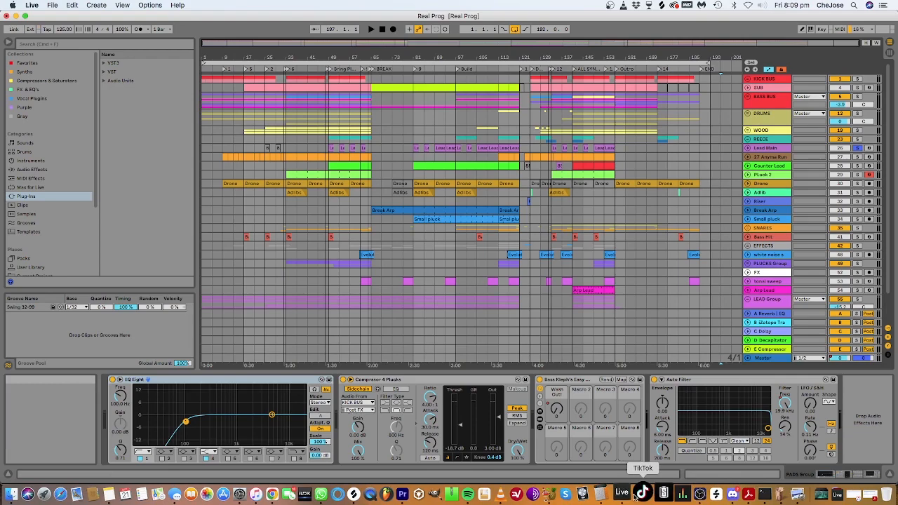
pyautogui.click(684, 494)
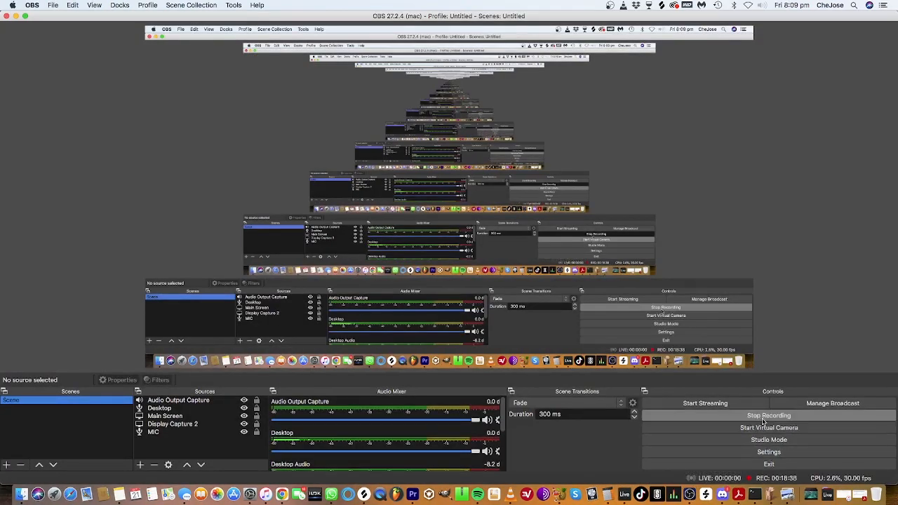